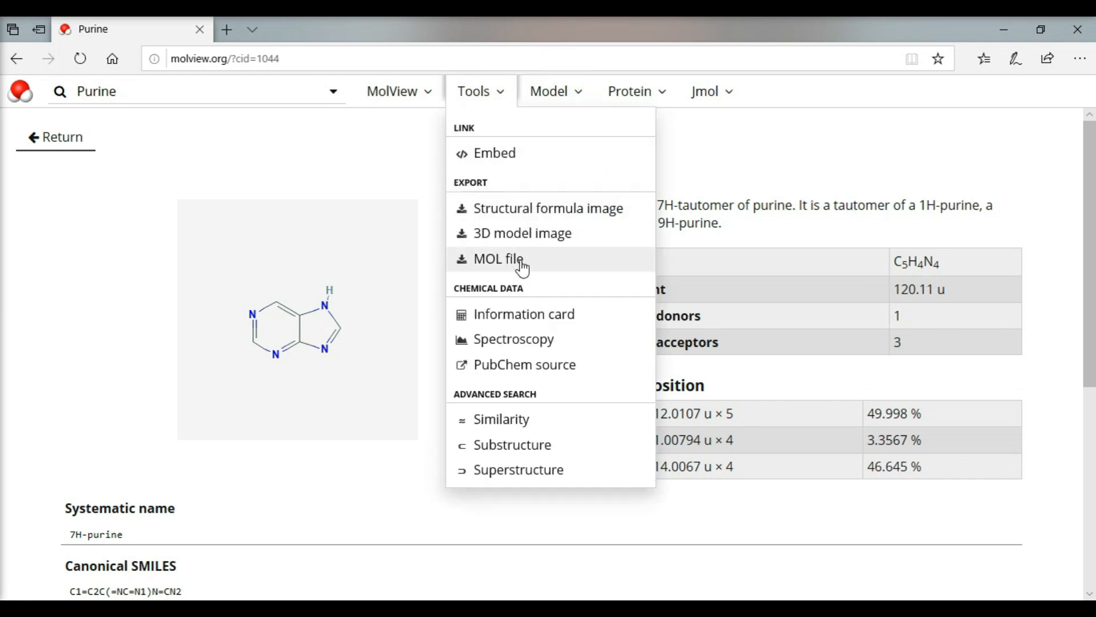
Export the purine structure as a MOL file and choose to save the download under a specified location.
click(524, 264)
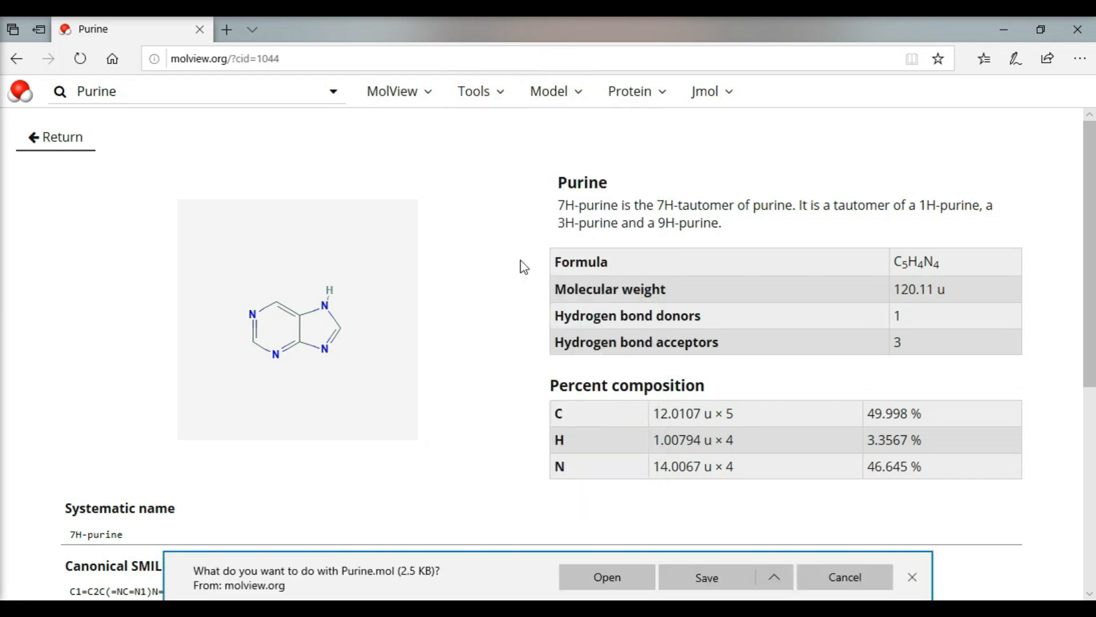
click(778, 580)
click(754, 547)
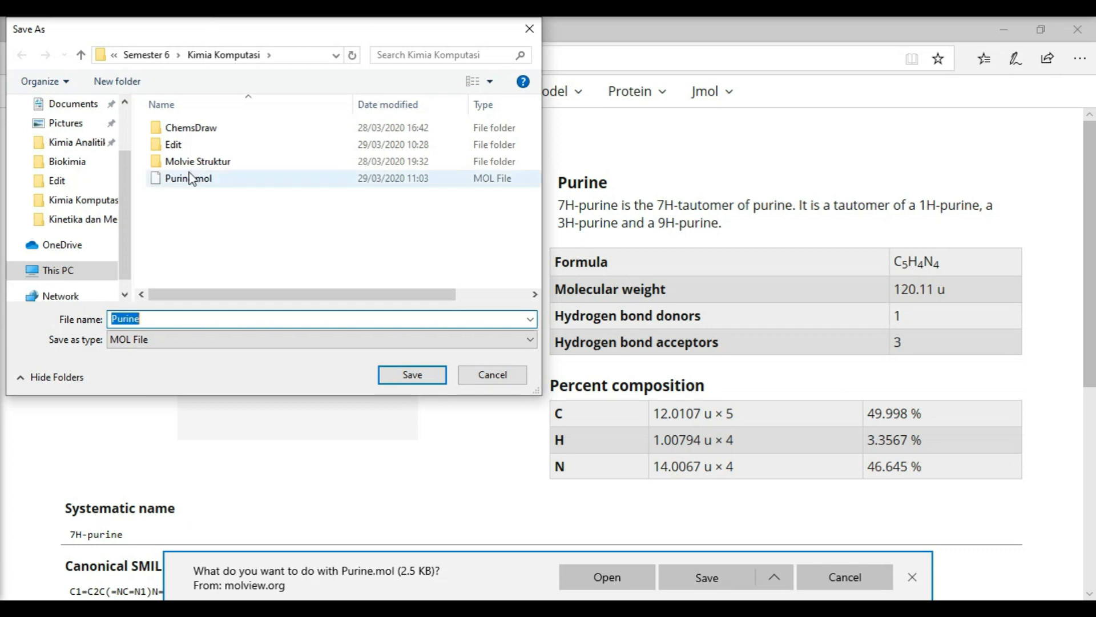
click(220, 222)
right_click(219, 221)
click(204, 216)
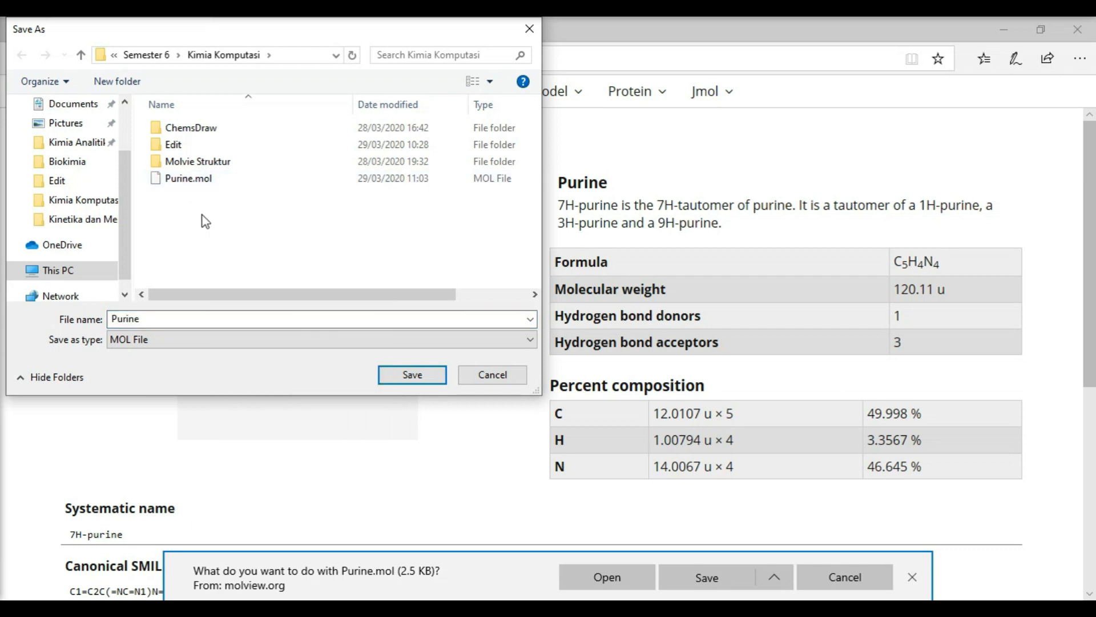
click(104, 59)
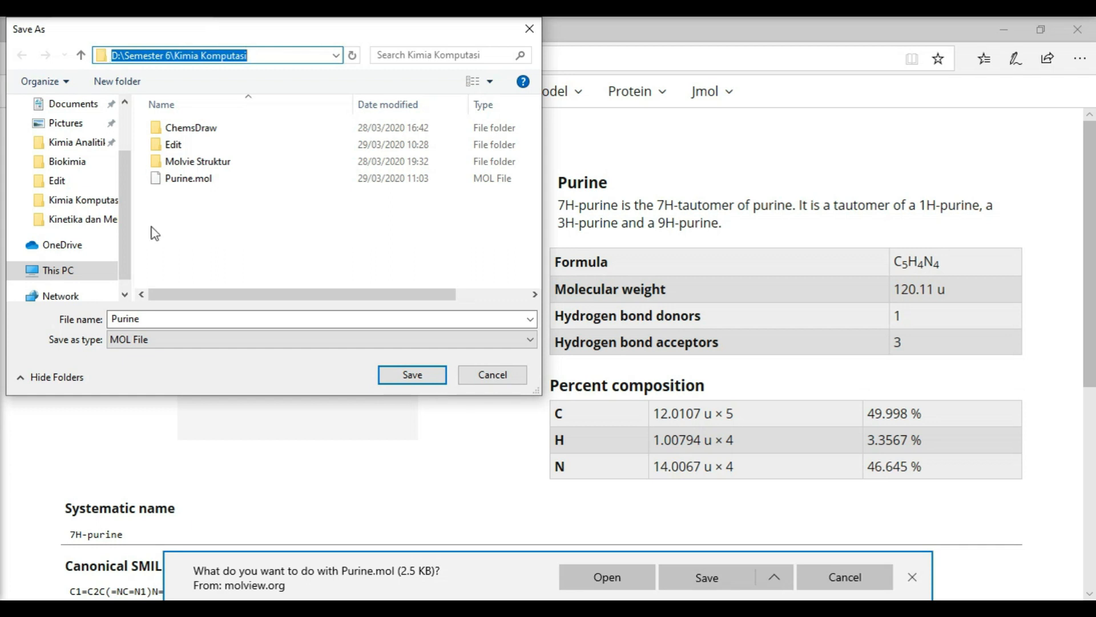
Create a folder named Purina on New Volume (D:) from within the Save As dialog.
click(91, 270)
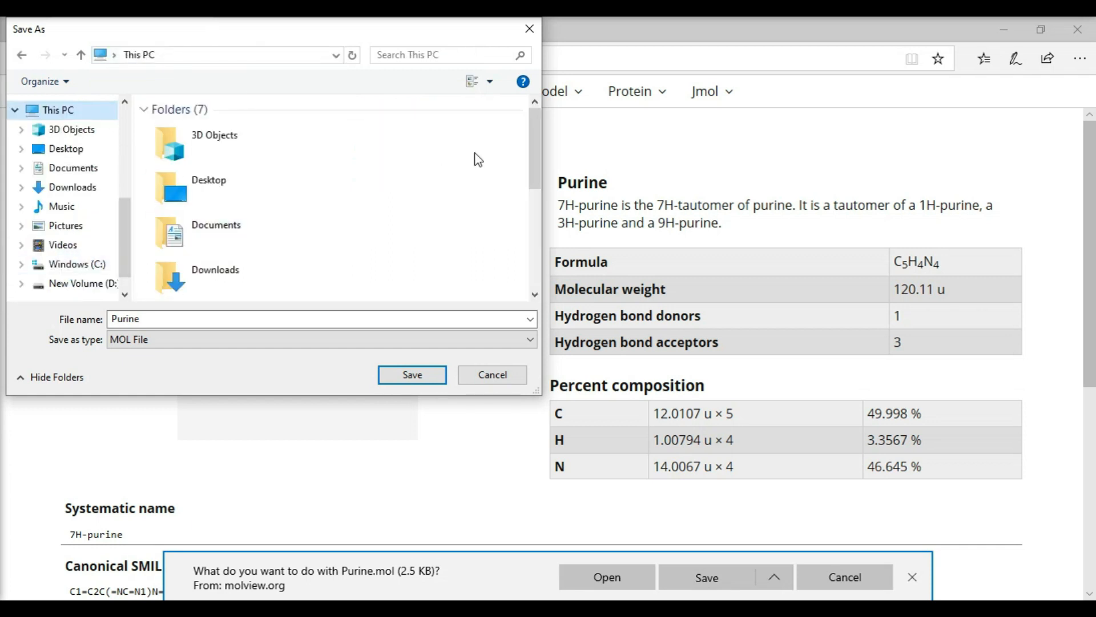
drag(529, 145, 529, 269)
double_click(327, 263)
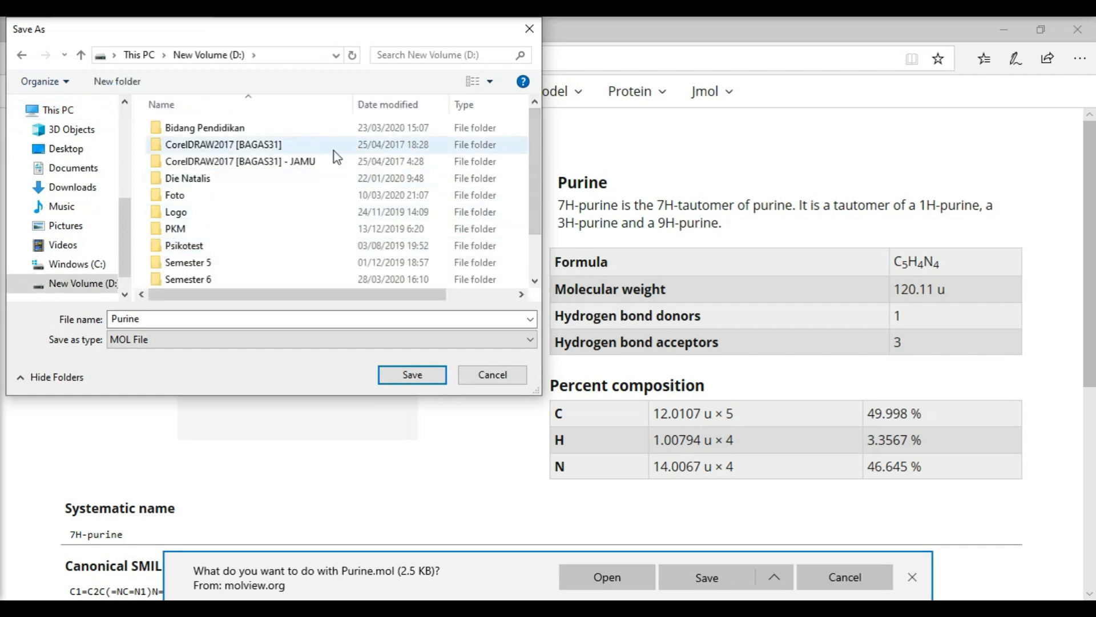
right_click(337, 220)
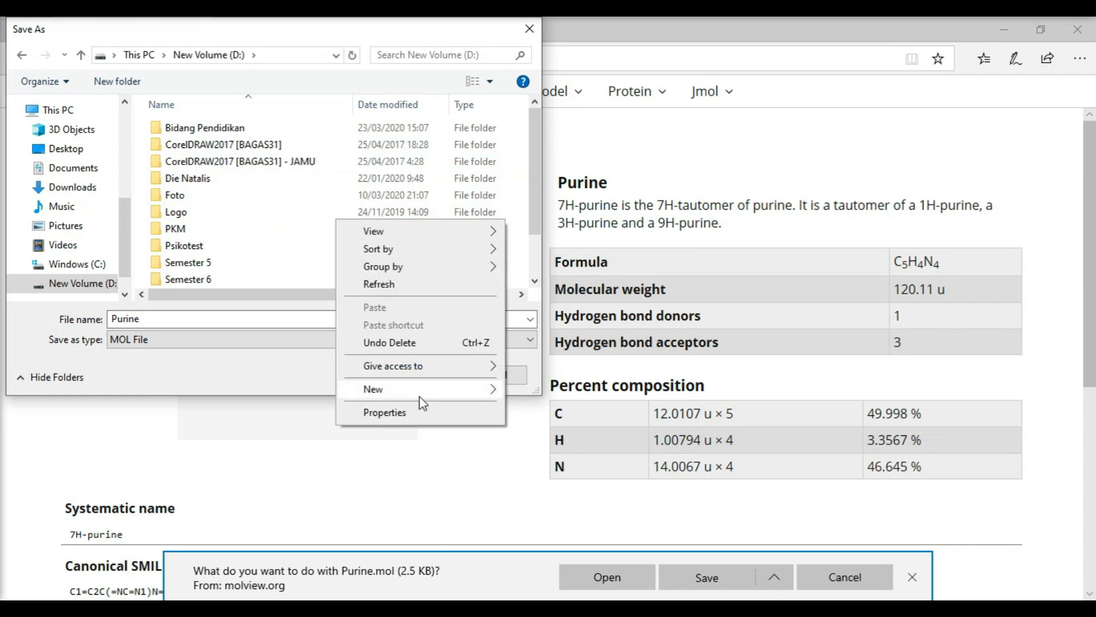
mouse_move(455, 396)
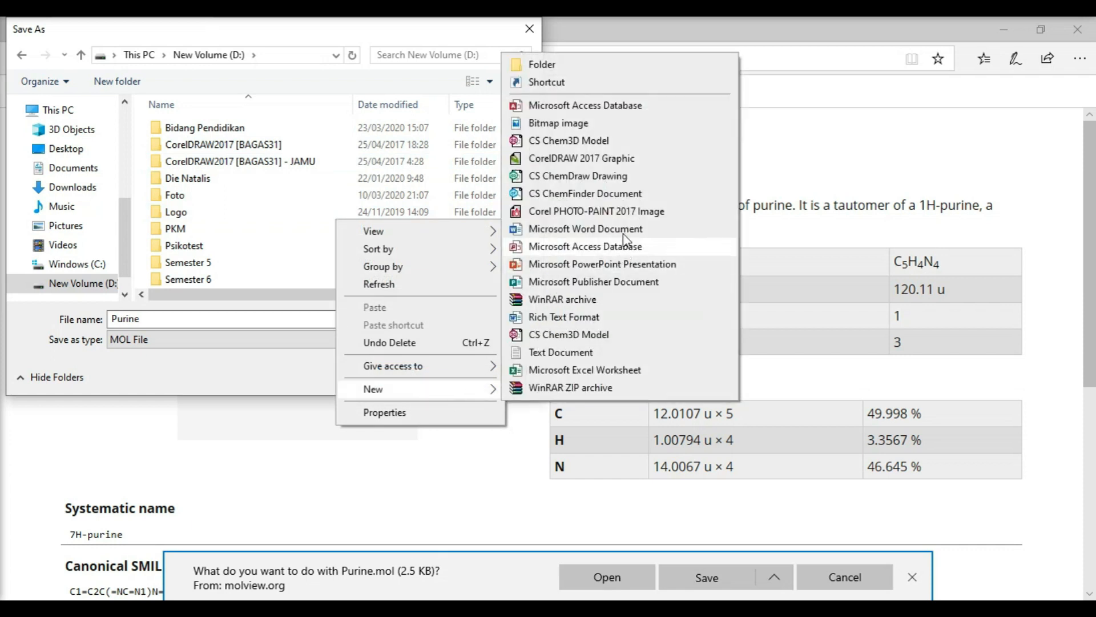
click(609, 61)
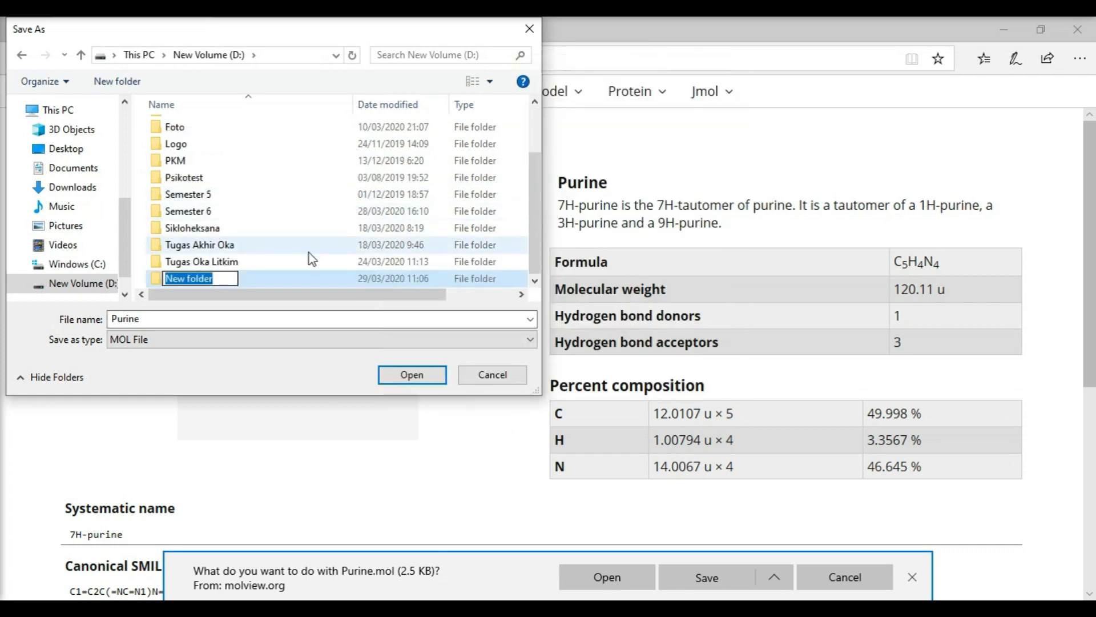
text(Purina)
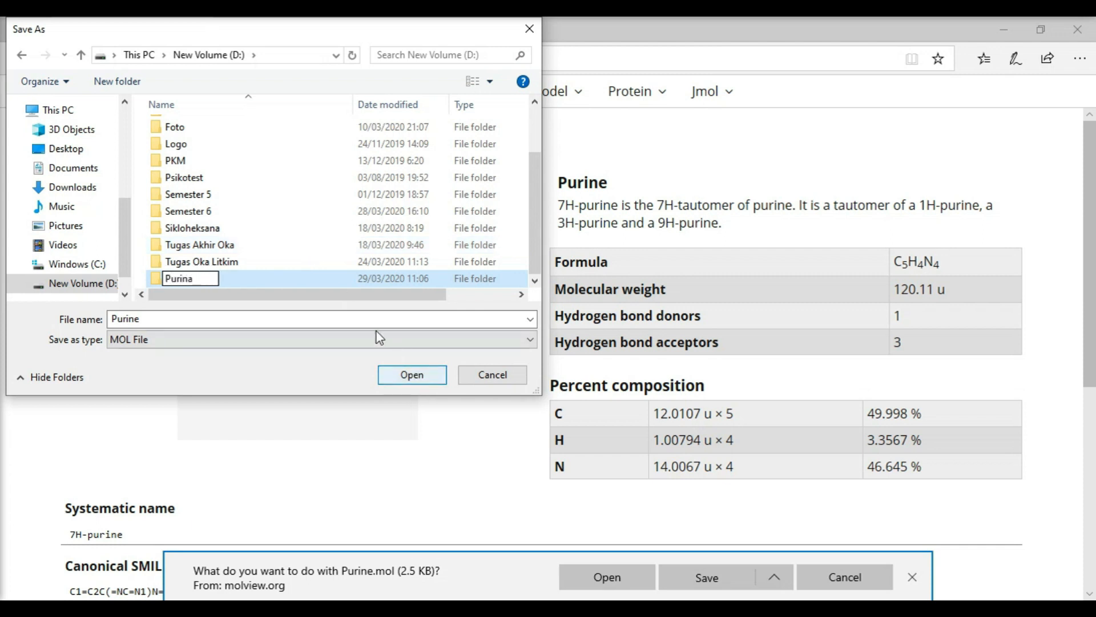
Open the Purina folder as the destination and save the file there as Purine in MOL format.
click(412, 375)
click(421, 378)
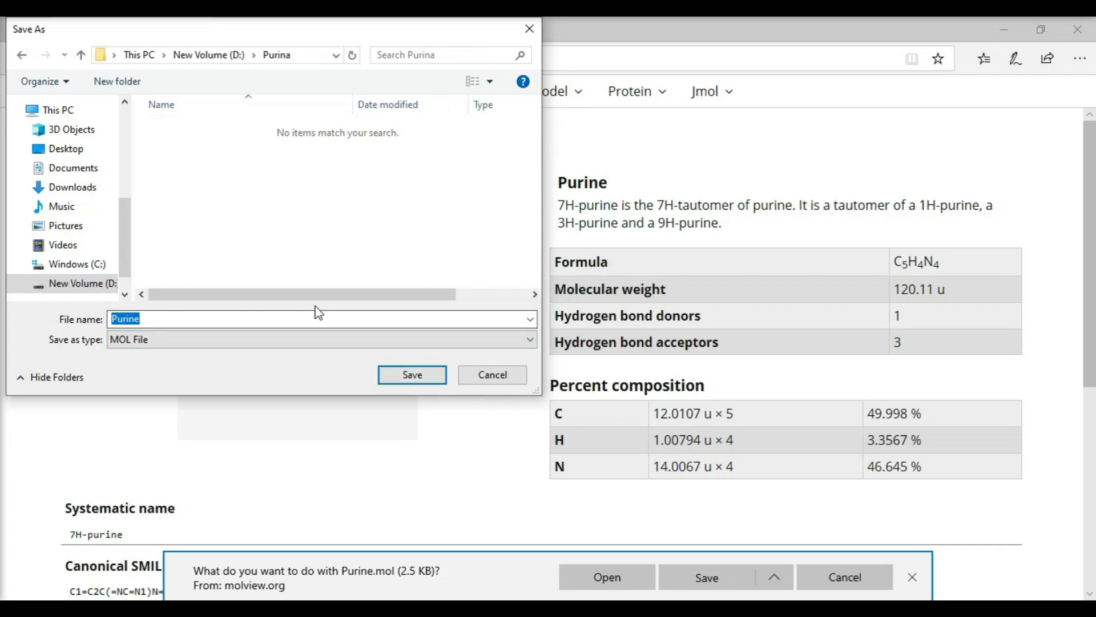
click(412, 375)
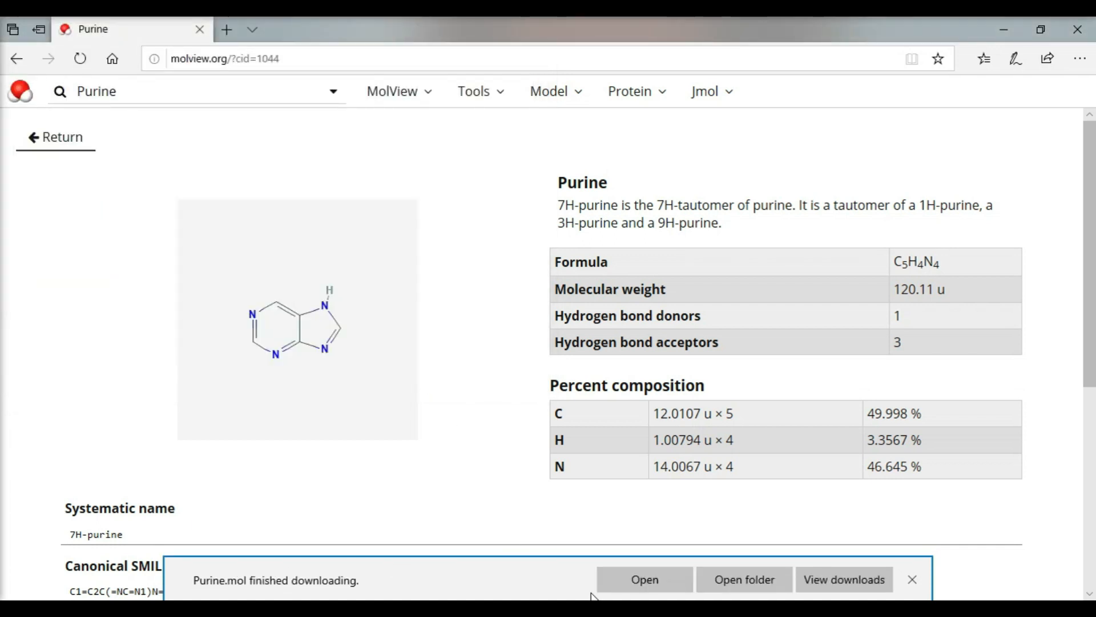
Launch Avogadro from the desktop and load Purine.mol from the Purina folder into its view.
click(491, 609)
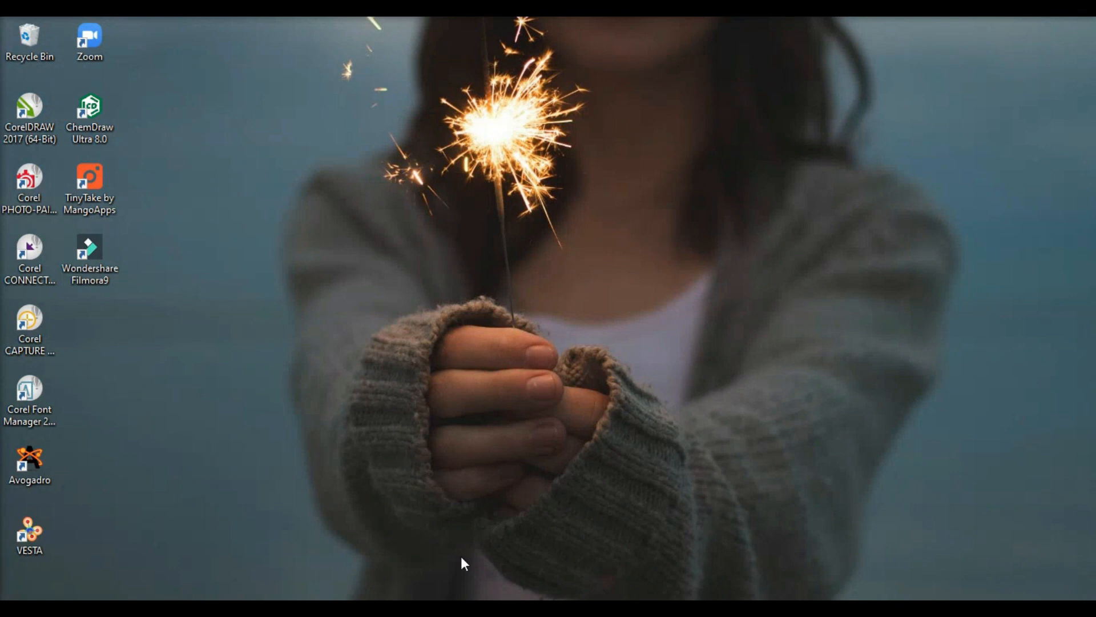
double_click(32, 463)
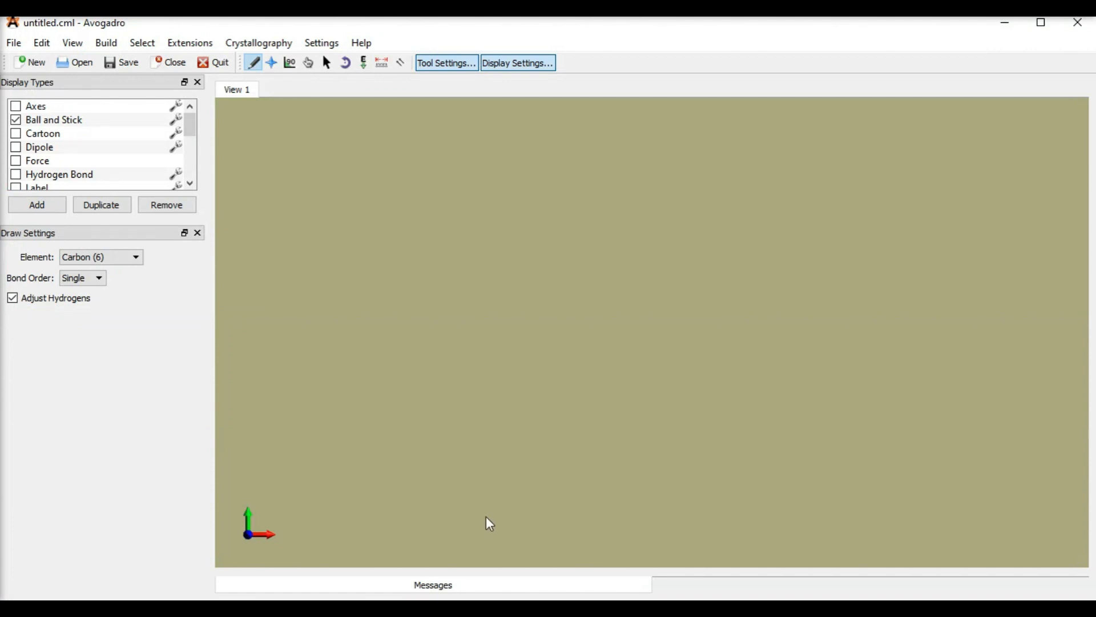
click(391, 608)
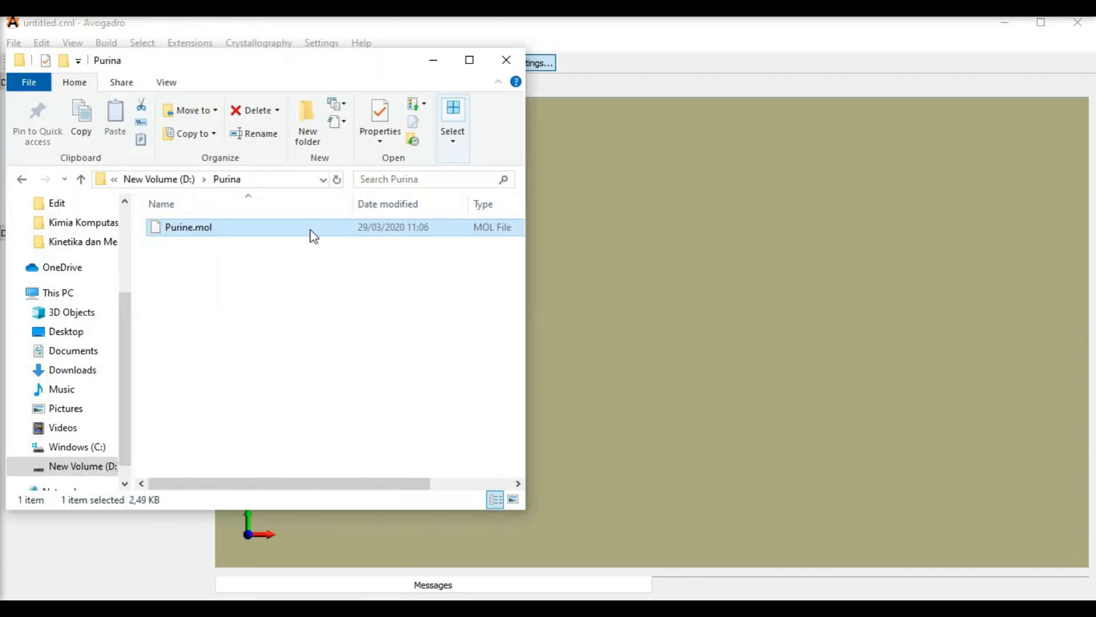
drag(310, 227, 627, 261)
mouse_move(707, 314)
mouse_down()
mouse_move(707, 303)
mouse_move(626, 337)
mouse_move(729, 317)
mouse_move(713, 307)
mouse_up()
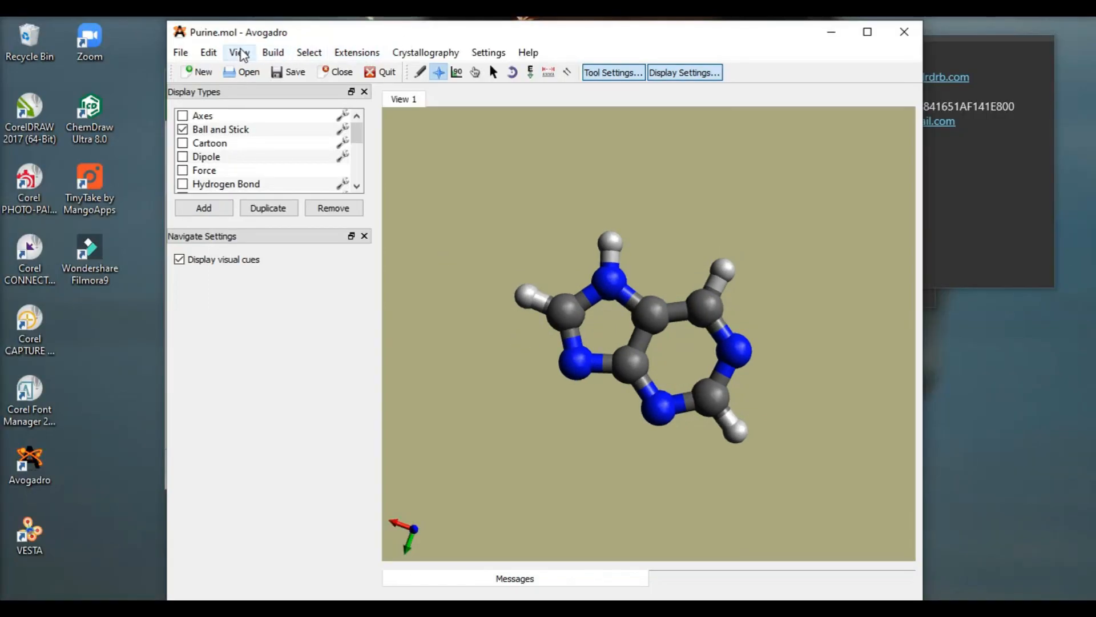
Examine the purine molecule's bond properties in Avogadro and the bond length table on Sheet1 of the Excel workbook.
click(240, 53)
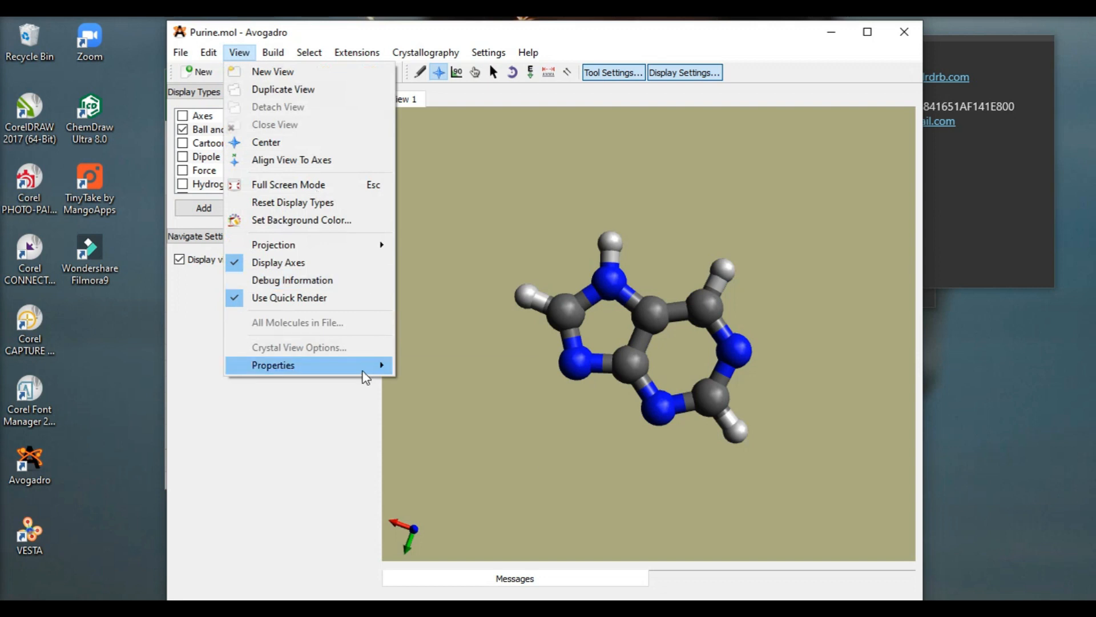
mouse_move(363, 369)
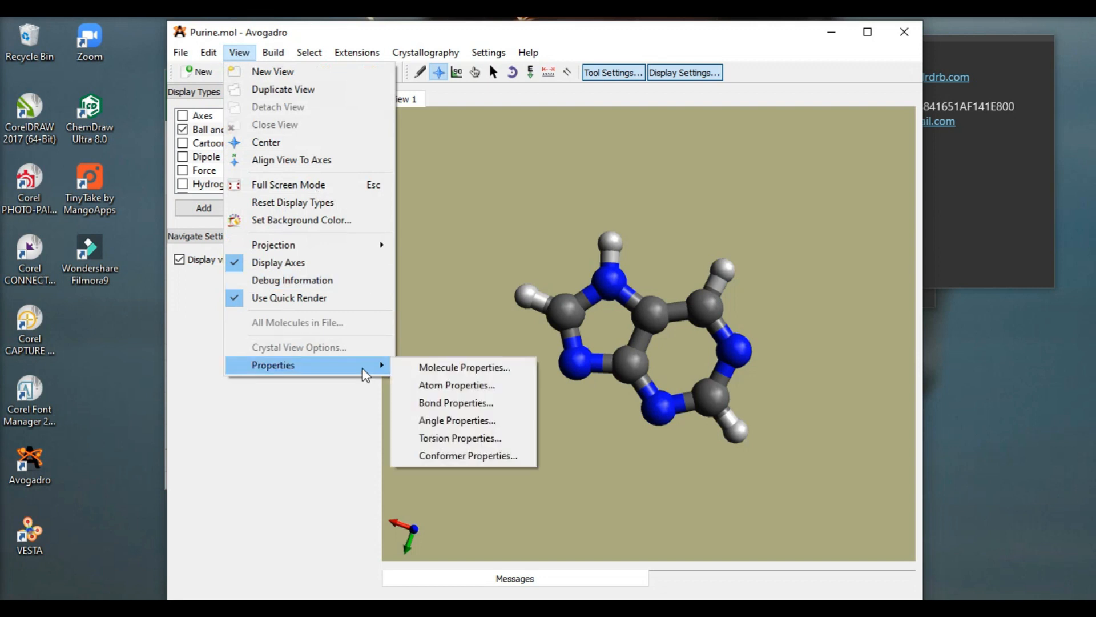
click(494, 404)
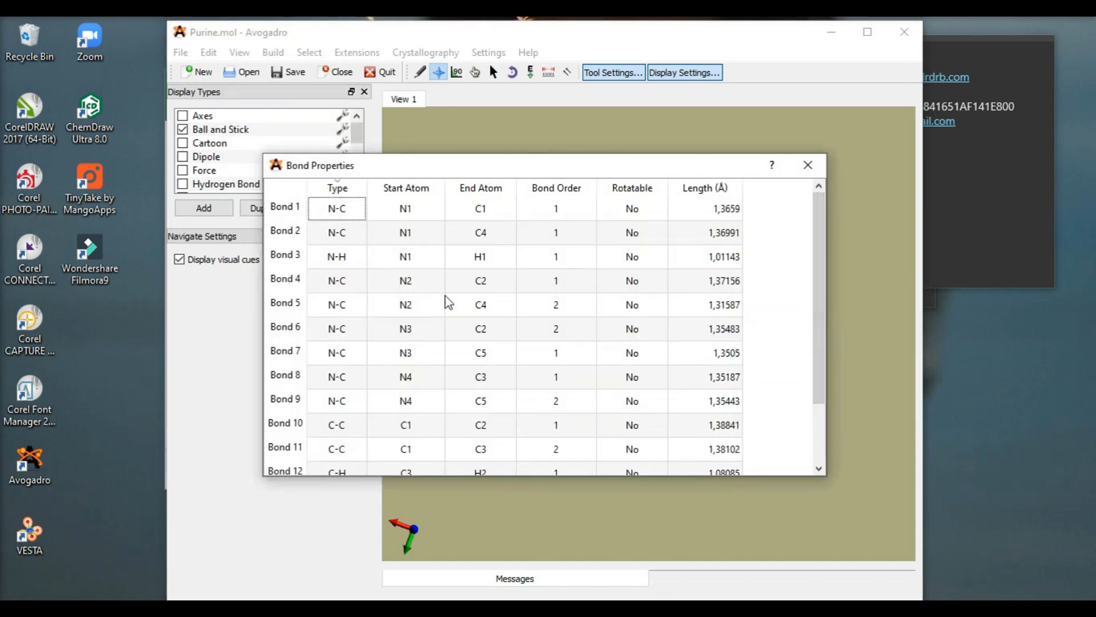
mouse_move(821, 282)
mouse_down()
mouse_move(823, 340)
mouse_move(830, 265)
mouse_up()
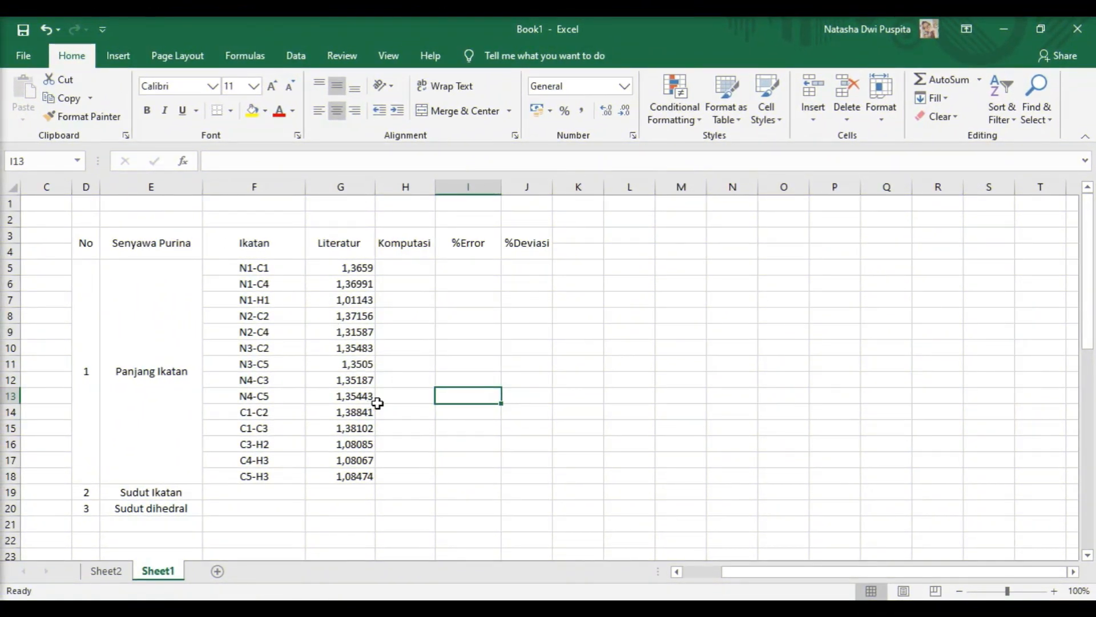
drag(1095, 278, 1093, 314)
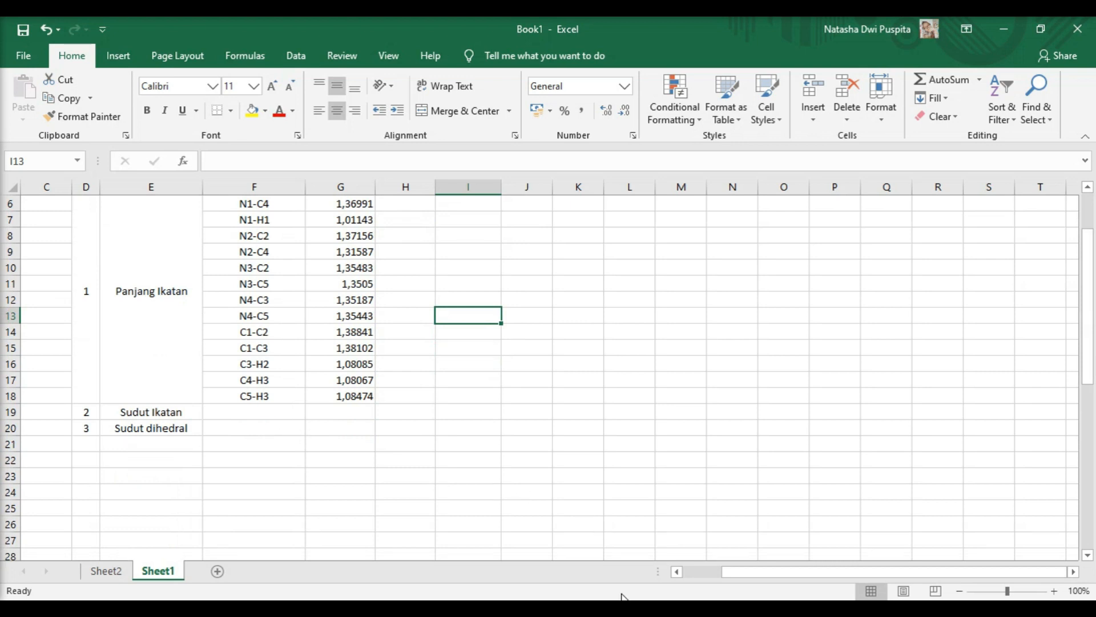
Return to Avogadro, read through the purine molecule's full angle properties table, and close it.
click(640, 608)
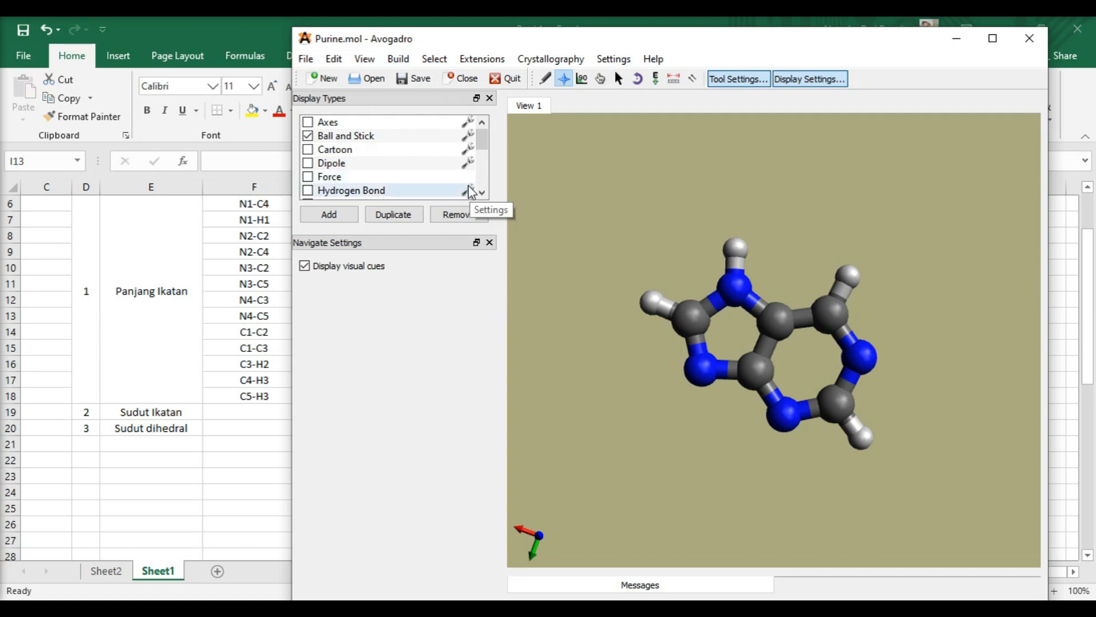
click(364, 59)
mouse_move(408, 371)
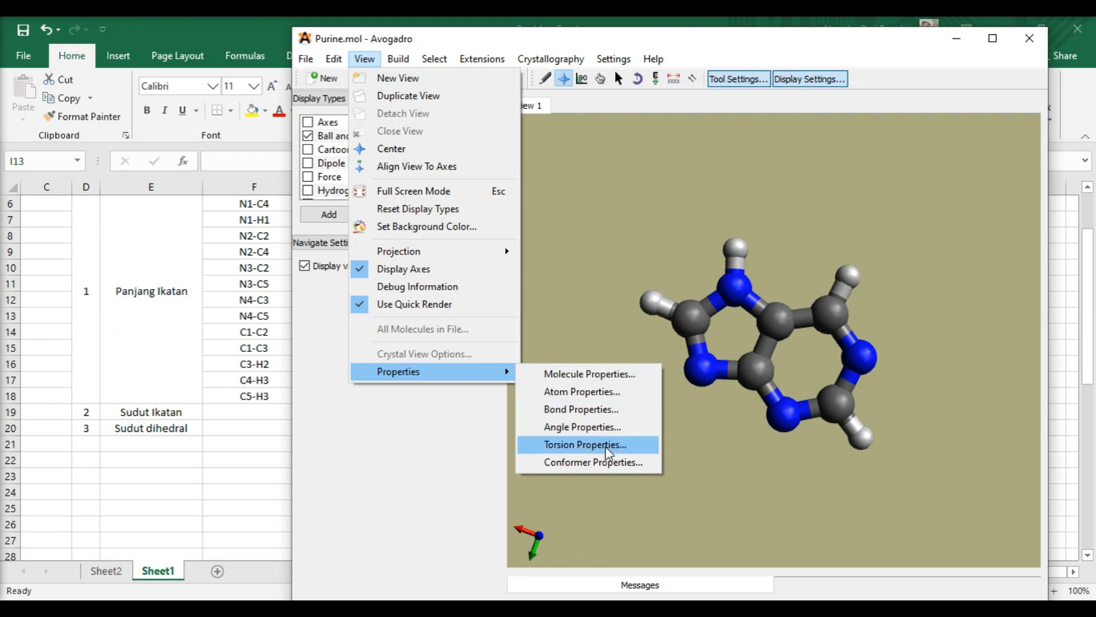
click(601, 431)
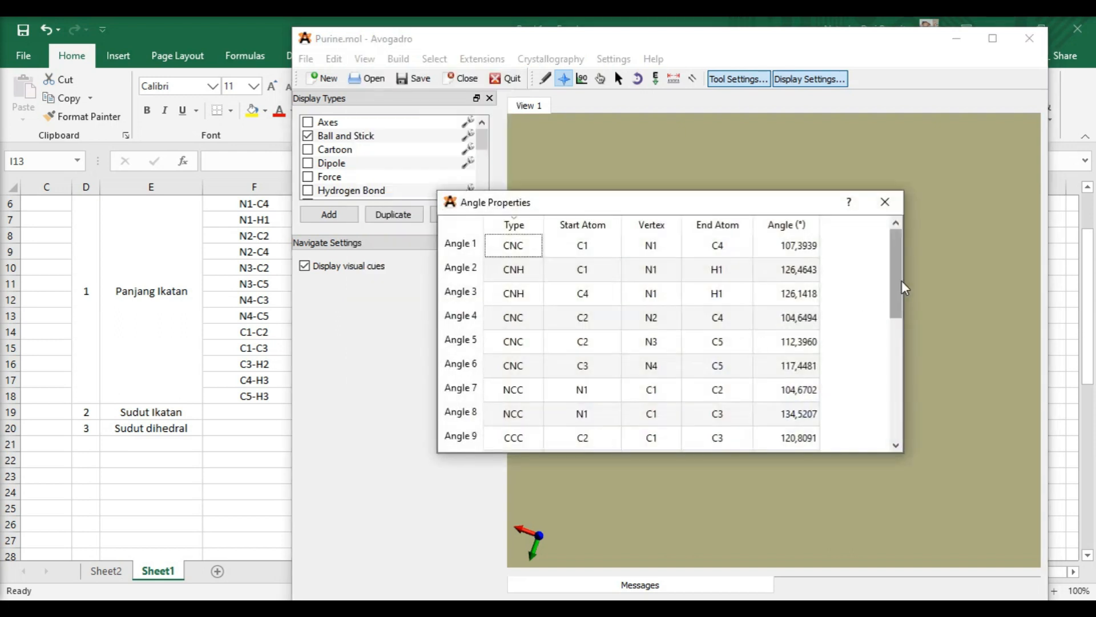
drag(902, 282, 894, 403)
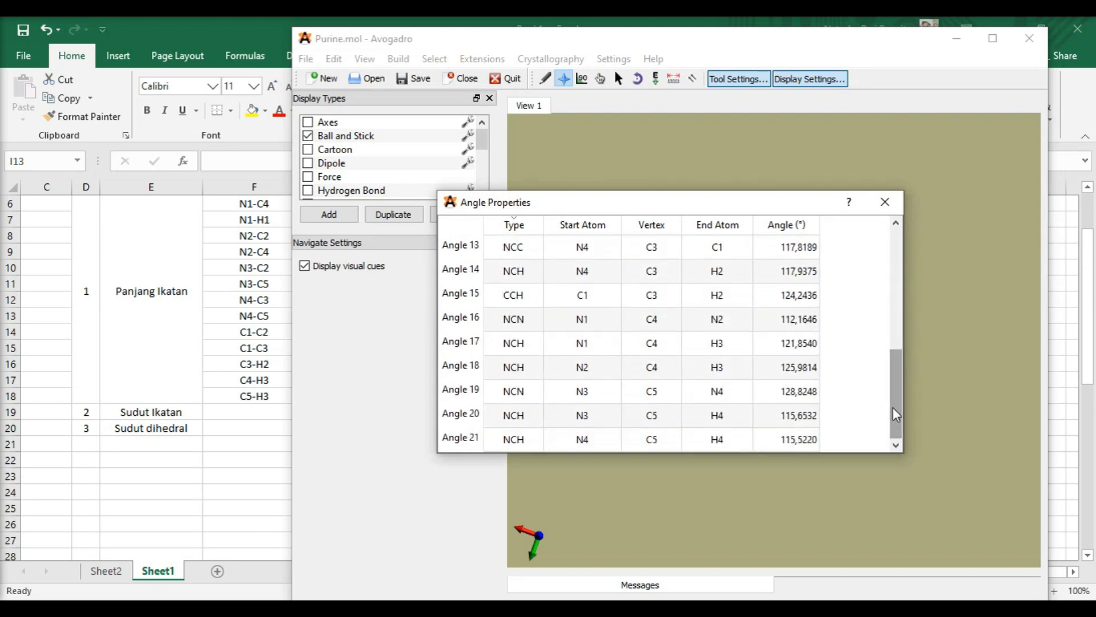
click(885, 205)
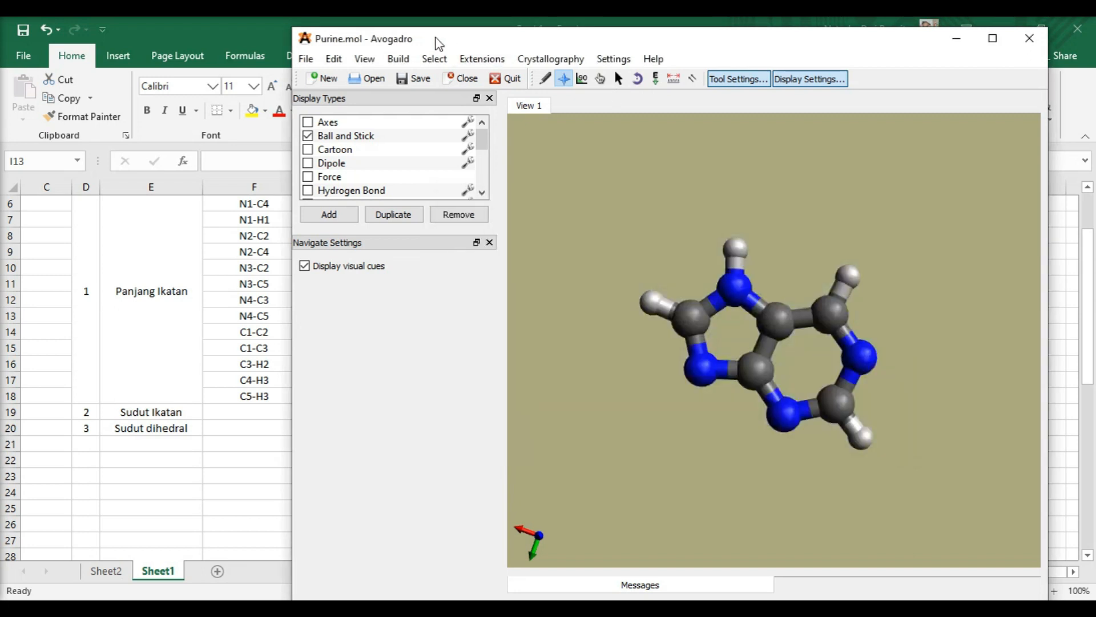
Examine the purine molecule's torsion properties and review the literature values on Sheet1 of the Excel workbook.
click(375, 61)
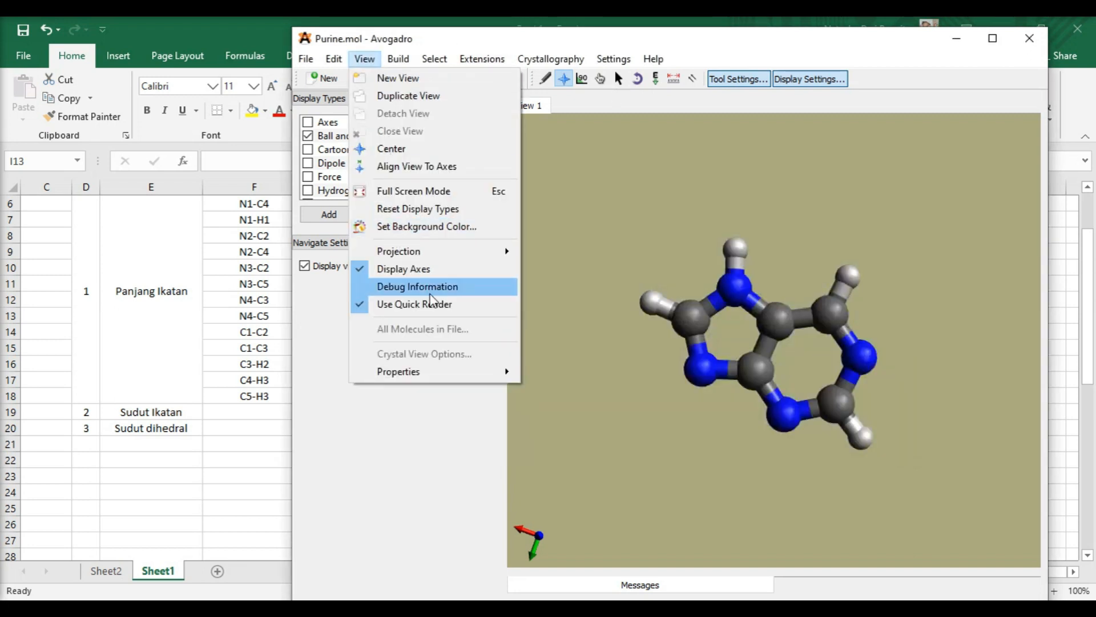
mouse_move(434, 371)
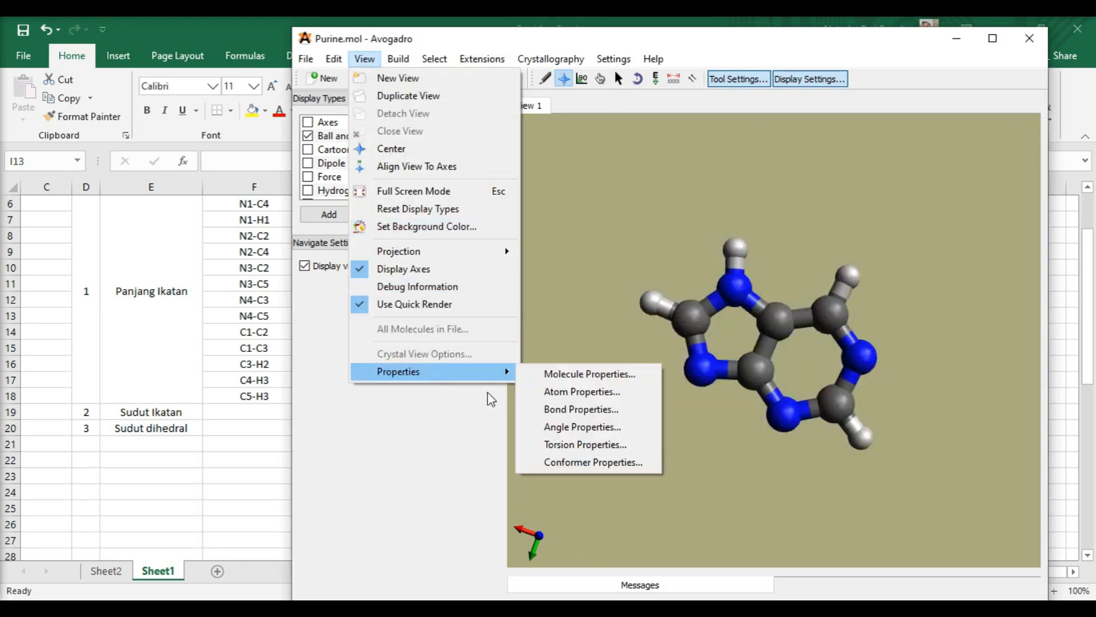
click(594, 444)
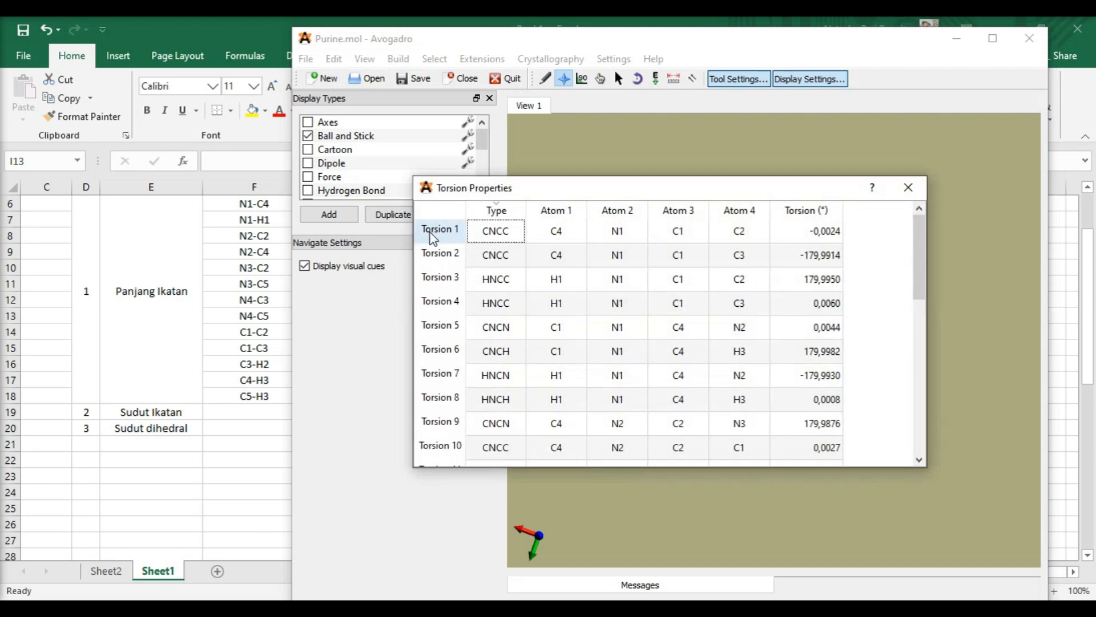
drag(917, 295, 903, 474)
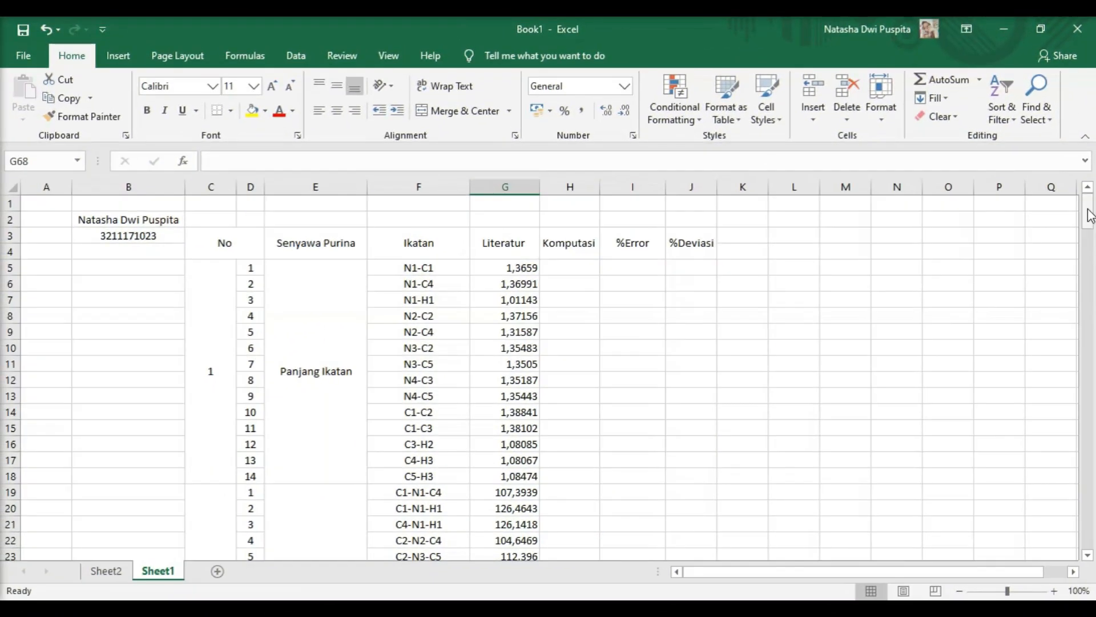
drag(1089, 216, 1089, 216)
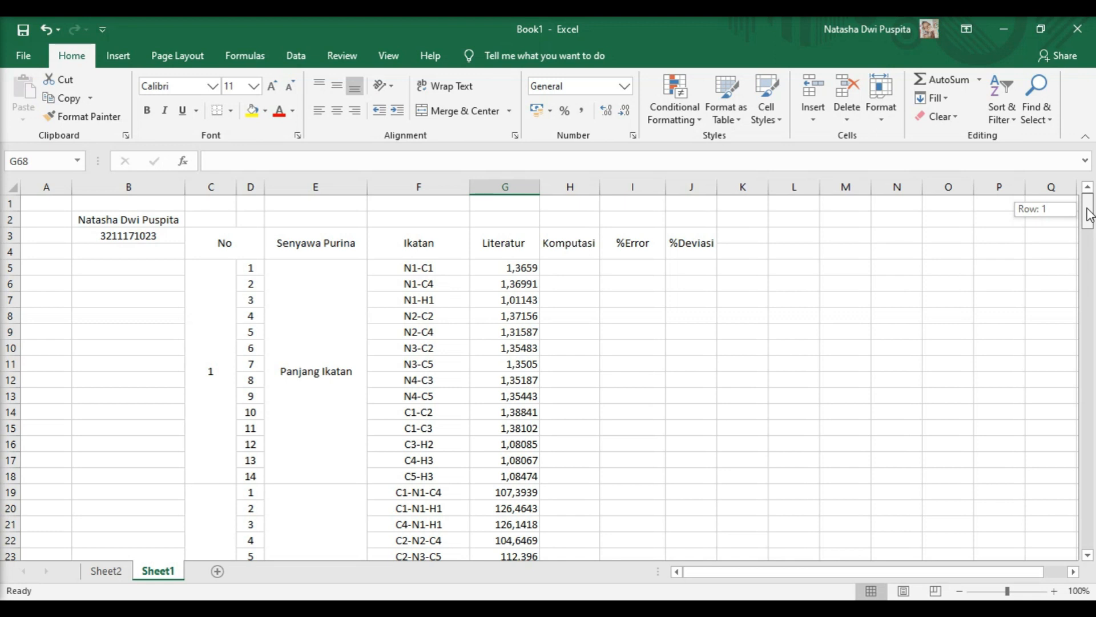
mouse_move(1090, 216)
mouse_down()
mouse_move(1091, 328)
mouse_move(1083, 214)
mouse_up()
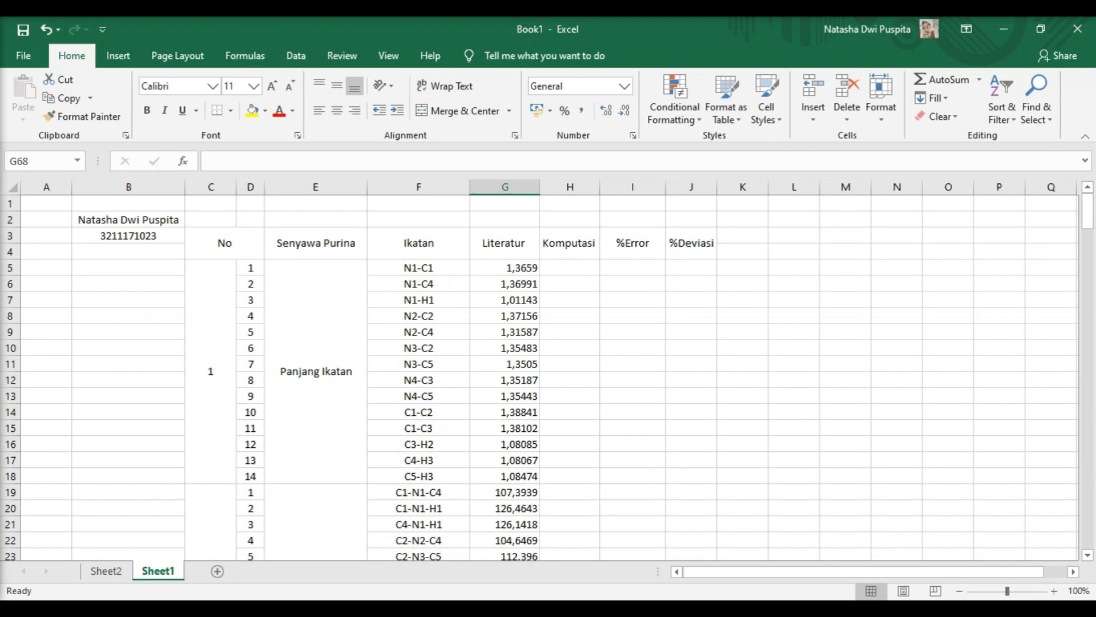
Switch back to Avogadro and enable the Label display type for the purine molecule.
key(alt+Tab)
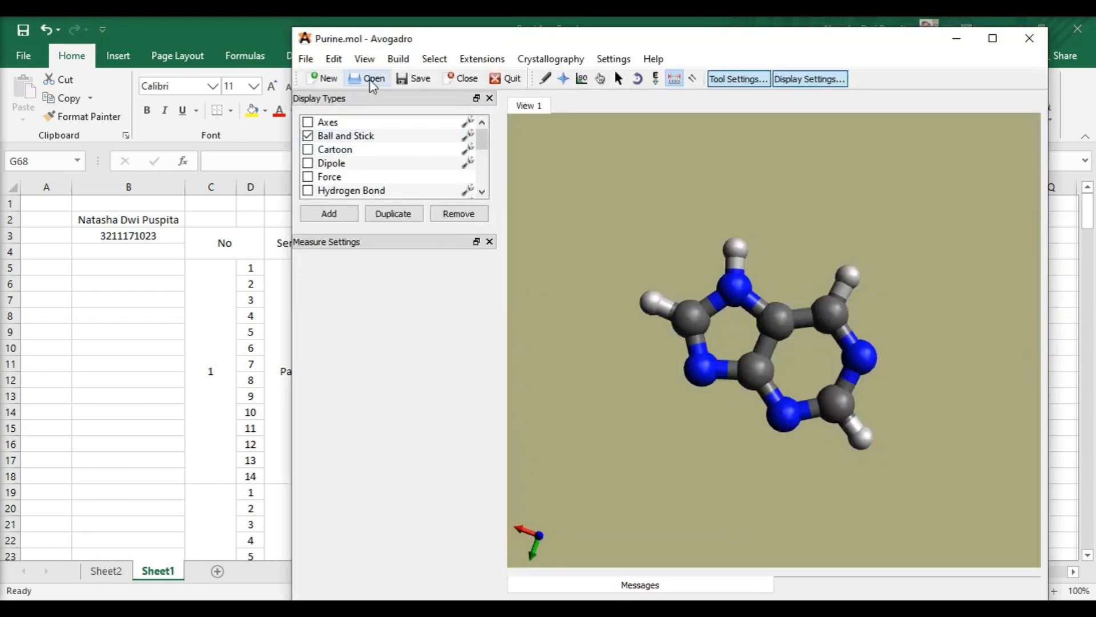
drag(483, 137, 487, 175)
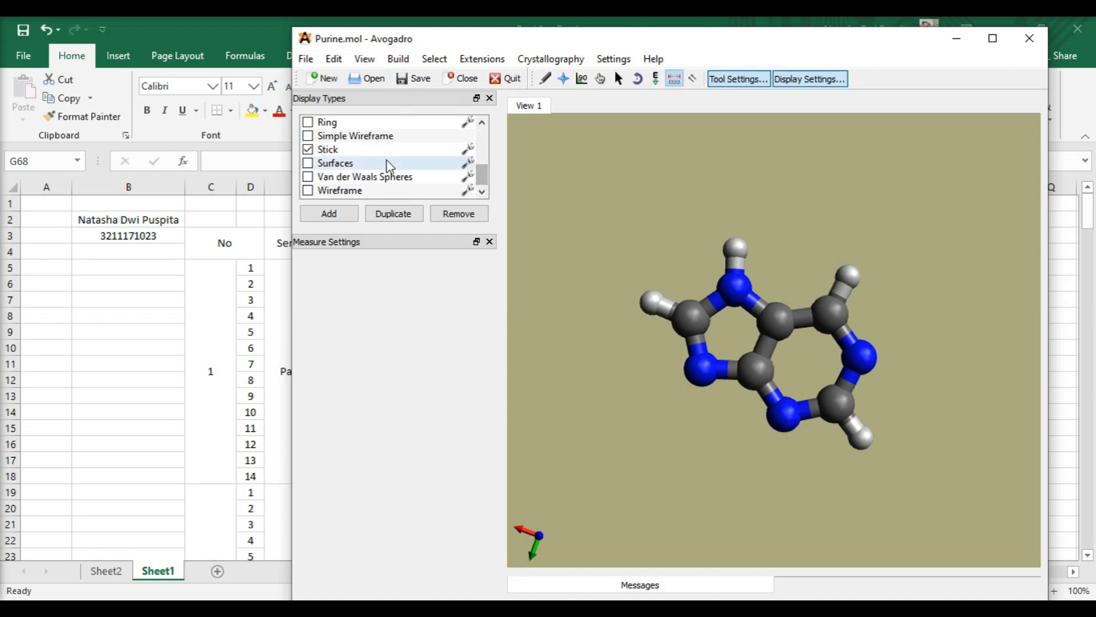
scroll(488, 171, up, 2)
drag(486, 169, 483, 158)
click(309, 138)
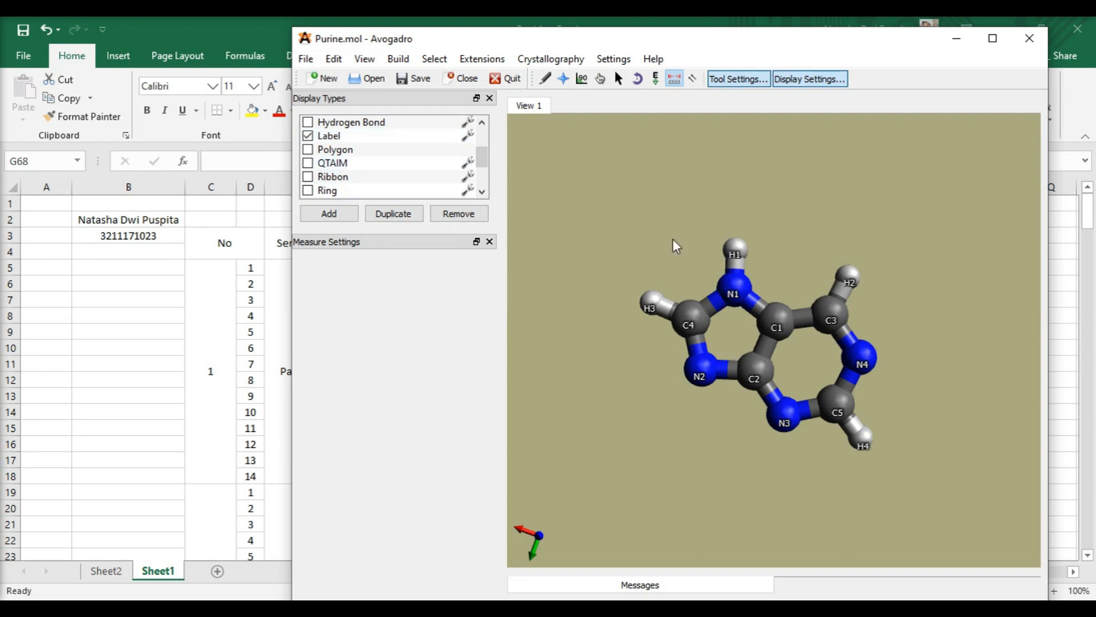
Switch to the Excel workbook to review the bond table on Sheet1 and return to Avogadro.
key(alt+Tab)
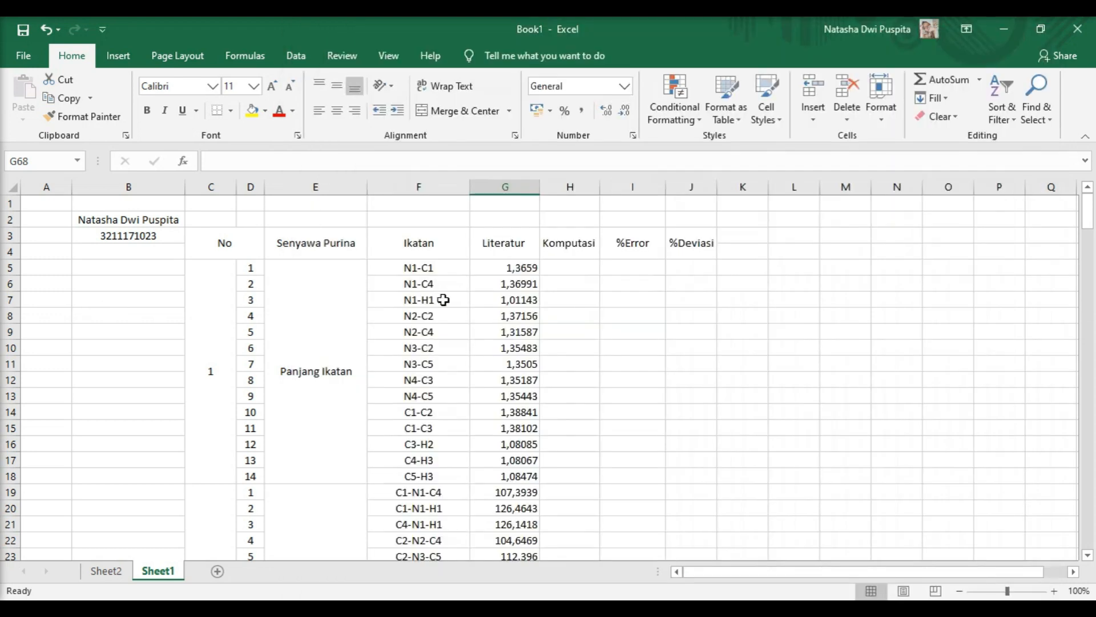
mouse_move(639, 611)
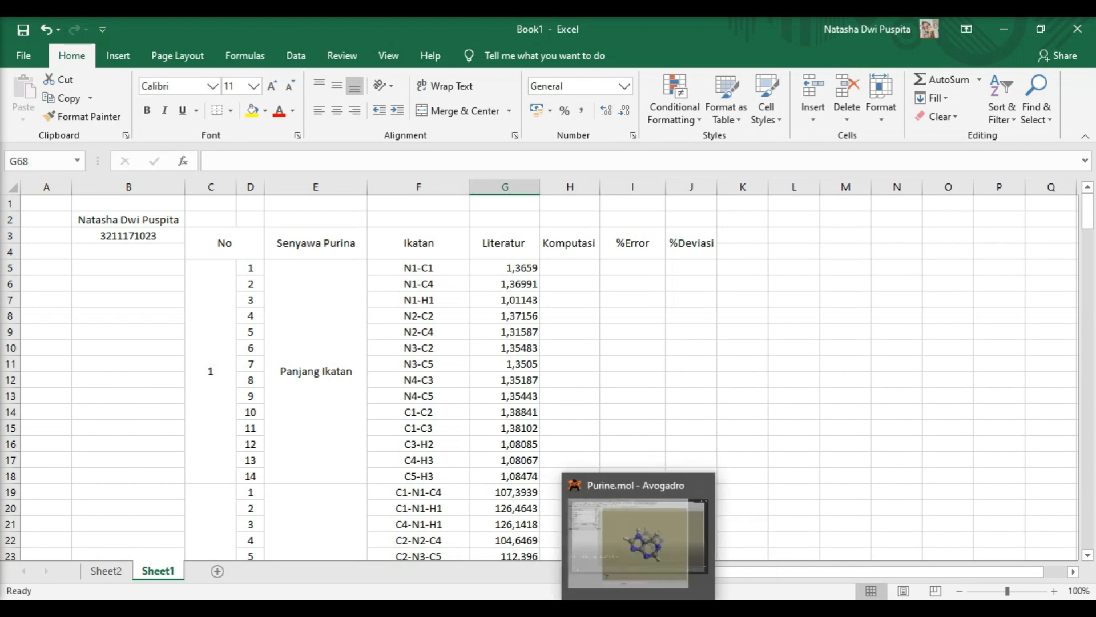
click(648, 542)
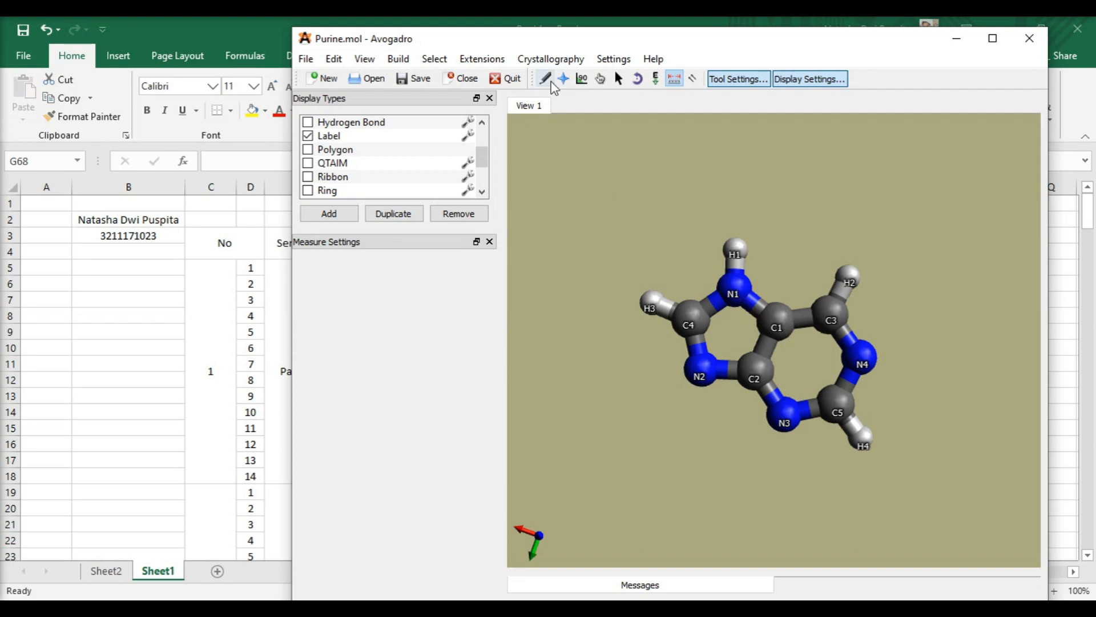
Generate the Orca input for the purine molecule and copy the entire preview text.
click(483, 62)
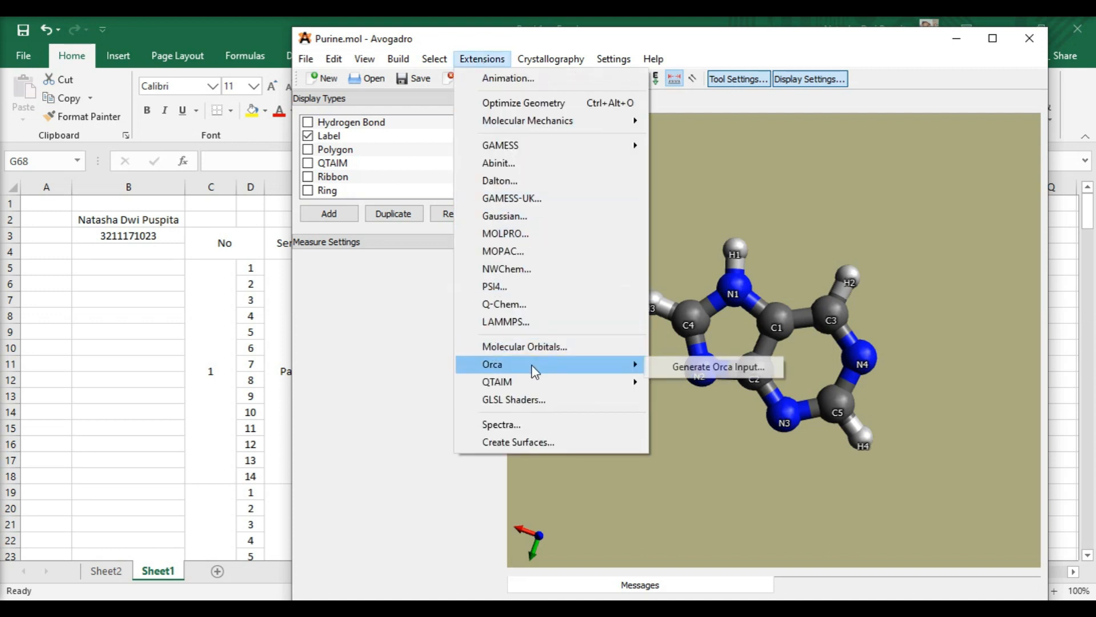
mouse_move(599, 381)
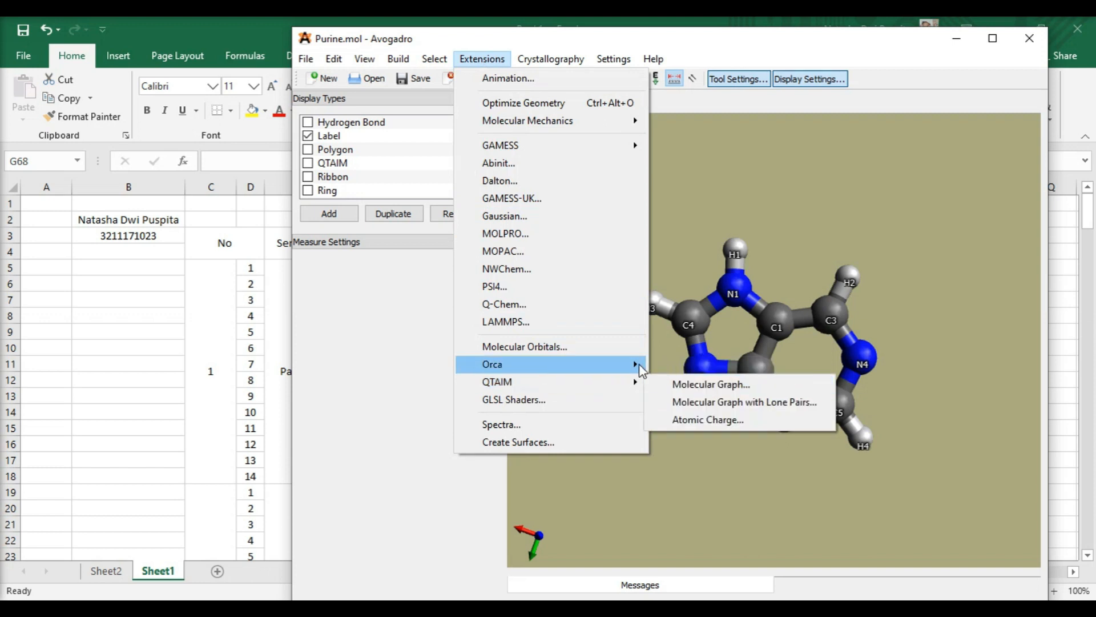
click(674, 367)
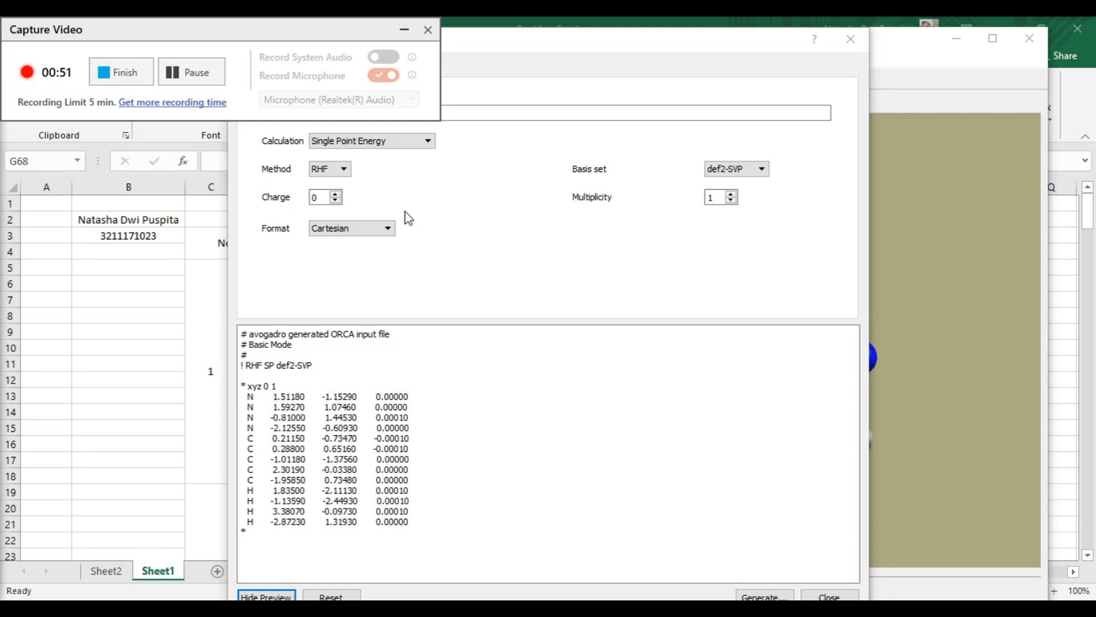
drag(289, 533, 236, 325)
key(ctrl+c)
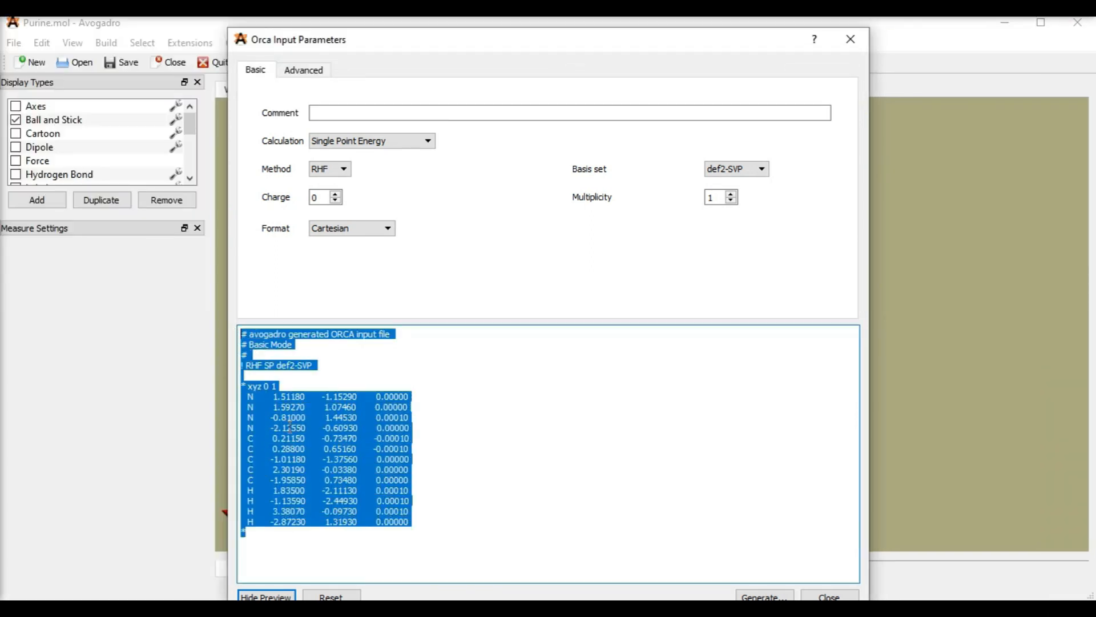
Open Notepad and paste the copied Orca input into the blank document.
key(alt+Tab)
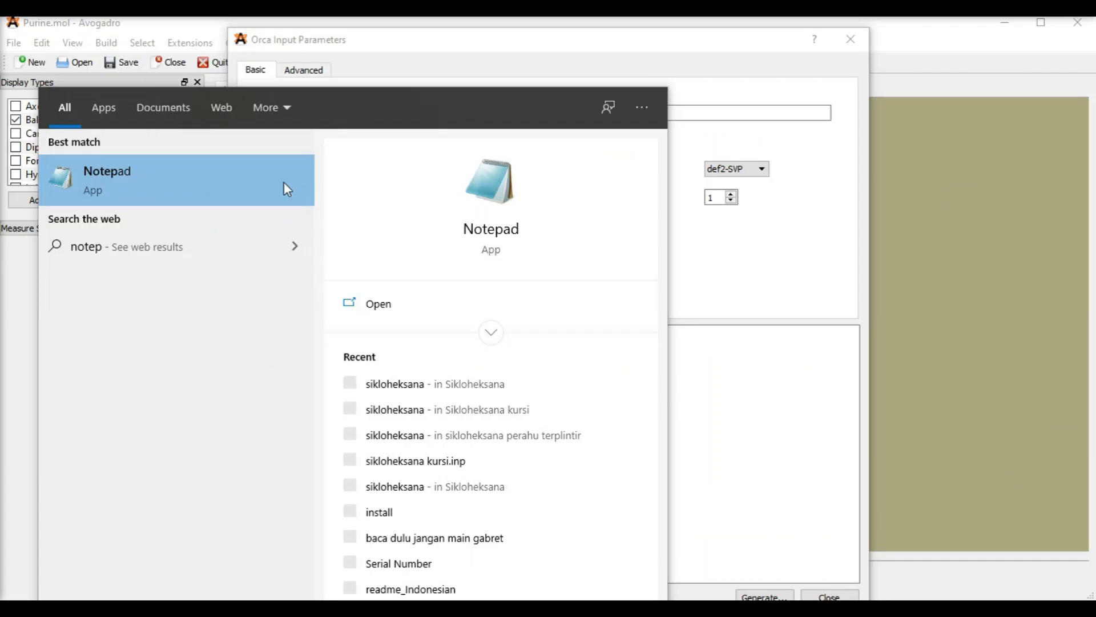
click(283, 182)
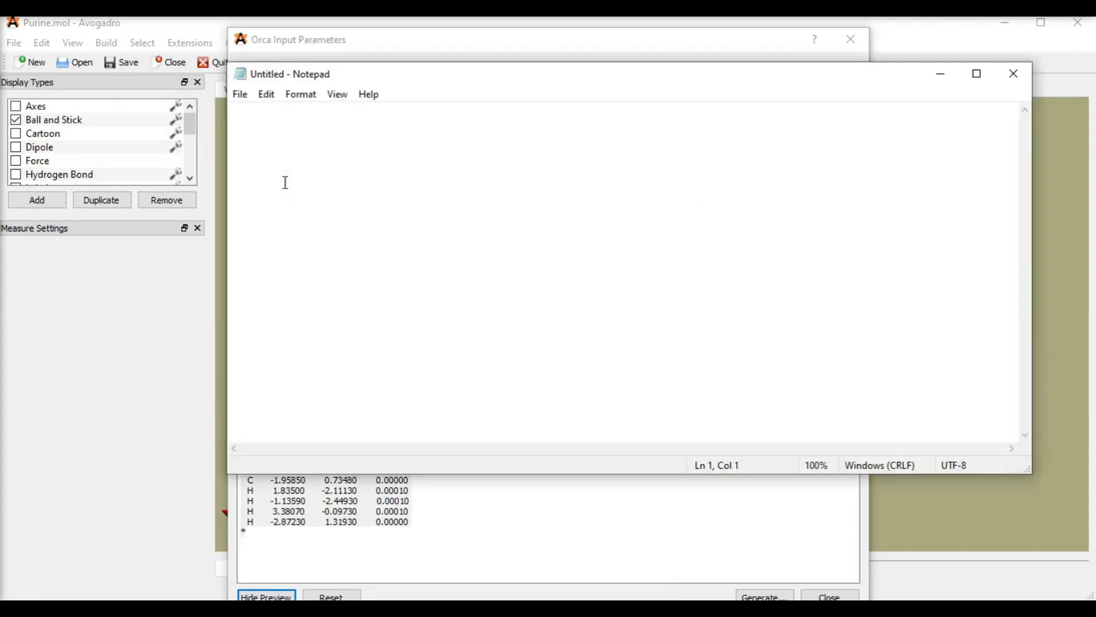
key(ctrl+v)
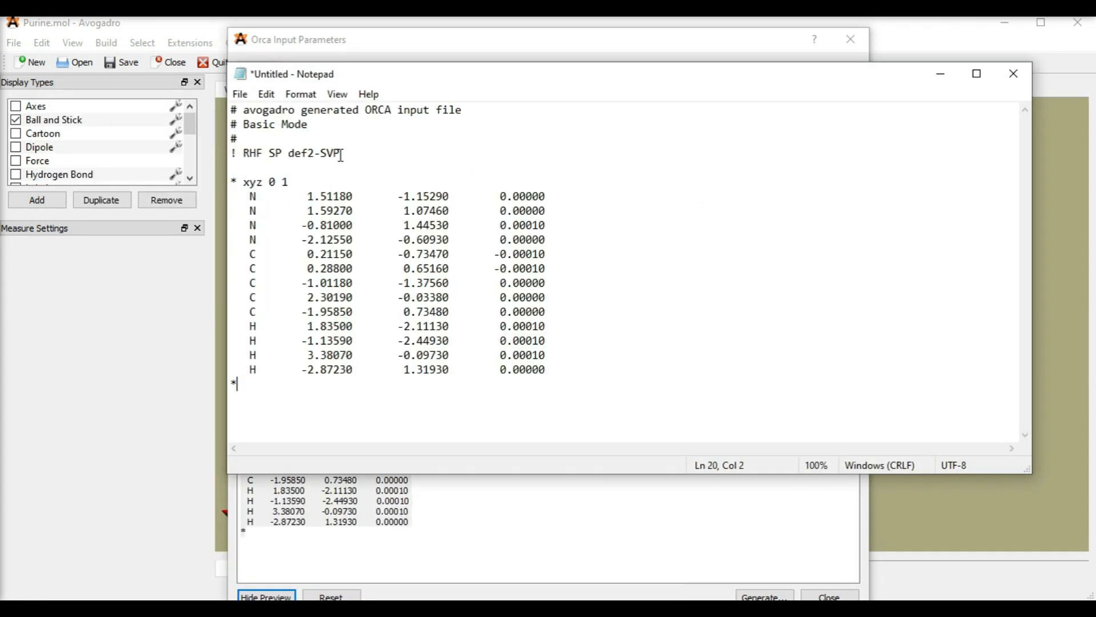
Replace the calculation keywords after the exclamation mark with B3LYP 6-31G(D) OPT FREQ.
drag(341, 154, 256, 155)
drag(249, 157, 246, 158)
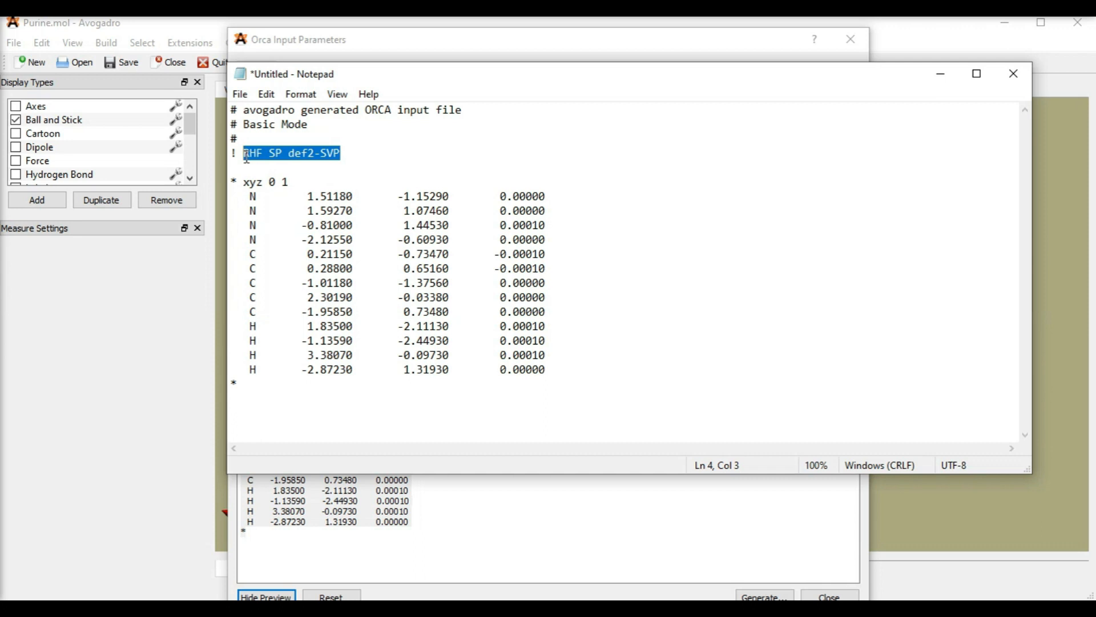
key(BackSpace)
text(B3LY)
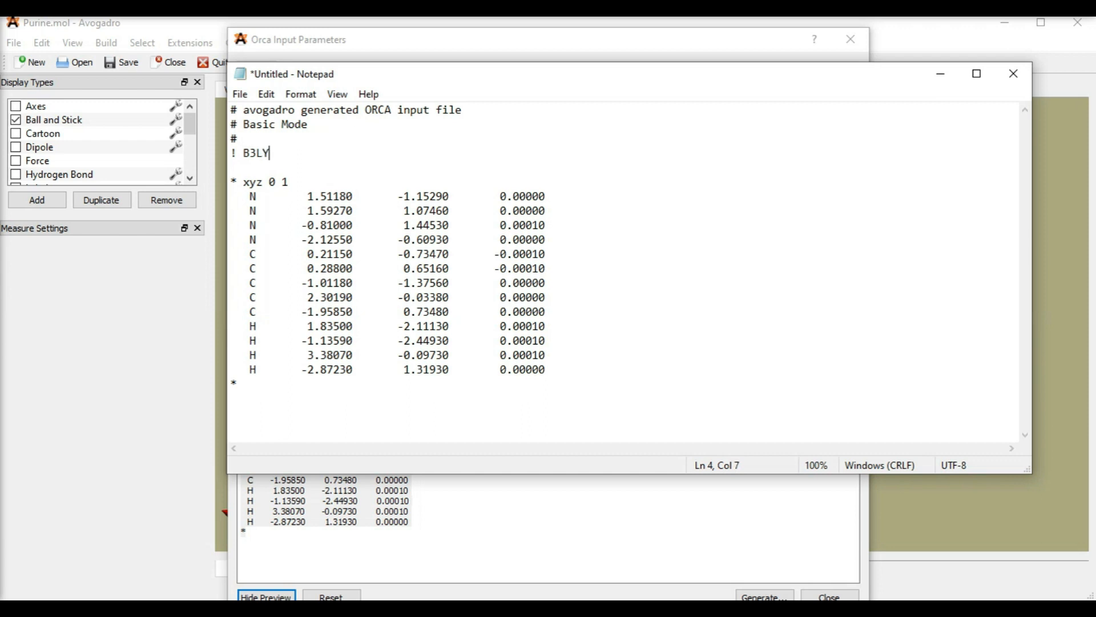
text(P 6)
text(-3)
text(1)
text(G(d))
key(BackSpace)
key(BackSpace)
text(D0 OPT )
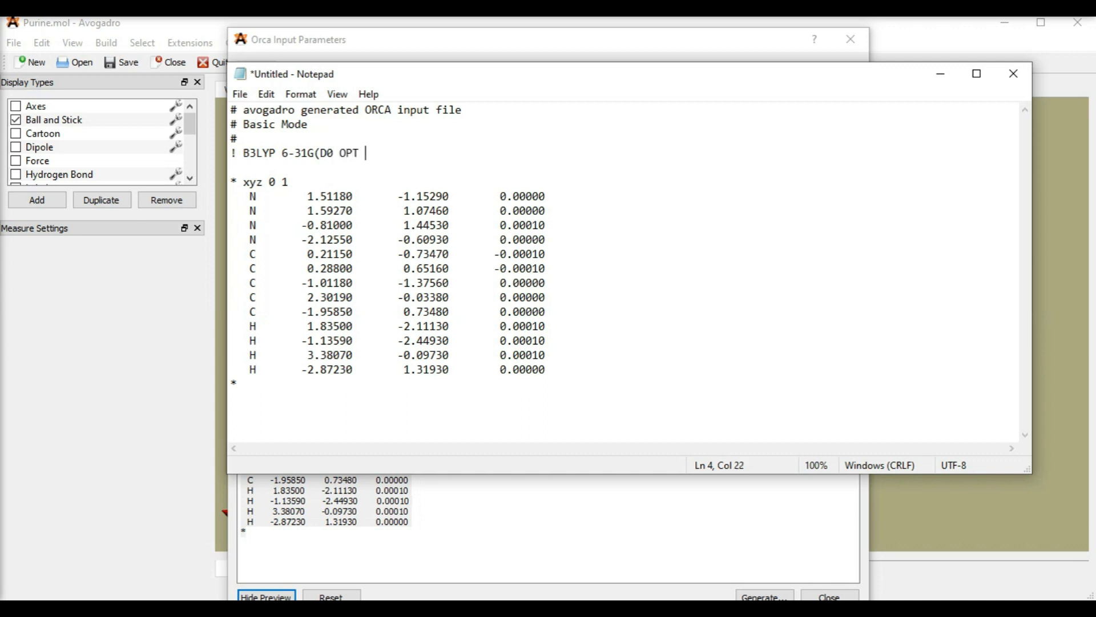
text(FREQ)
click(333, 154)
key(BackSpace)
text())
Start saving the document under a new name and choose the Purina folder on drive D: as its location.
click(244, 94)
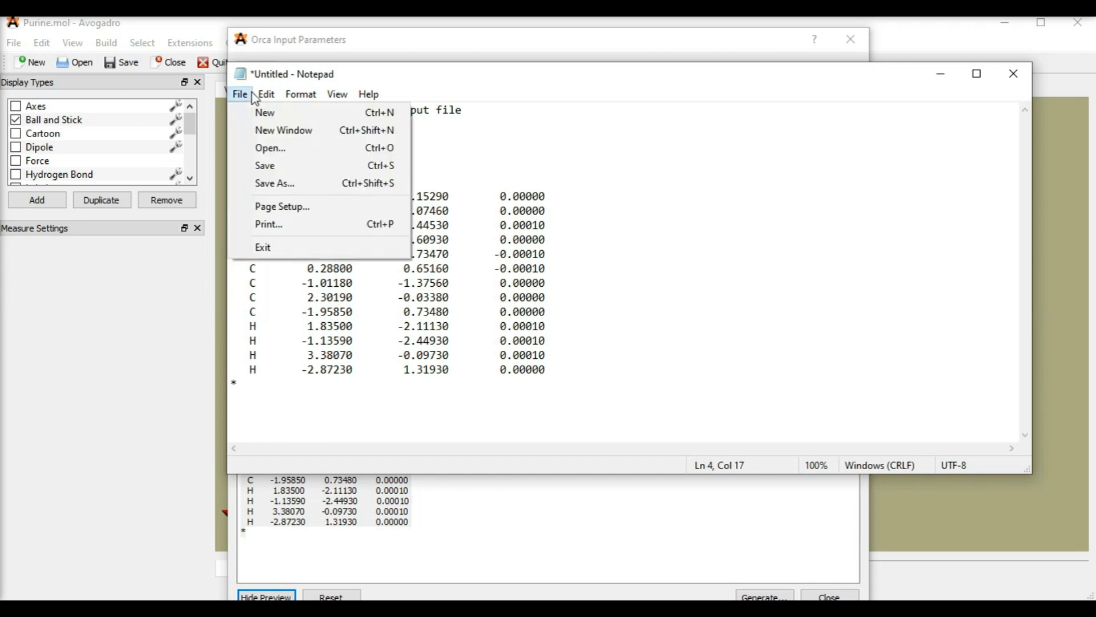
click(280, 183)
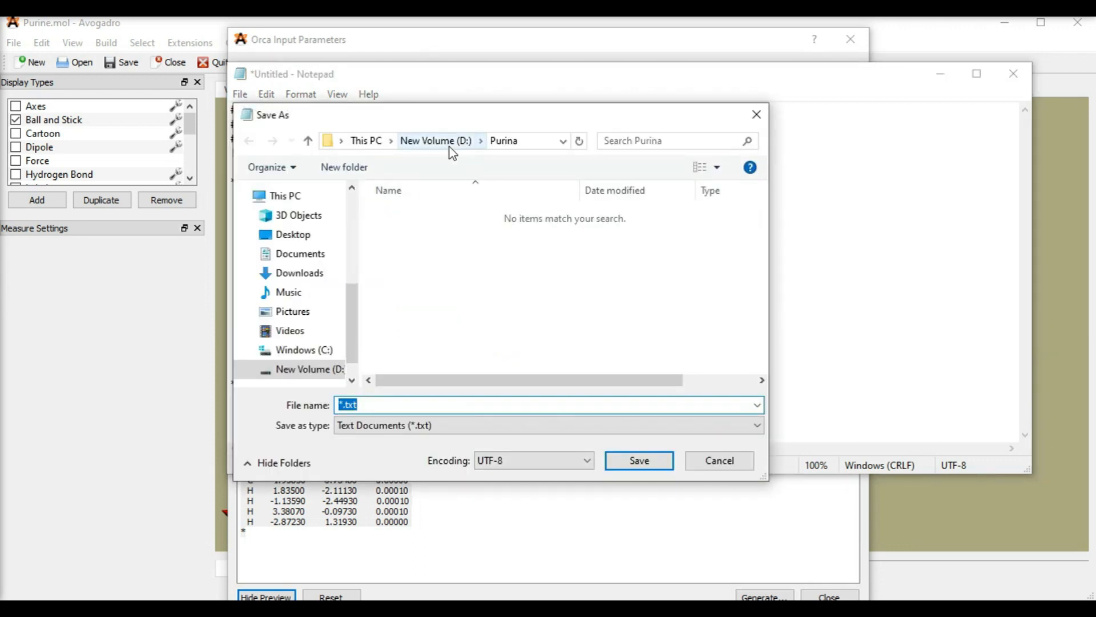
click(453, 151)
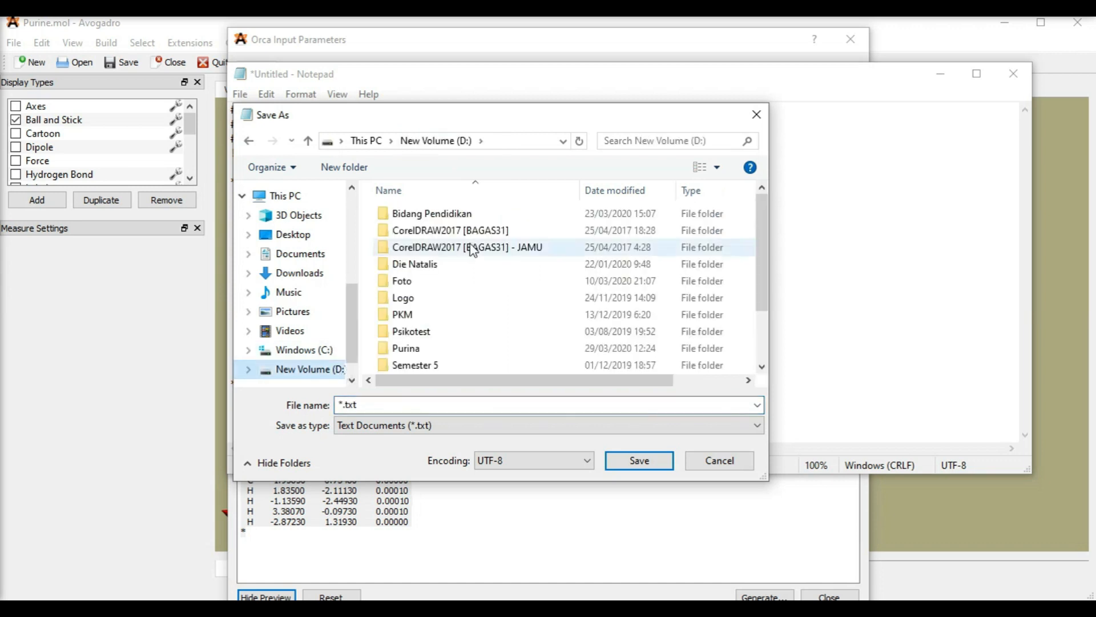
double_click(404, 348)
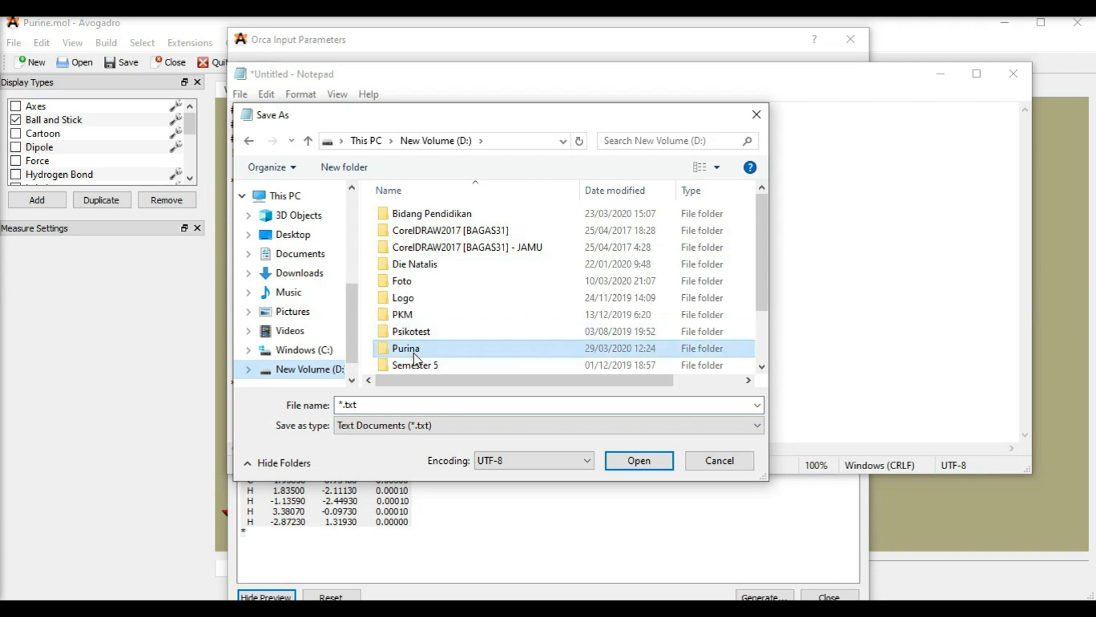
Save the Orca input as Purina.inp with the file type set to All Files.
text(Puti)
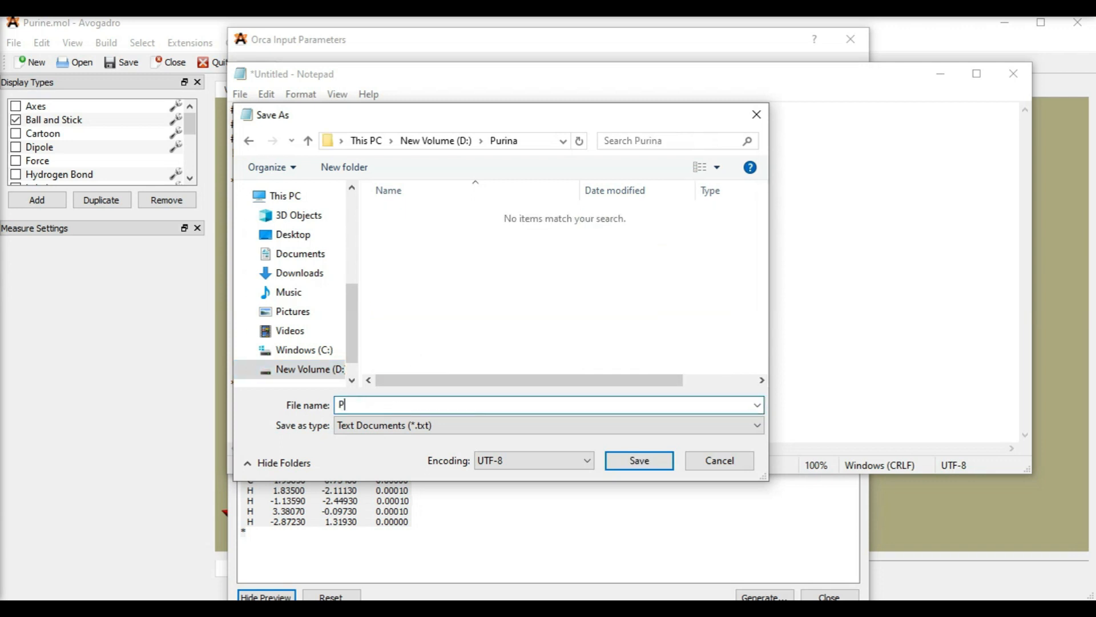
key(BackSpace)
key(BackSpace)
text(rina)
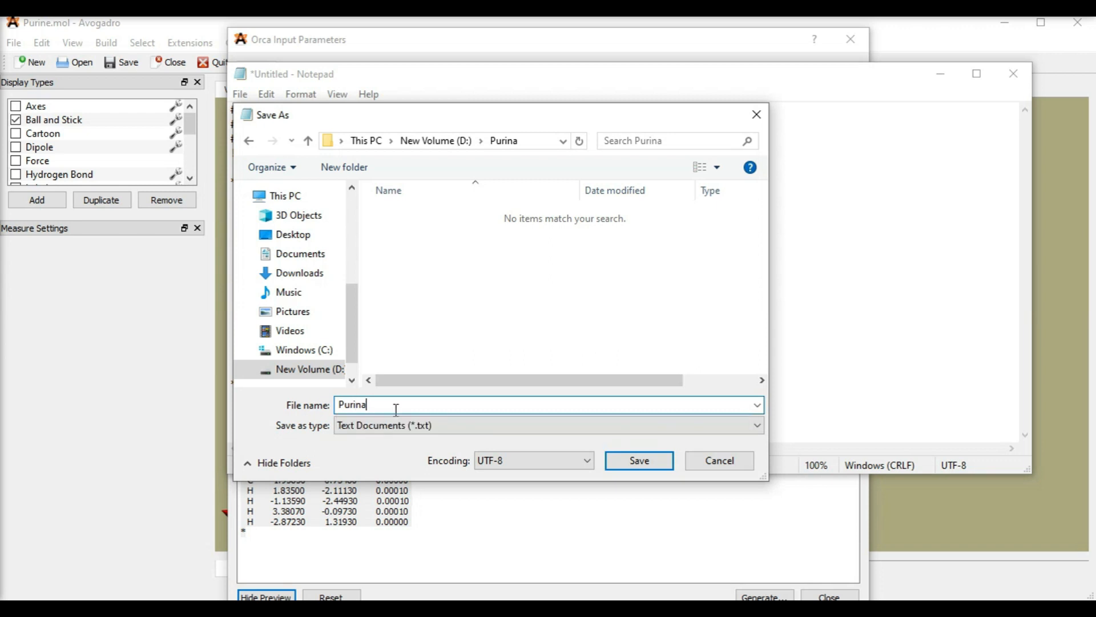
click(426, 427)
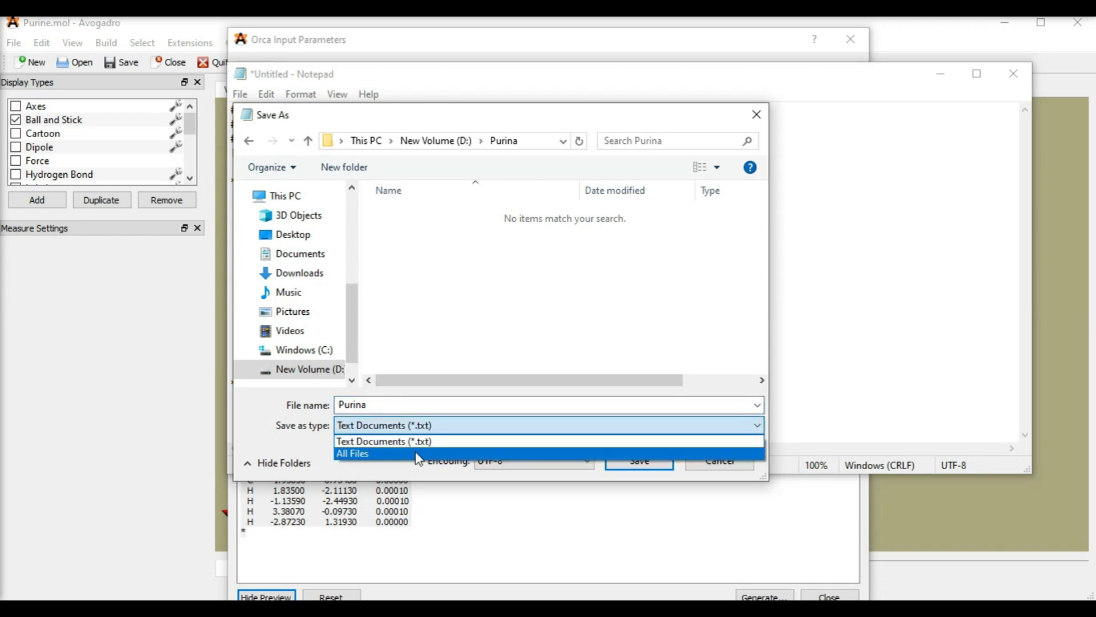
click(419, 455)
double_click(451, 404)
click(454, 403)
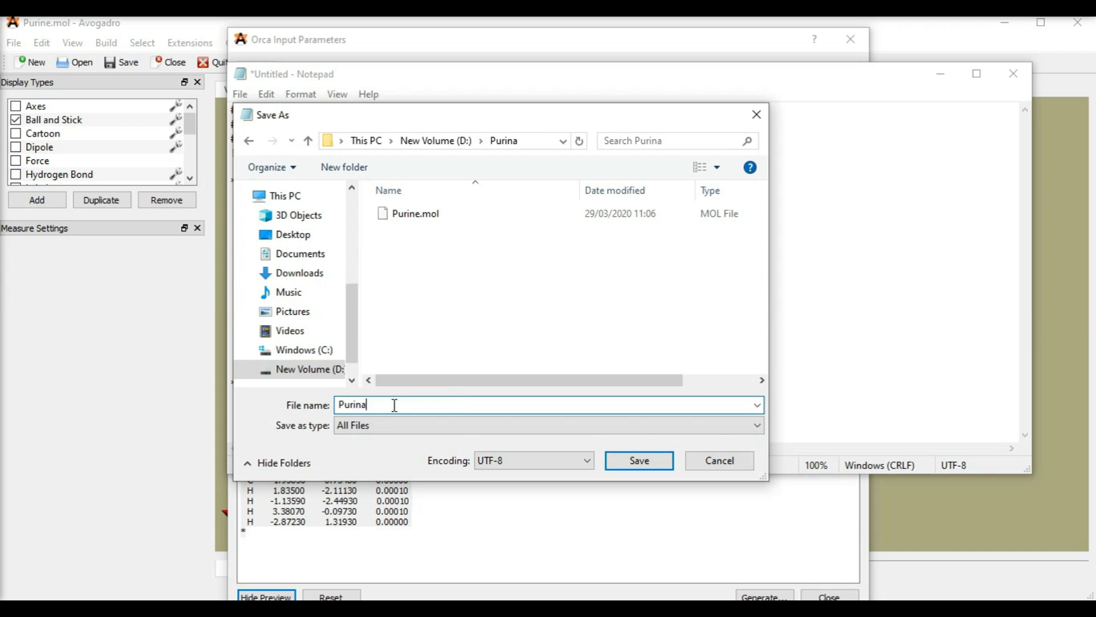
text(.inp)
click(620, 458)
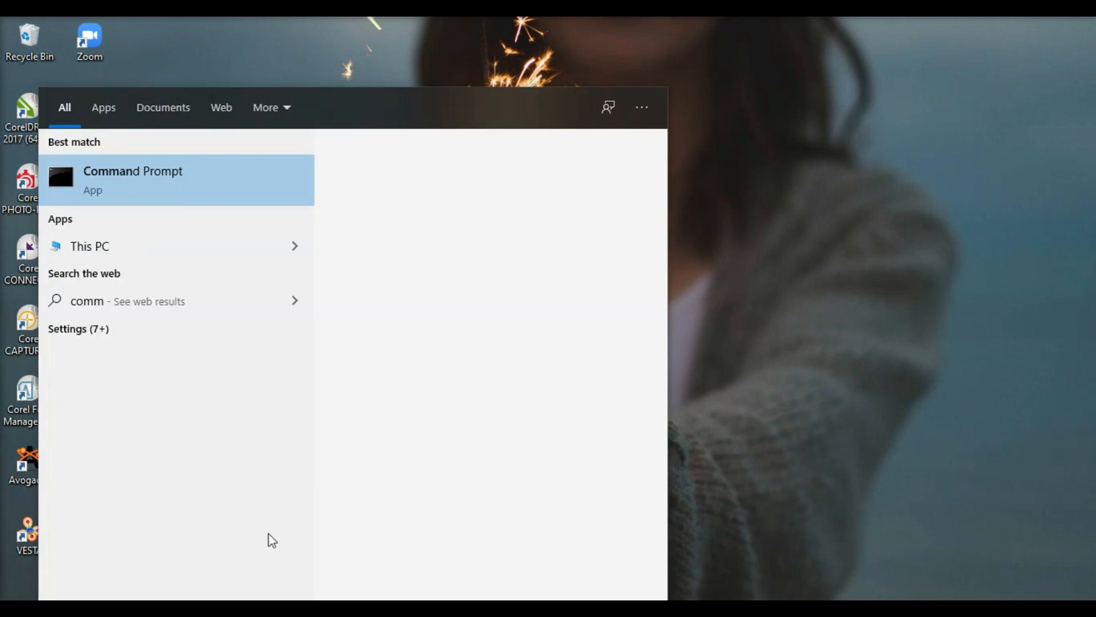
Open Command Prompt and bring up the D: drive in File Explorer, moving its window clear of the prompt.
text(an)
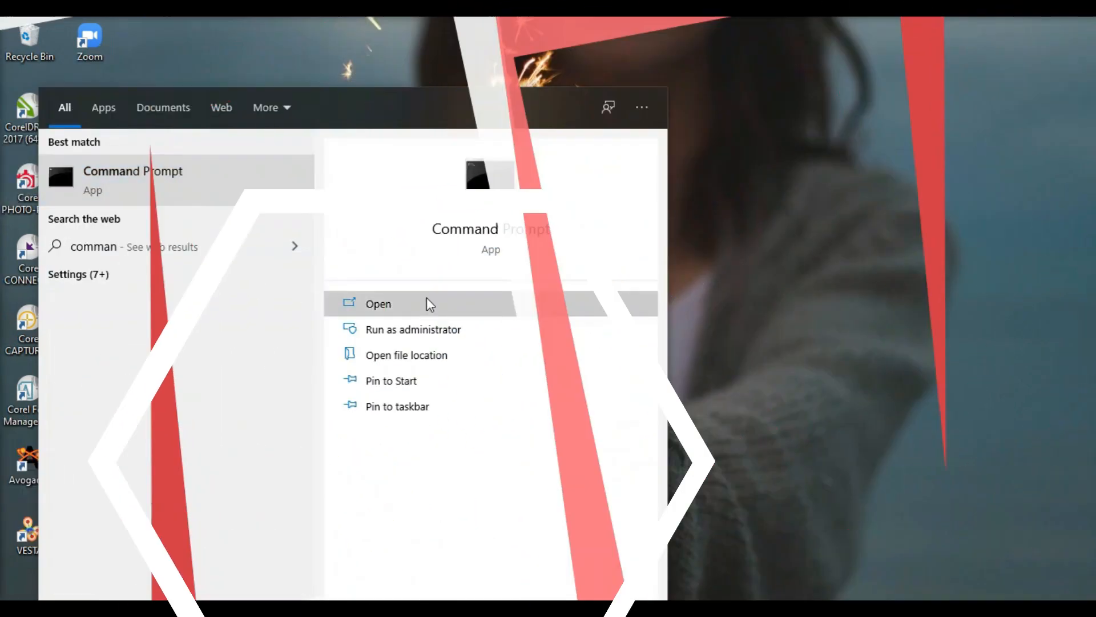
click(429, 303)
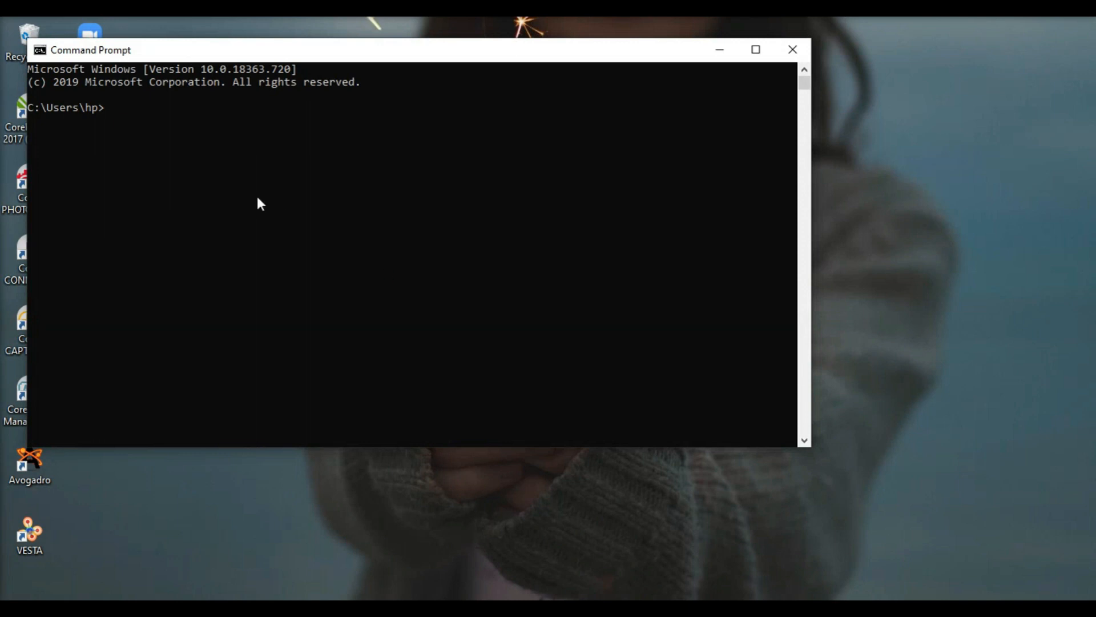
click(412, 608)
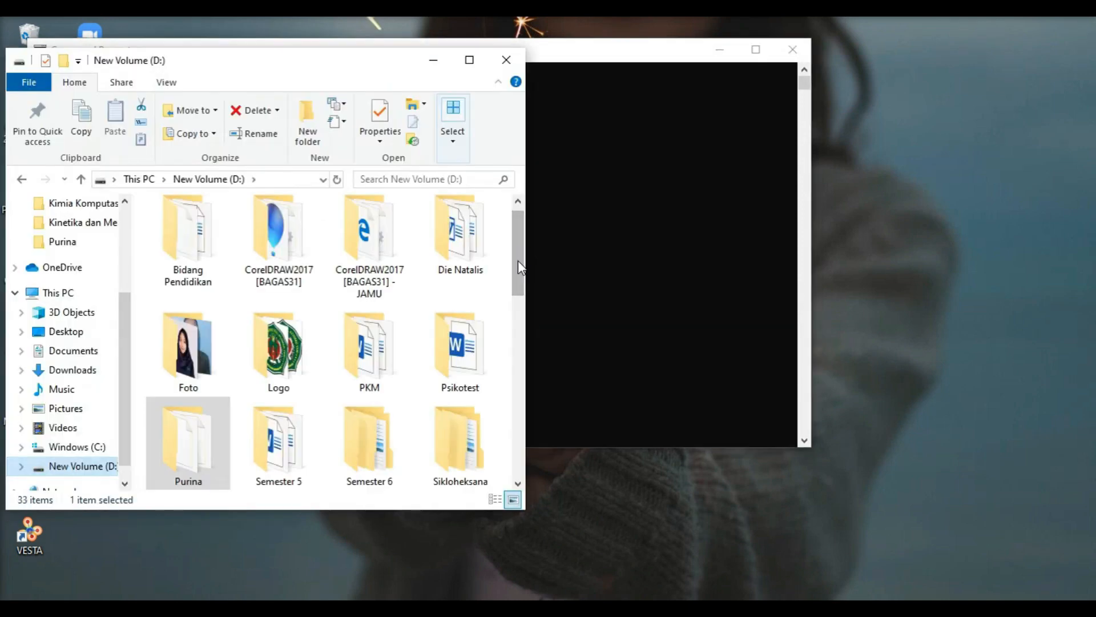
scroll(457, 314, down, 2)
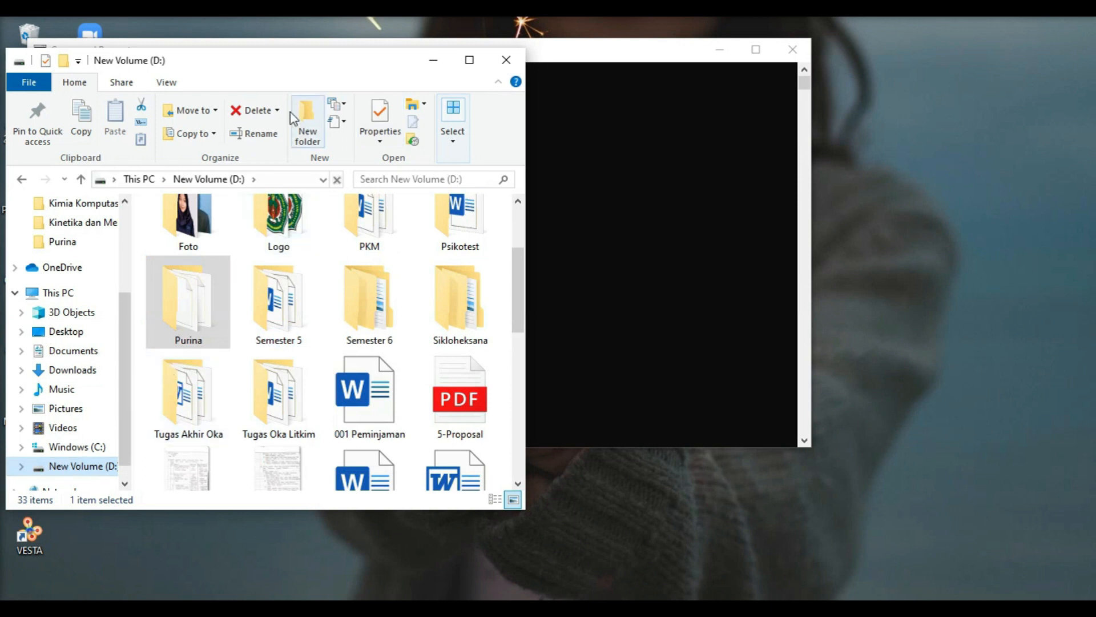
drag(303, 59, 740, 119)
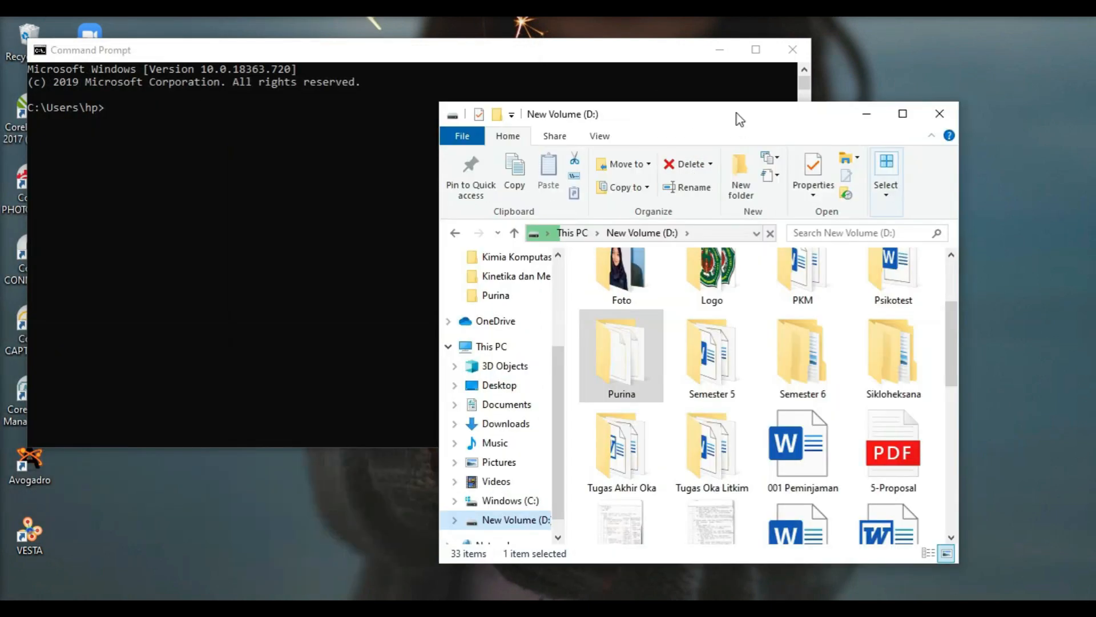
Change the Command Prompt's working drive to d:.
click(123, 108)
click(115, 108)
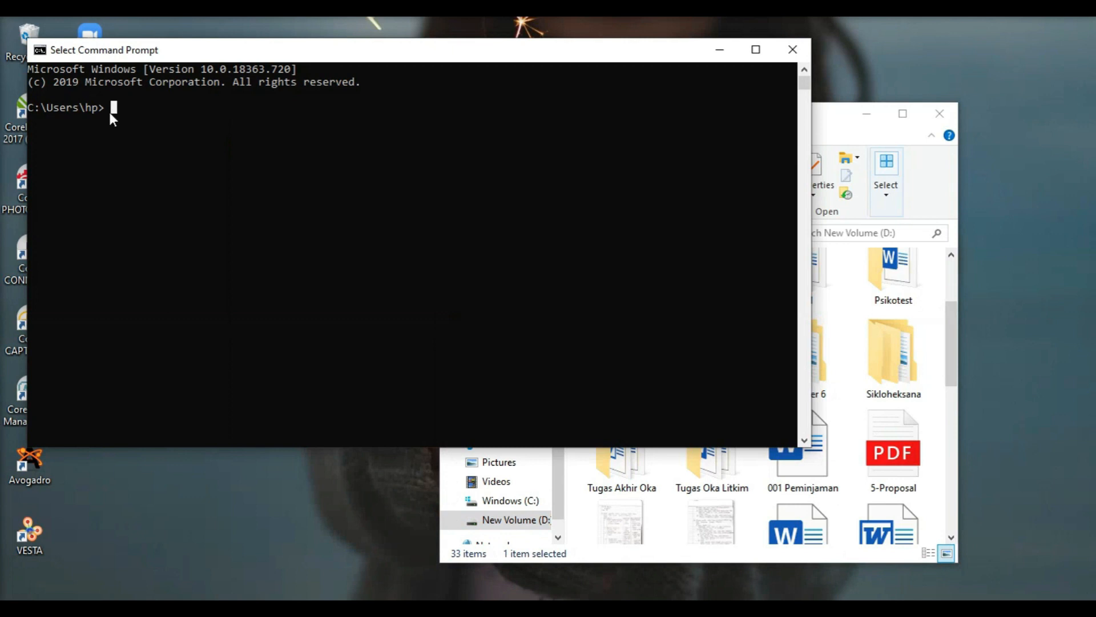
text(d:)
key(Return)
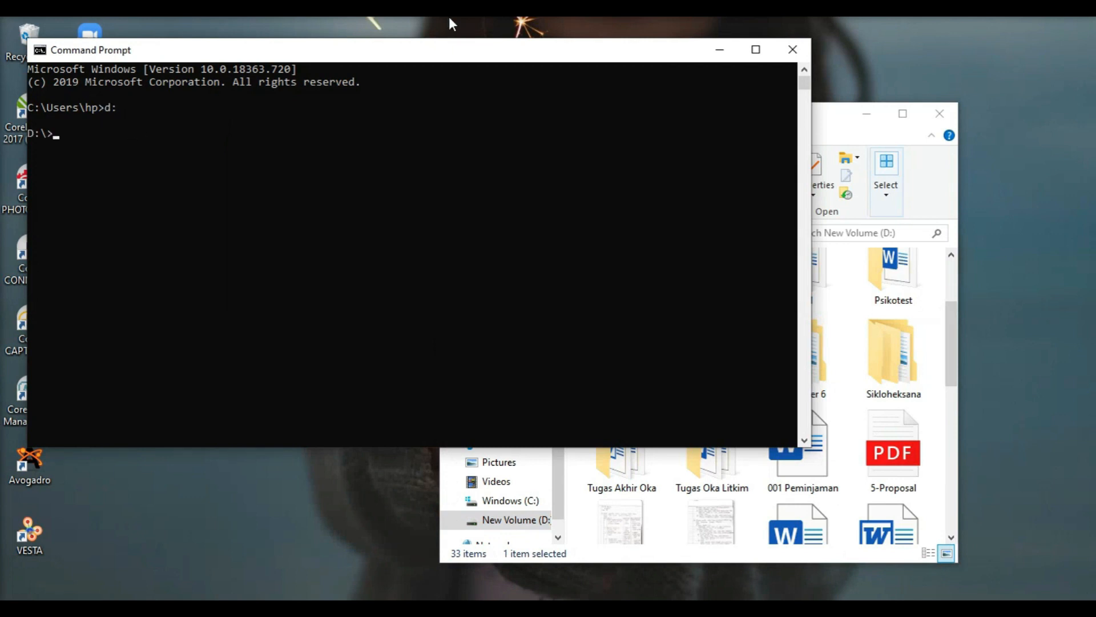
Check the Purina folder's contents in File Explorer and go back to the D: drive.
click(841, 118)
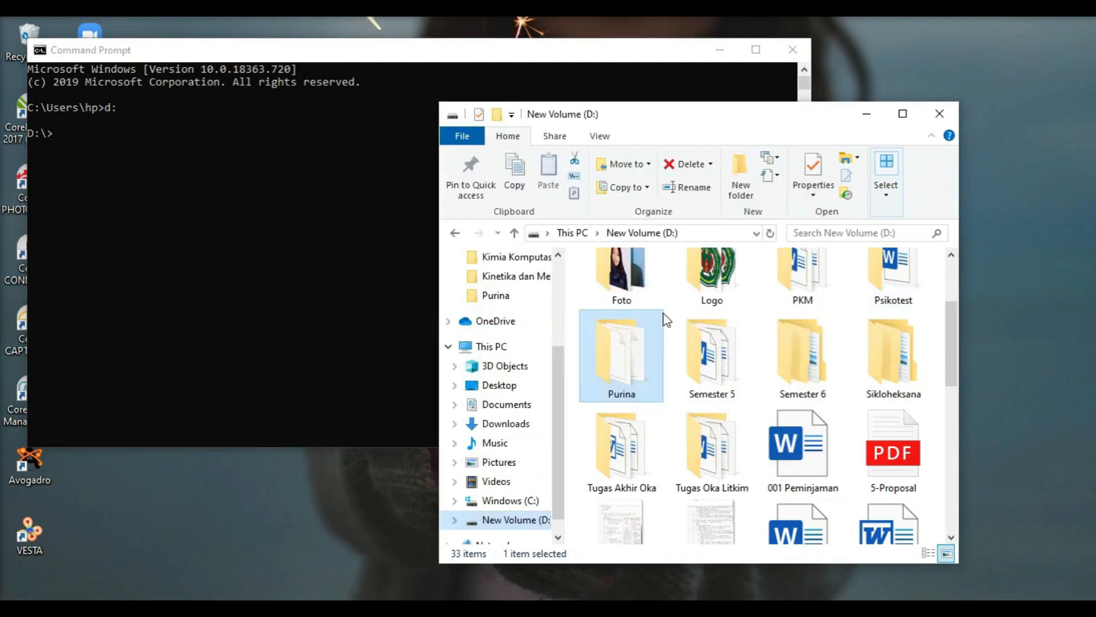
click(634, 358)
double_click(634, 359)
click(456, 233)
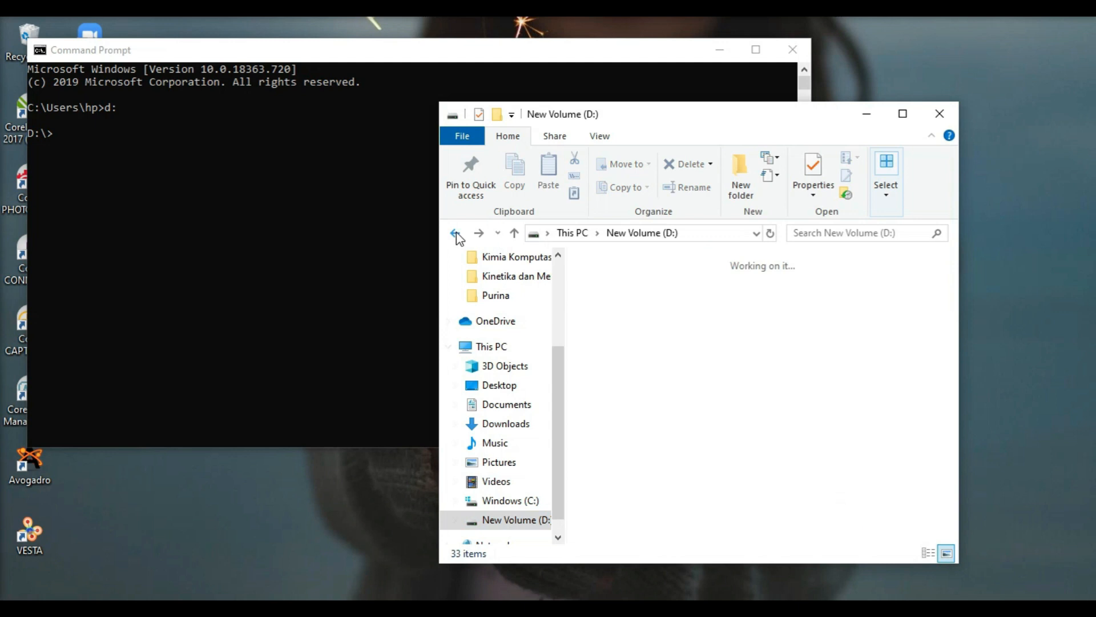
List the D: drive's contents in Command Prompt with dir and enter the Purina folder with chdir purina.
click(86, 131)
click(64, 133)
right_click(61, 133)
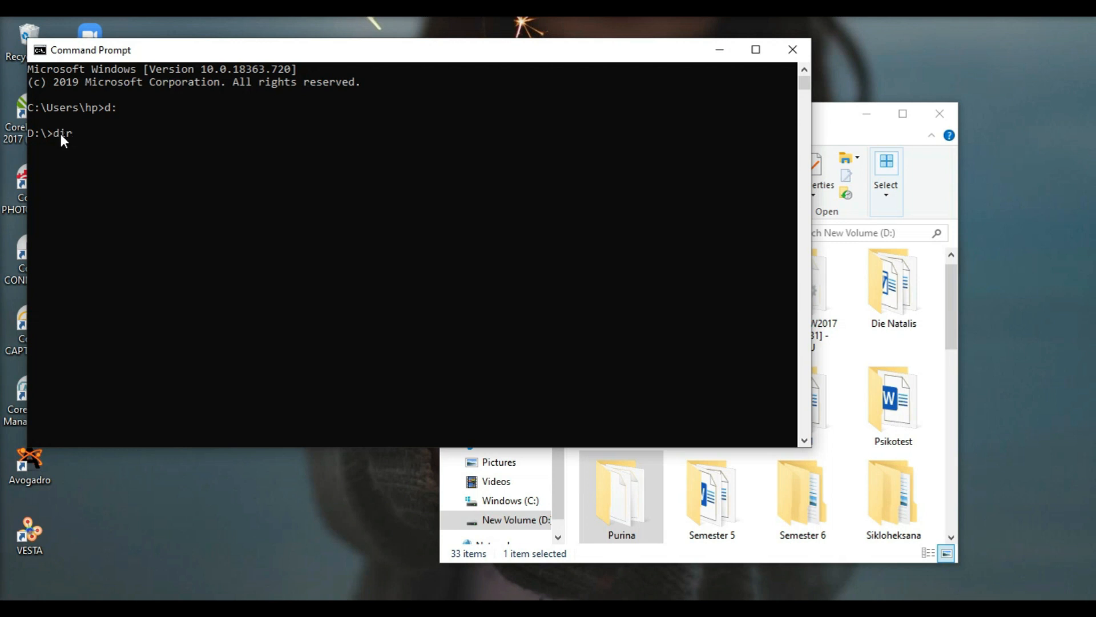
text(dir)
key(Return)
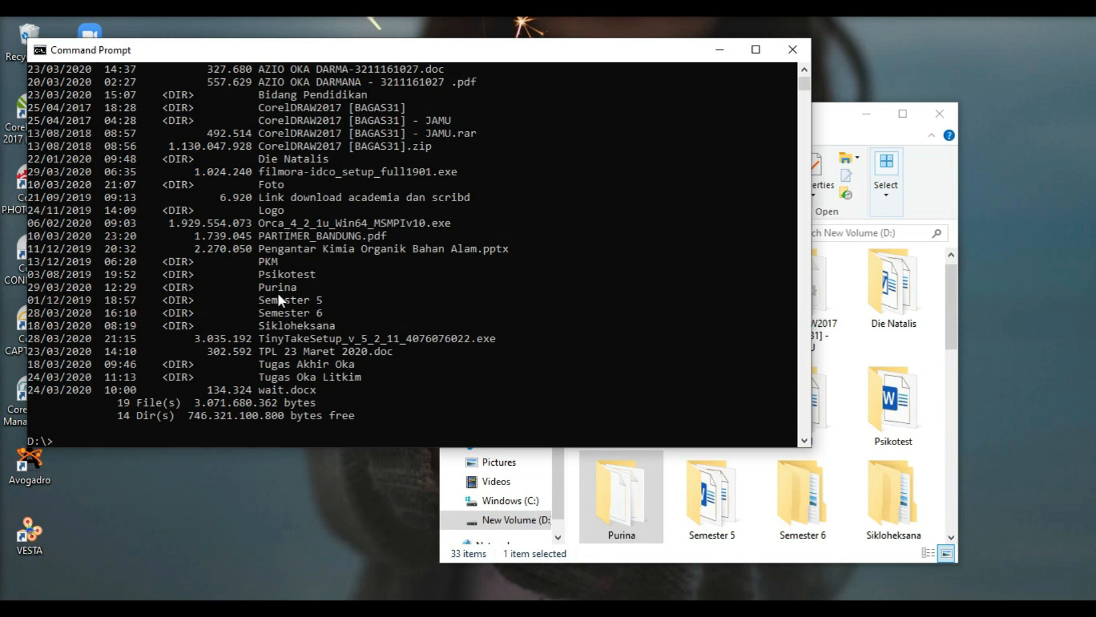
text(chdir purina)
key(Return)
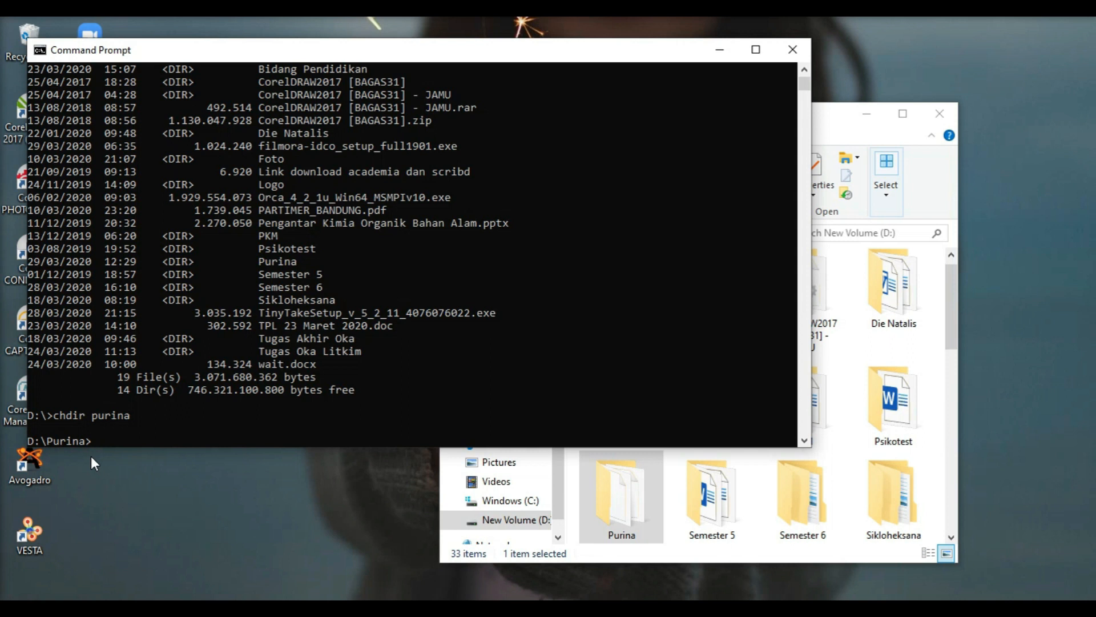
Check the input file's name in the Purina folder and run orca purina.inp > purina.out in Command Prompt.
text(purina)
click(834, 122)
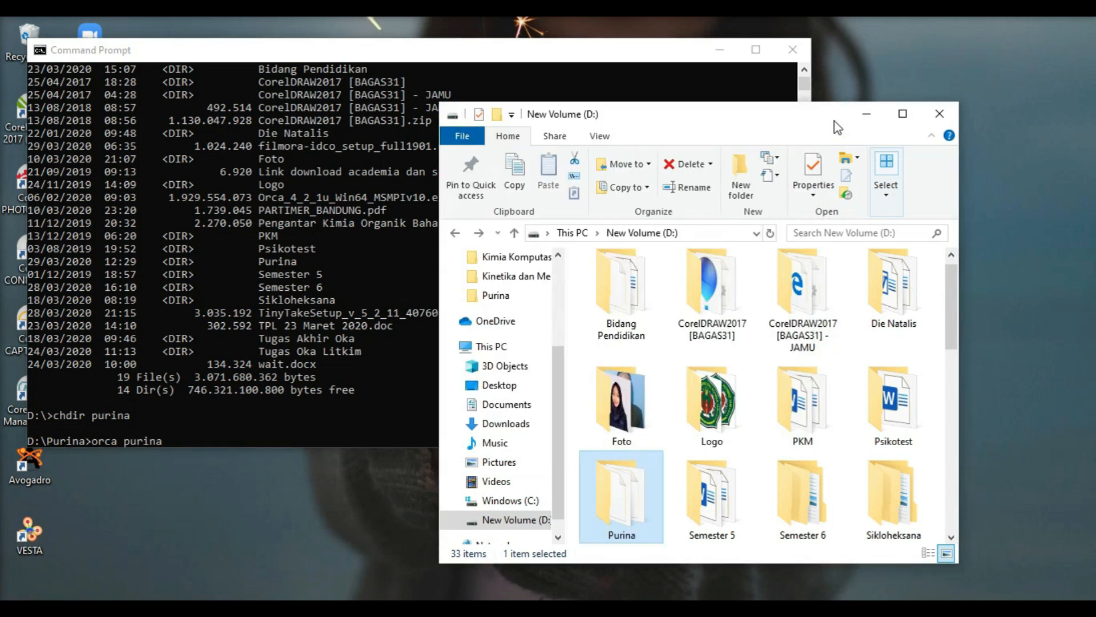
double_click(646, 492)
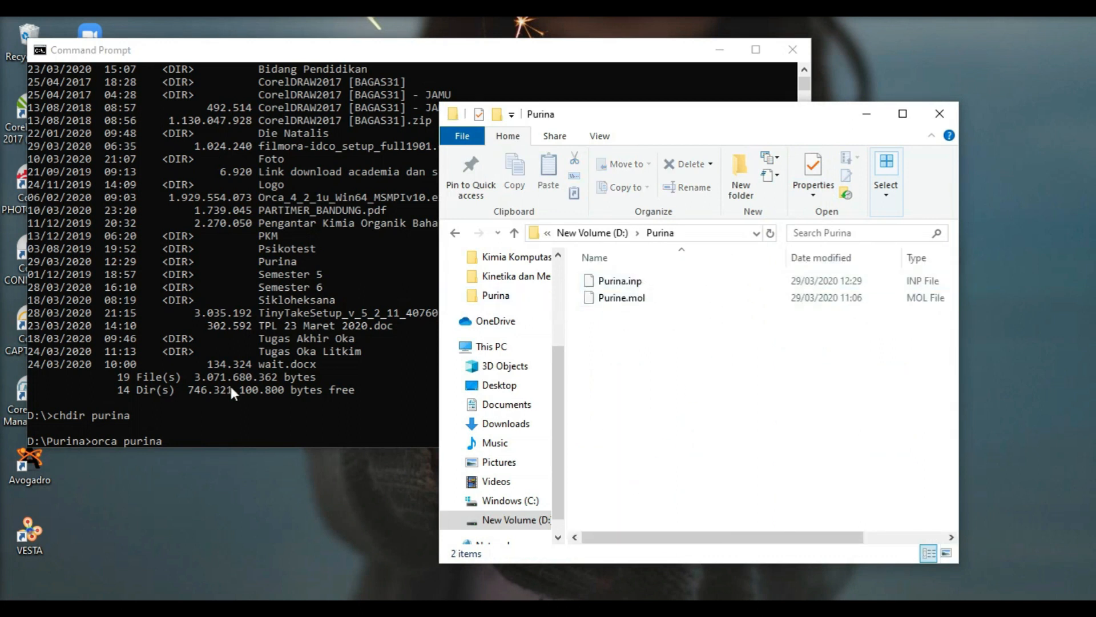
click(182, 441)
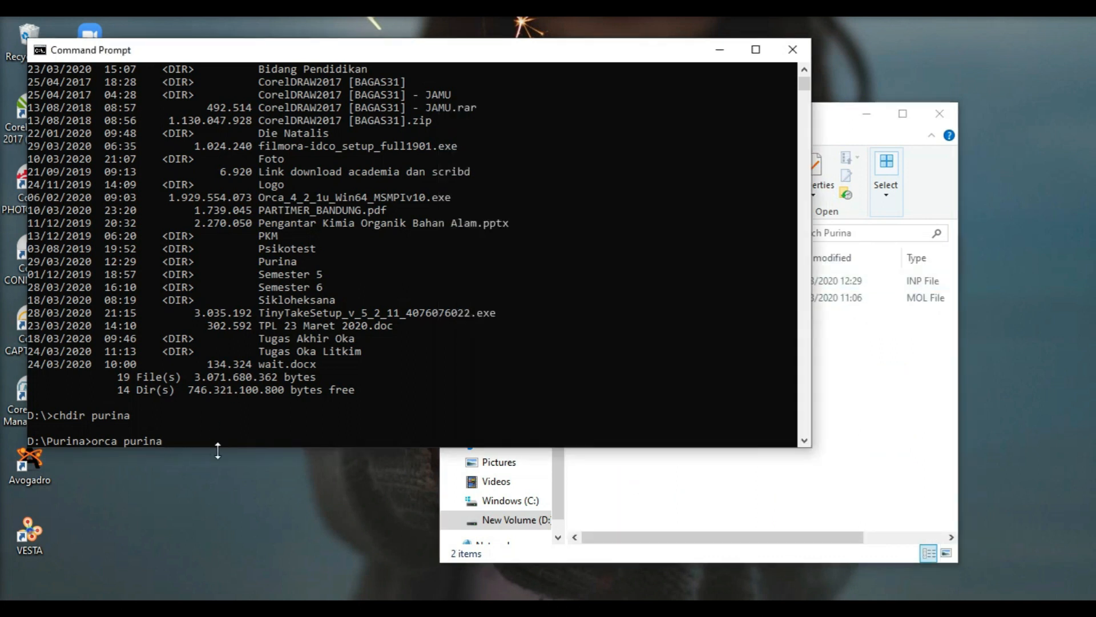
text(.inp > purina.out)
key(Return)
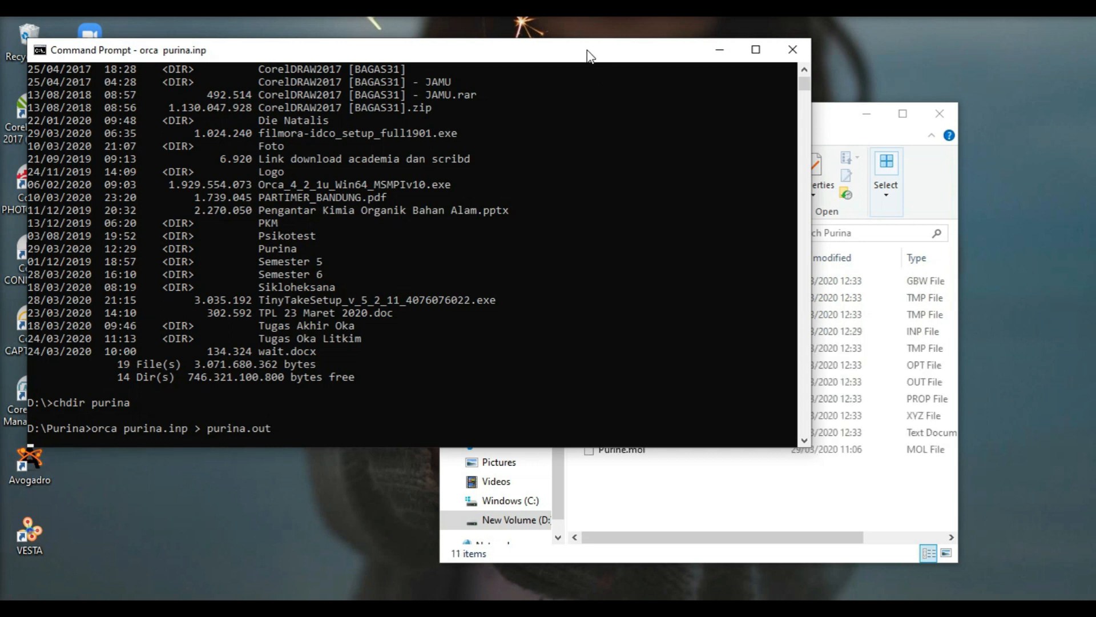
Minimise Command Prompt and look through the files Orca is writing to the Purina folder.
drag(591, 54, 639, 58)
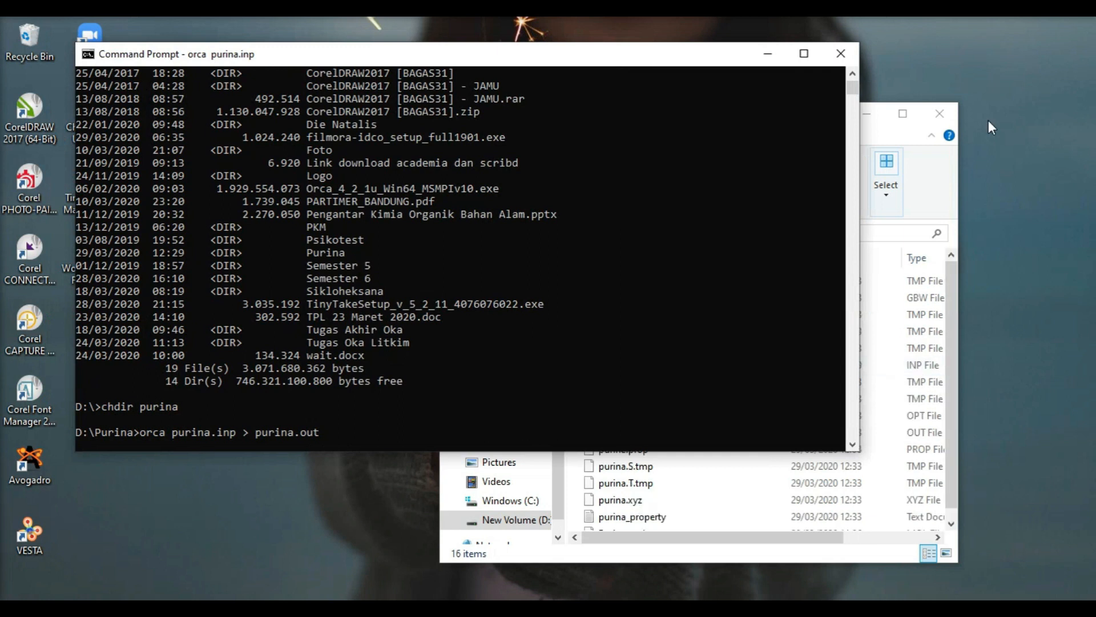
click(1040, 239)
click(767, 53)
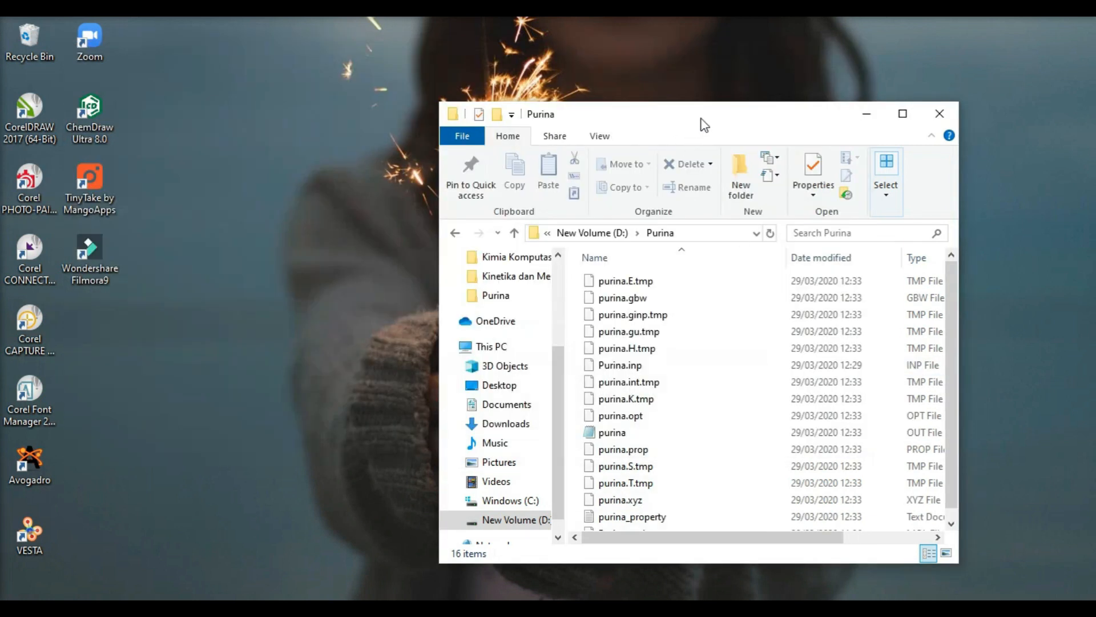
drag(702, 125, 592, 103)
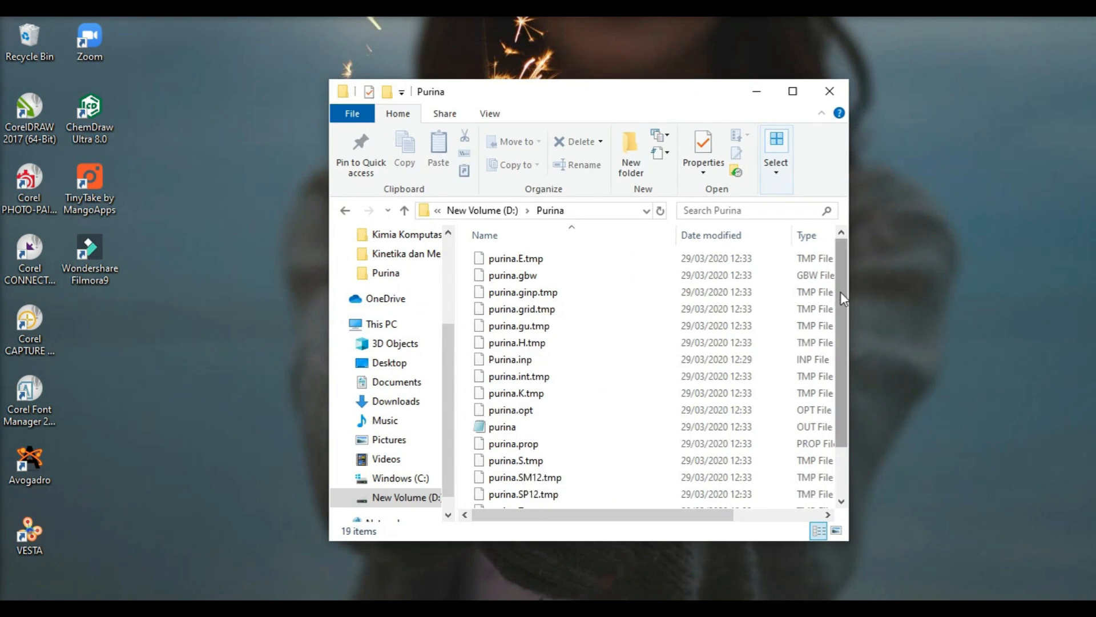
mouse_move(845, 300)
mouse_down()
mouse_move(844, 367)
mouse_move(844, 298)
mouse_up()
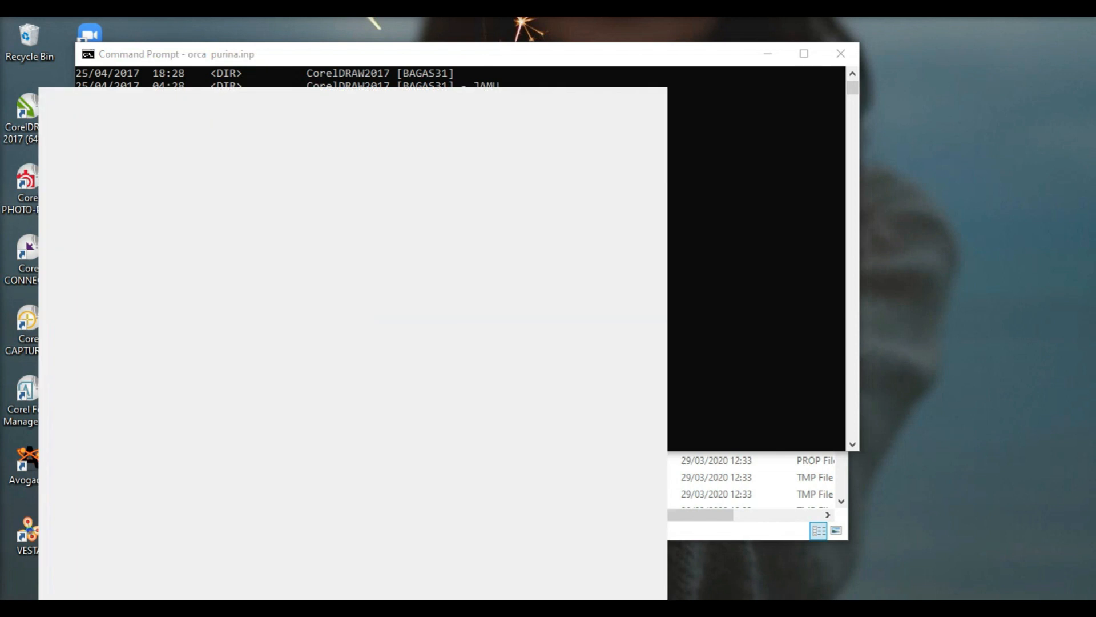
Open Task Manager and look through the running processes' CPU and memory use during the Orca calculation.
text(ta)
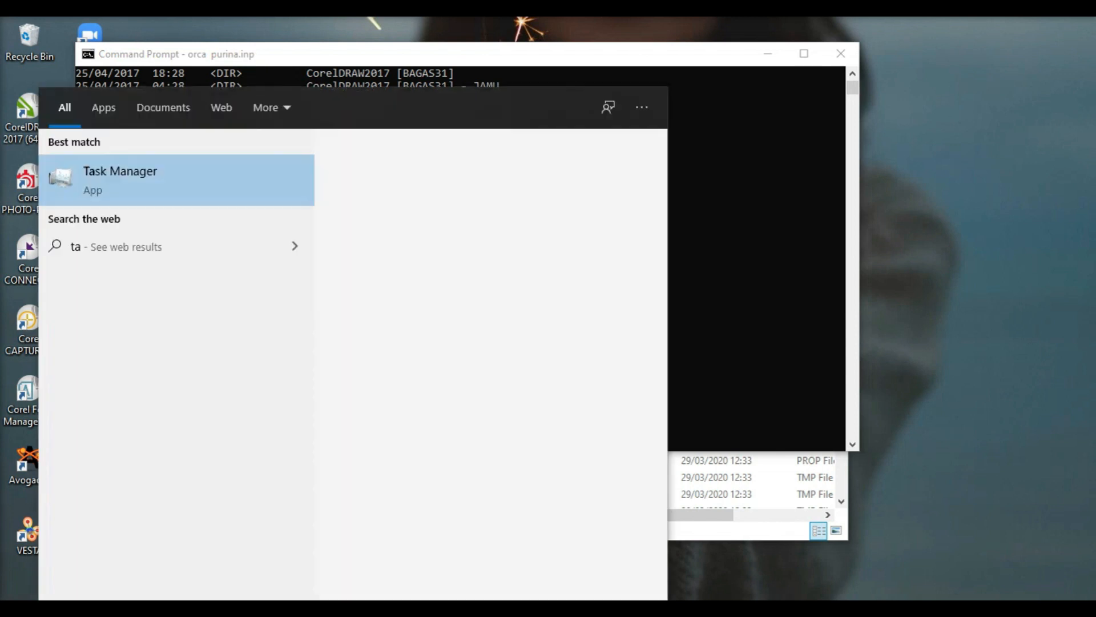
text(sk manage)
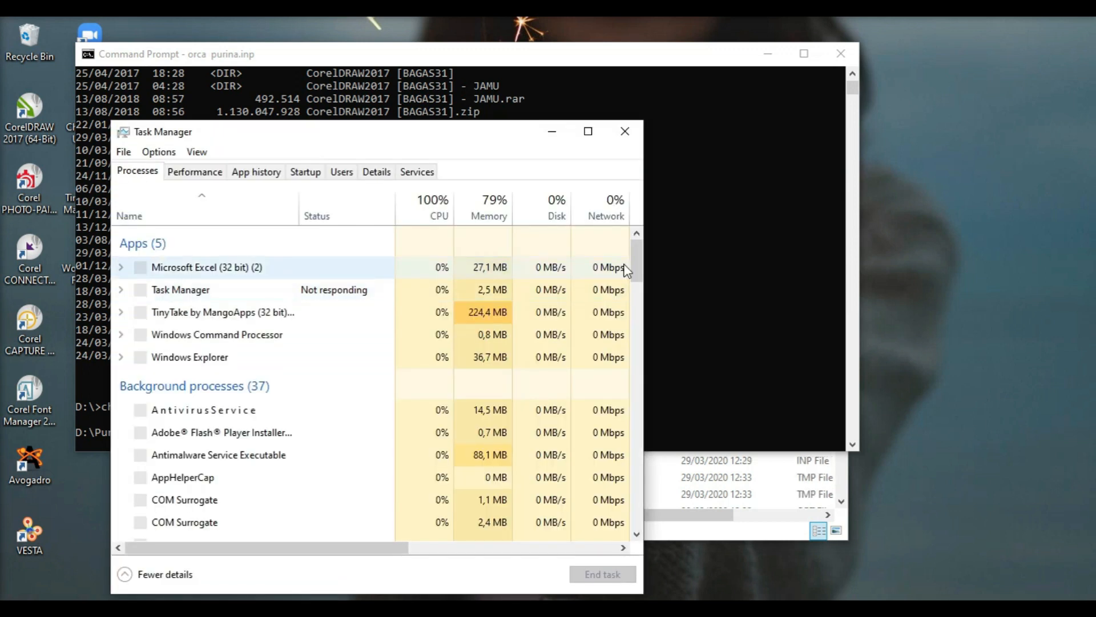
drag(636, 264, 634, 408)
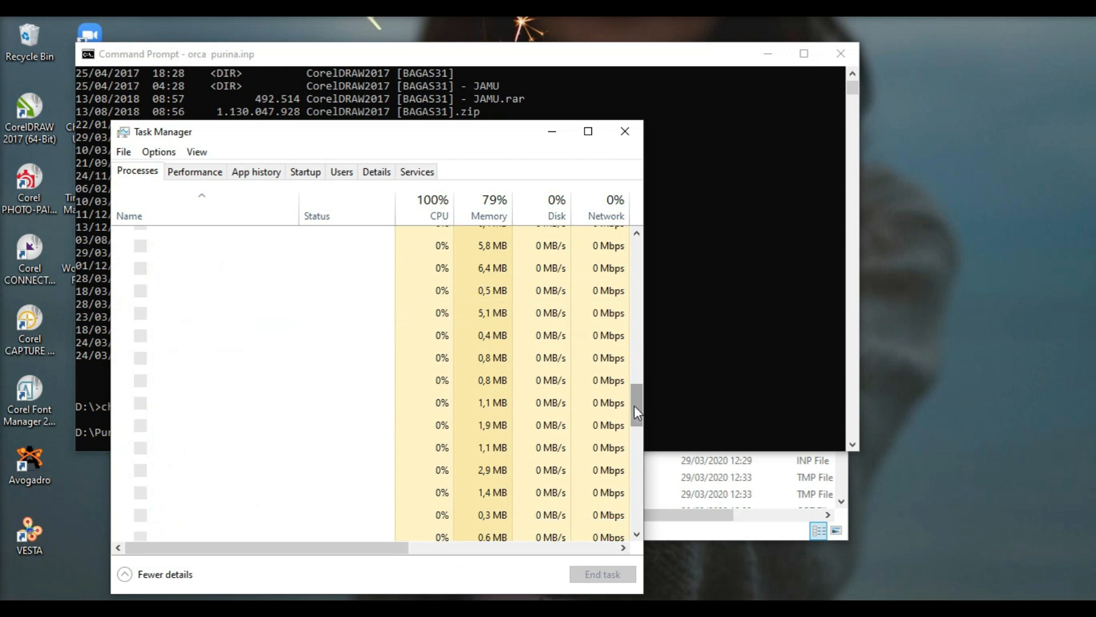
drag(638, 411, 645, 331)
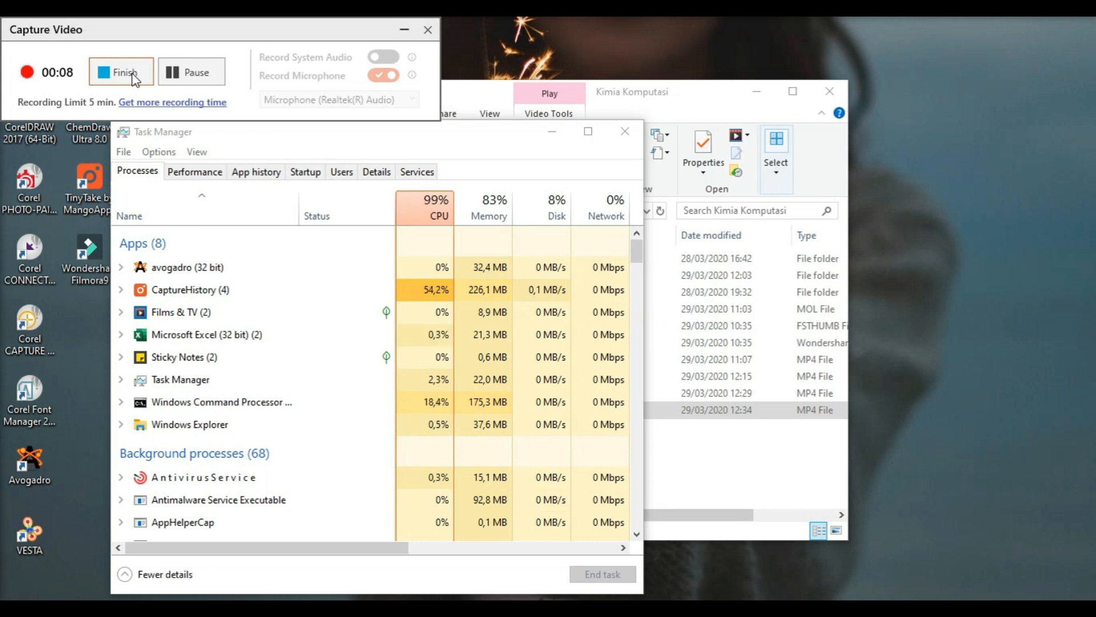
Reposition Task Manager, check the processes at the end of its list, and minimise it.
drag(454, 133, 345, 139)
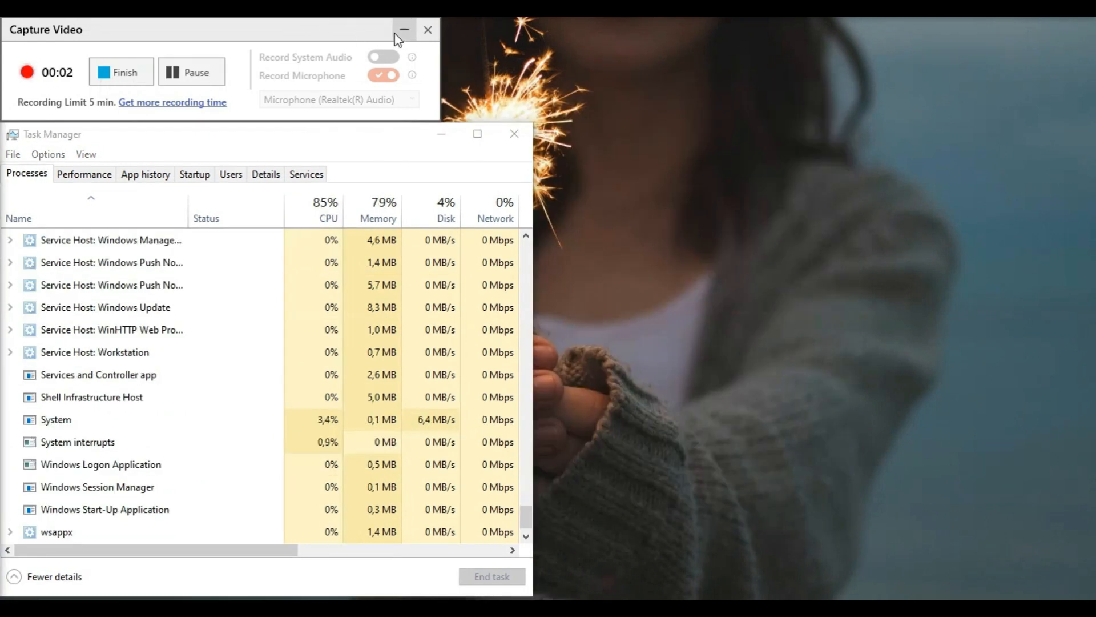
click(397, 33)
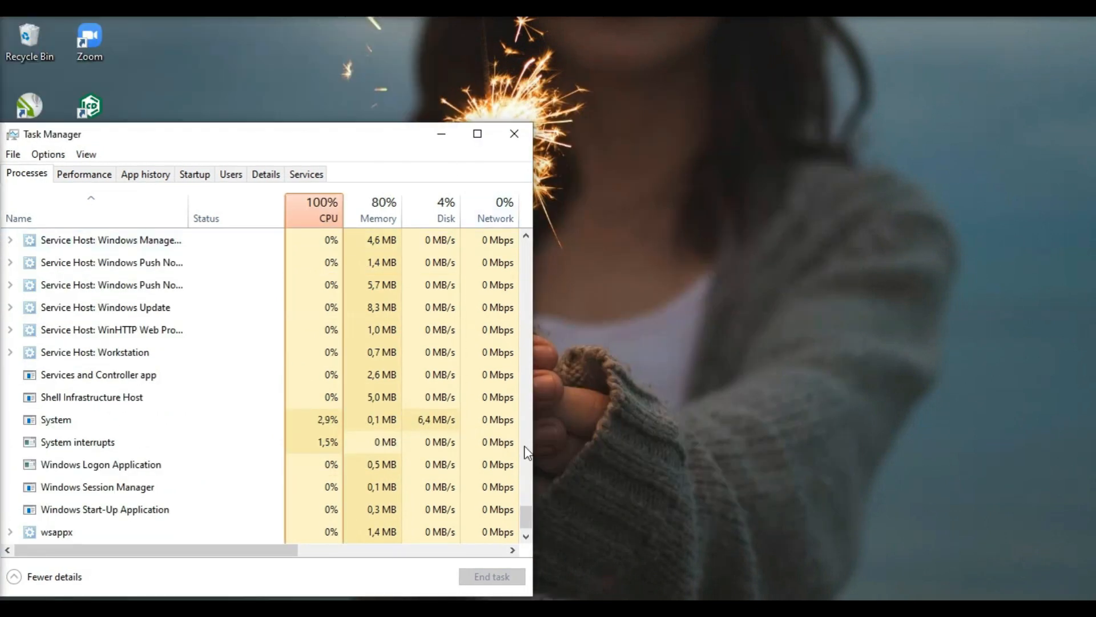
drag(528, 509, 523, 534)
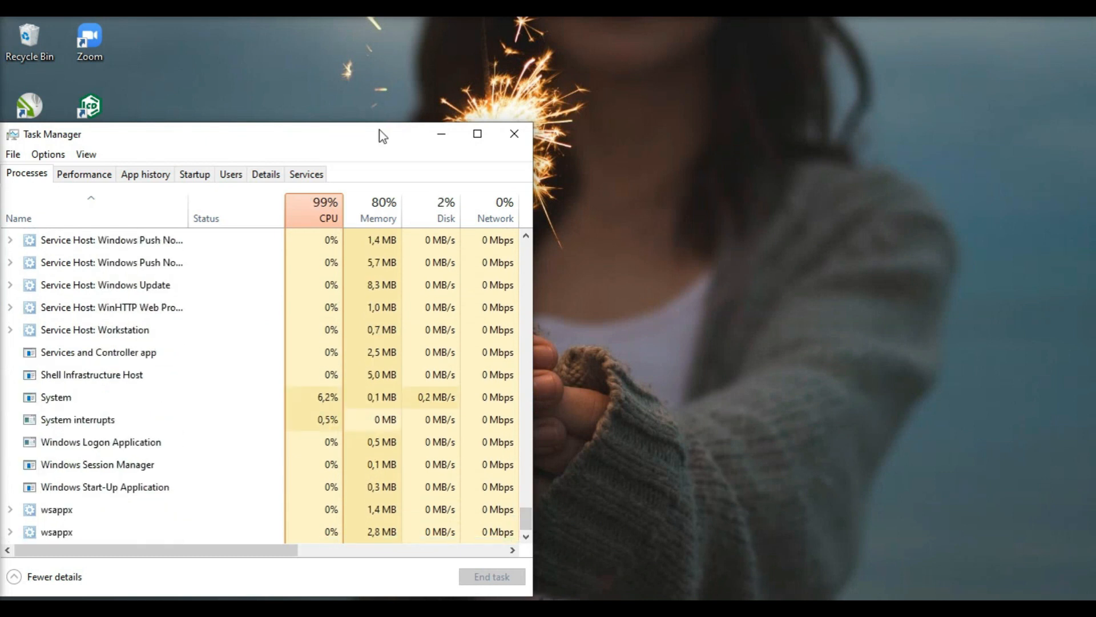
drag(382, 136, 433, 80)
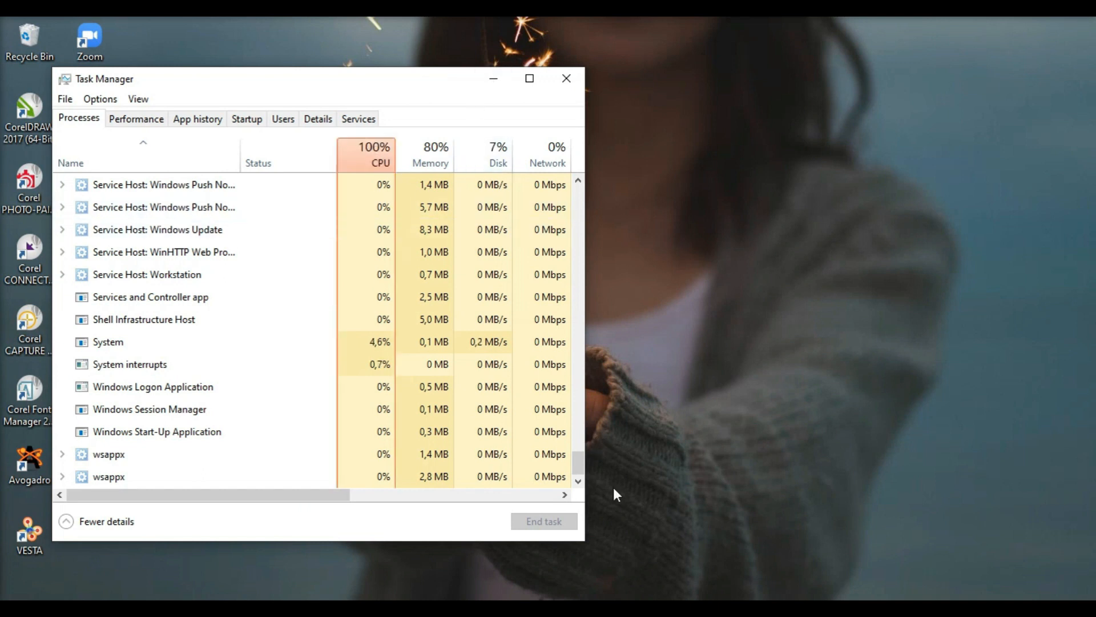
click(494, 79)
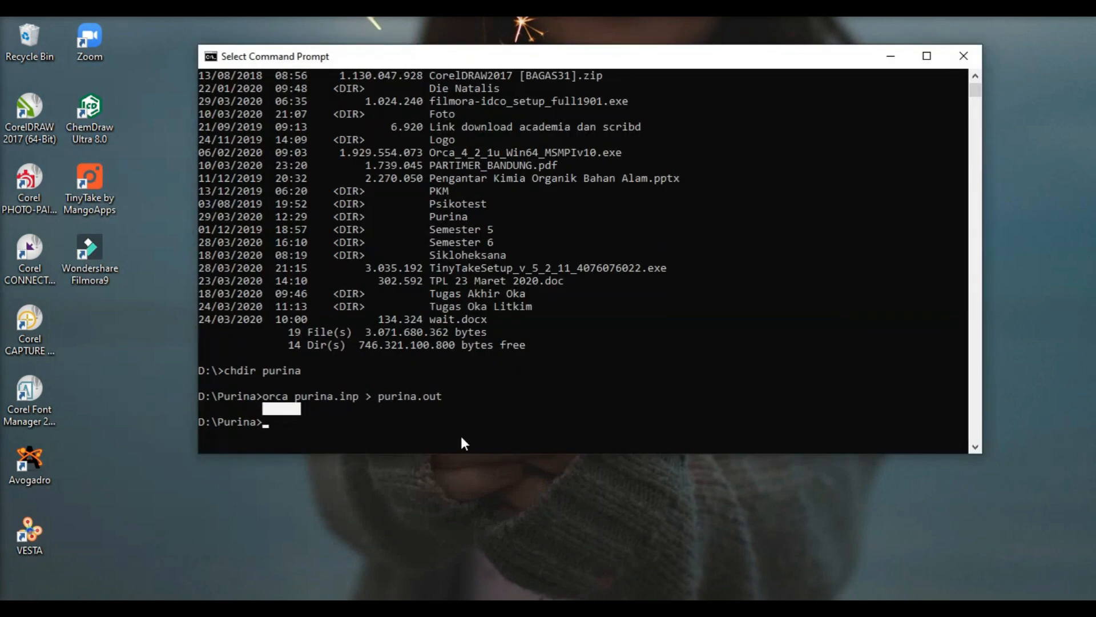
Check the Orca run in Command Prompt, minimise it, and reopen the Purina folder from the D: drive.
click(336, 422)
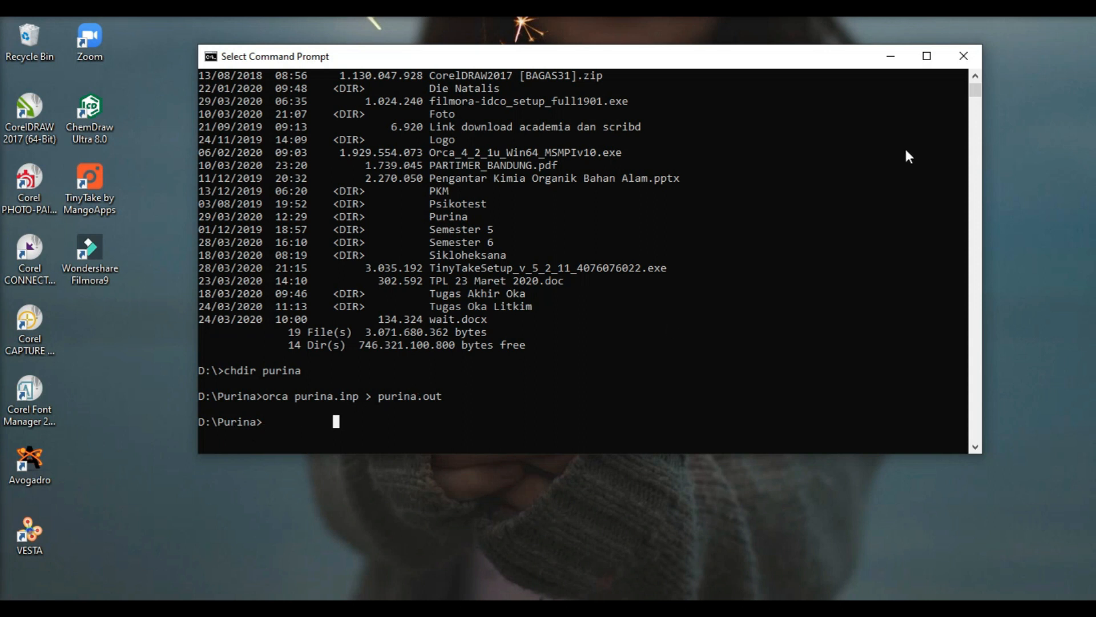
click(892, 55)
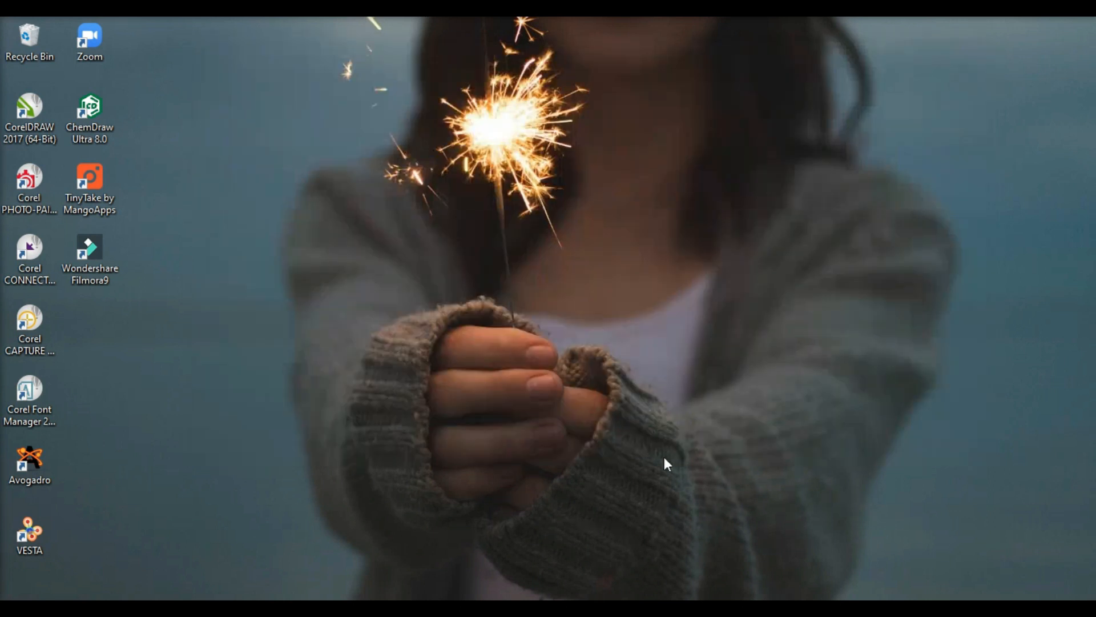
key(alt+Tab)
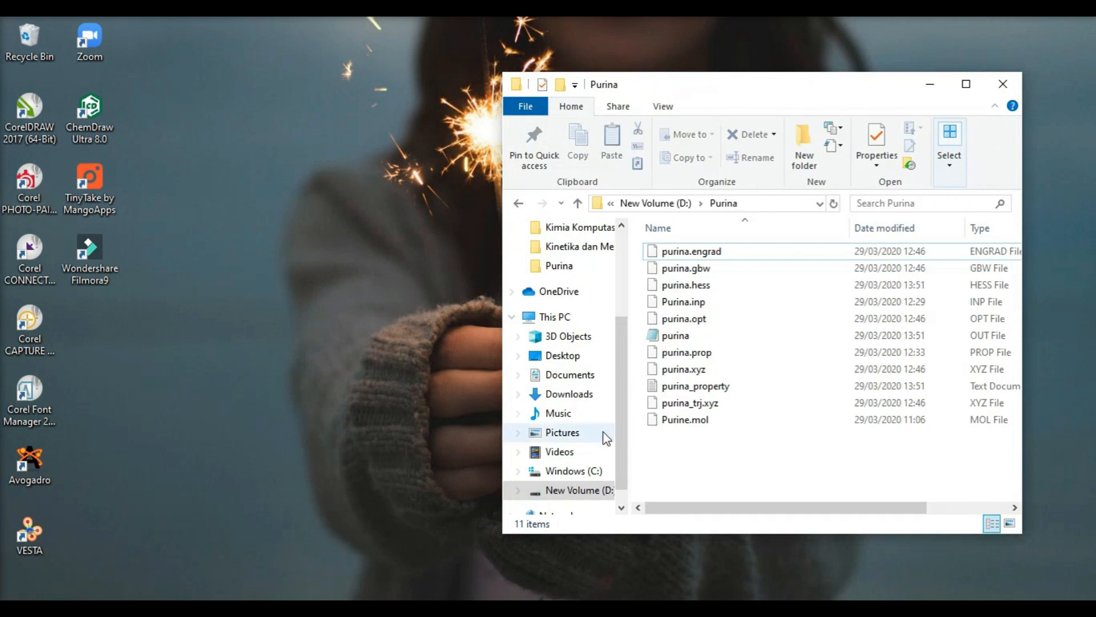
click(518, 204)
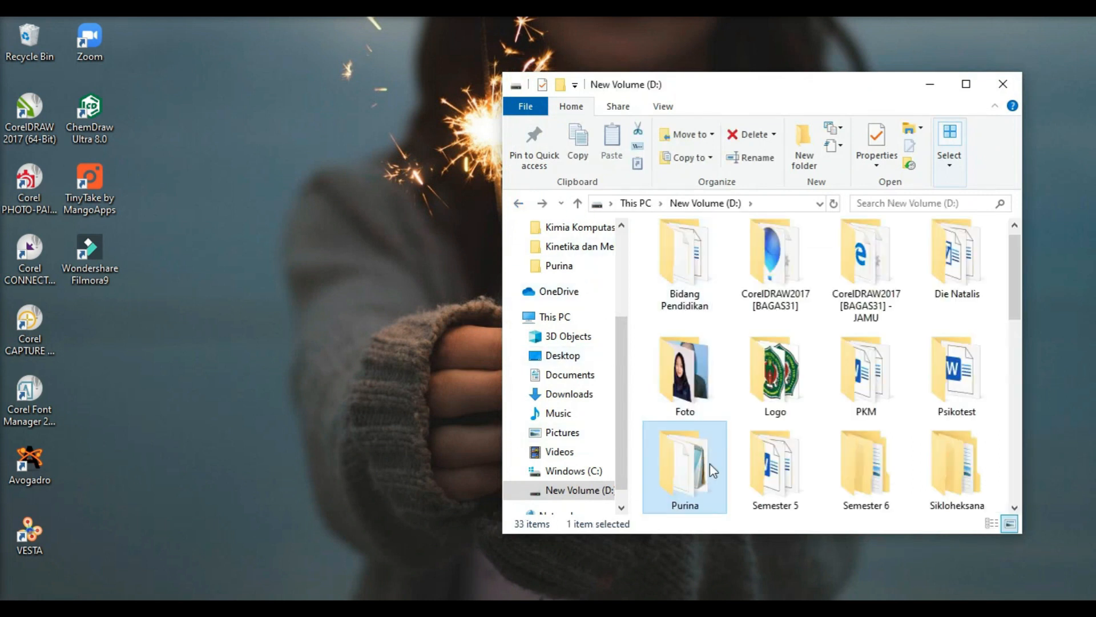
double_click(713, 470)
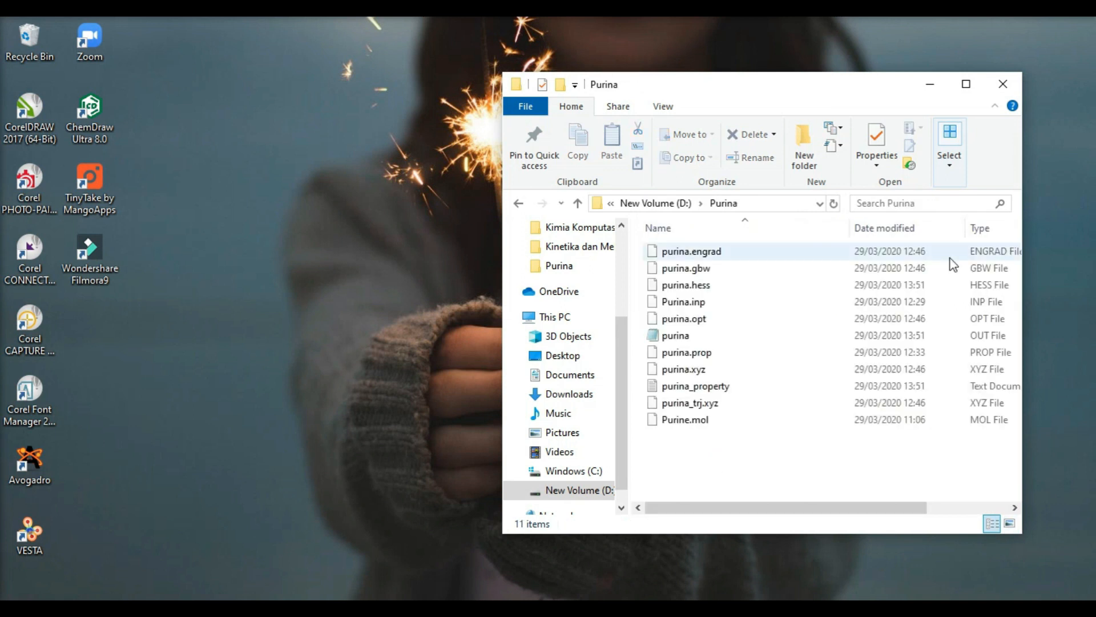
Open the purina OUT file from the Purina folder in Notepad and read through the Orca output.
drag(799, 507, 809, 507)
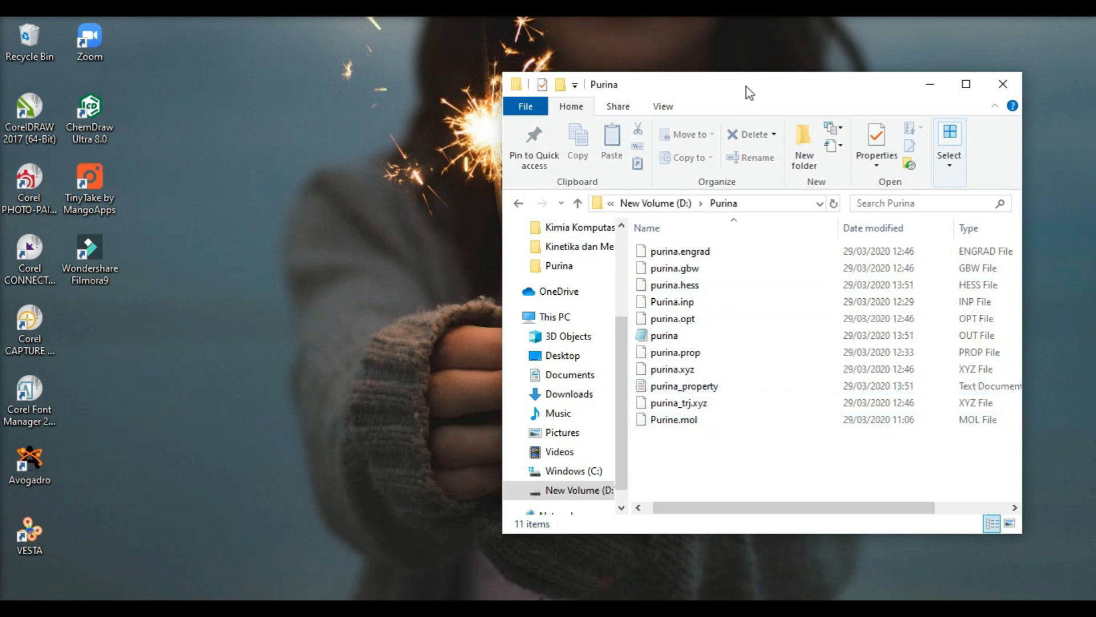
drag(746, 85, 647, 75)
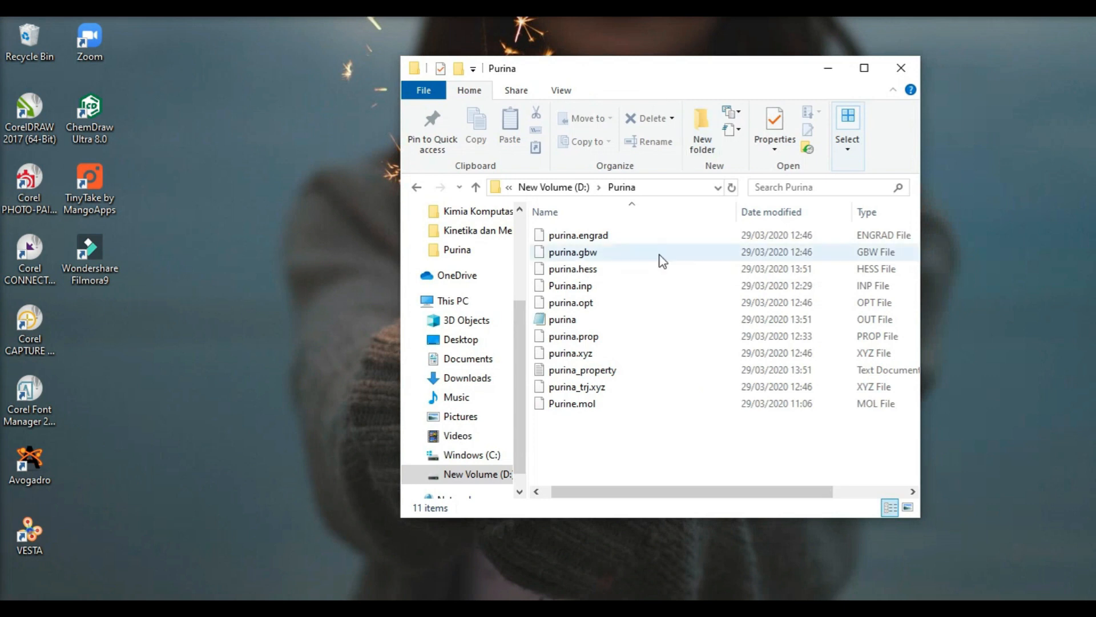
click(608, 321)
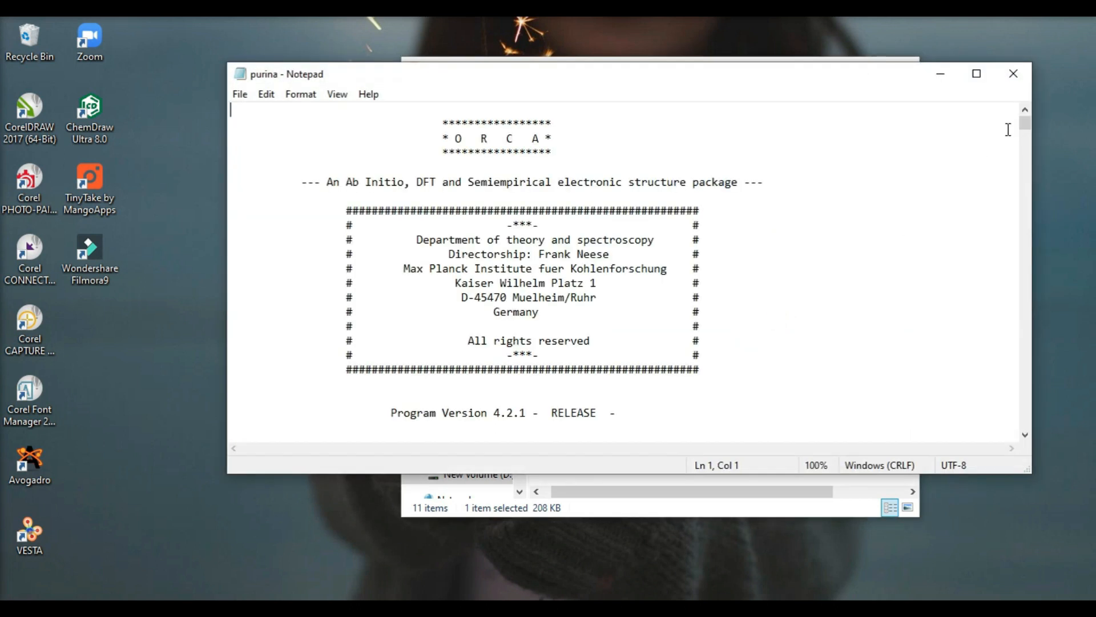
drag(1027, 123, 1021, 432)
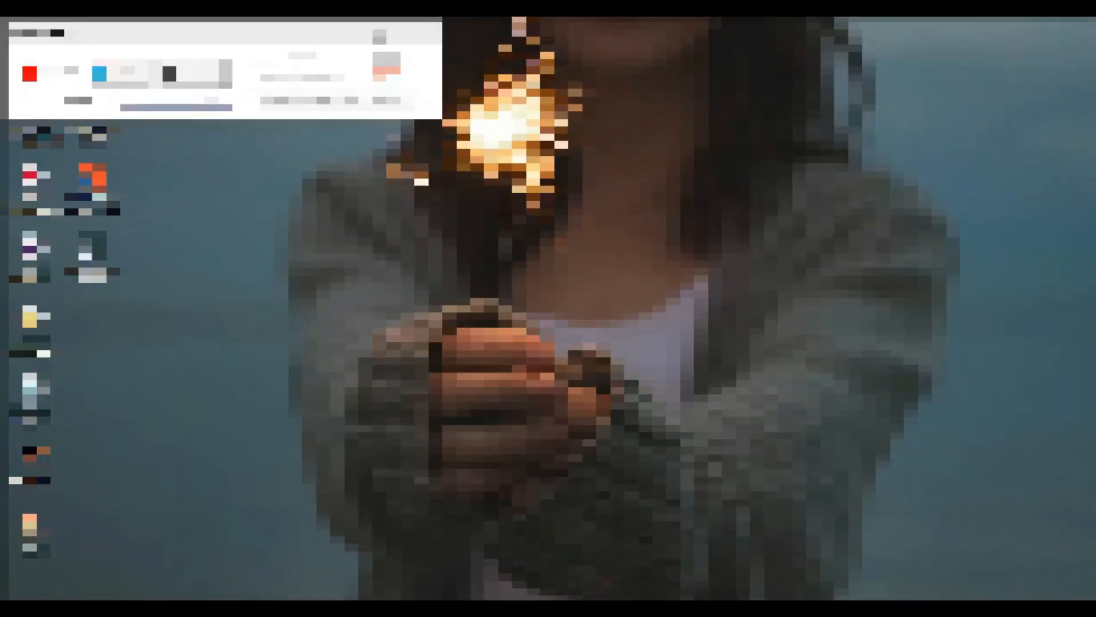
Open the Purina folder from the D: drive in File Explorer and move its window aside for Avogadro.
click(398, 30)
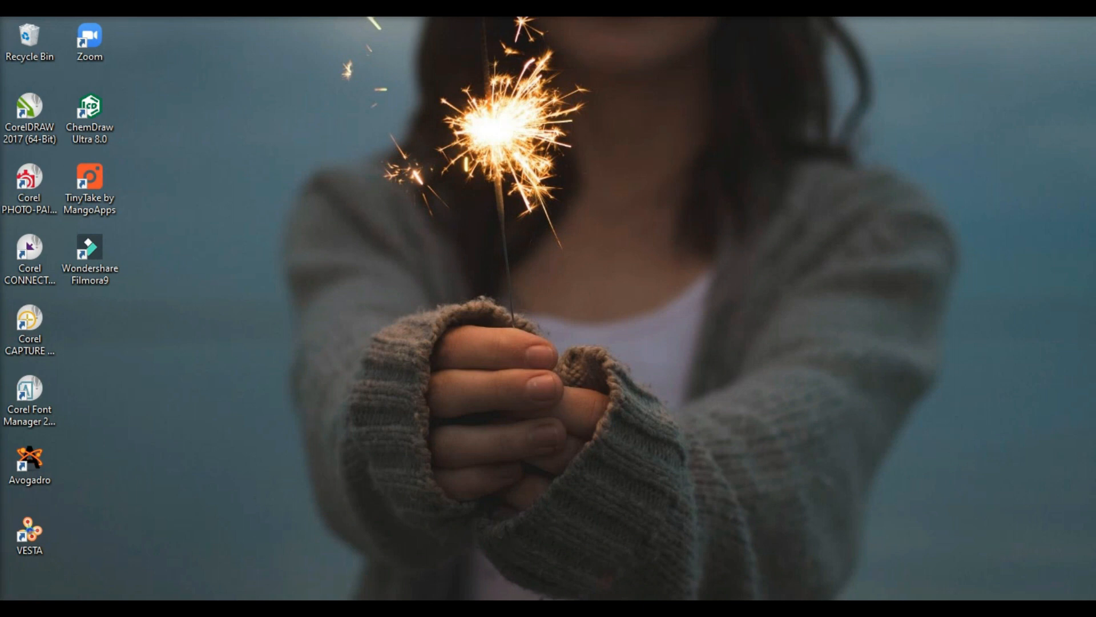
click(377, 610)
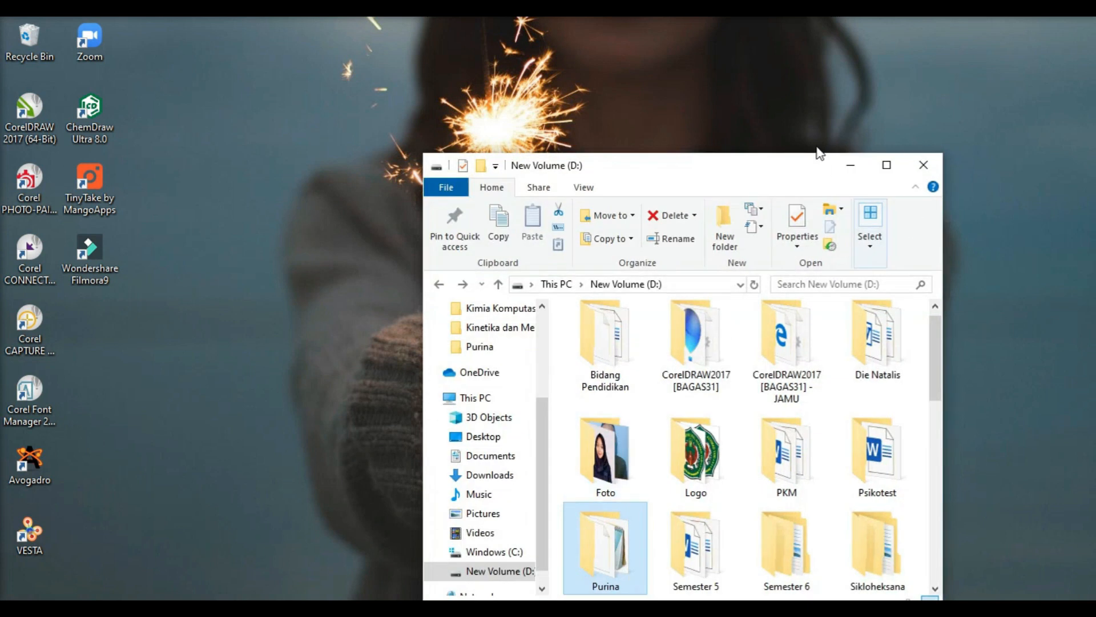
drag(813, 170, 810, 91)
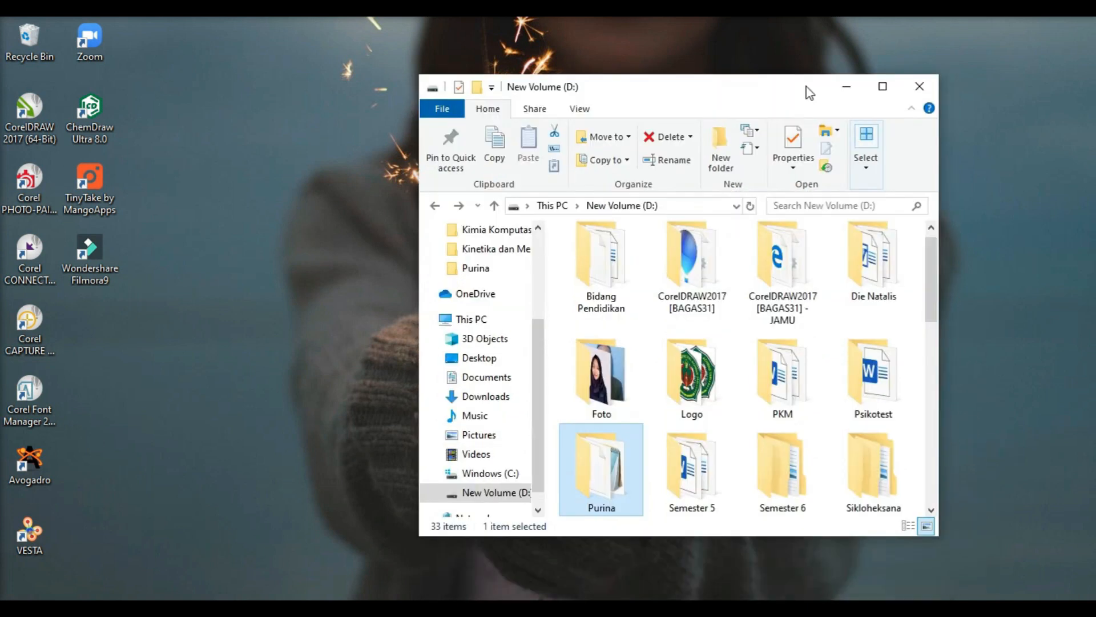
double_click(621, 457)
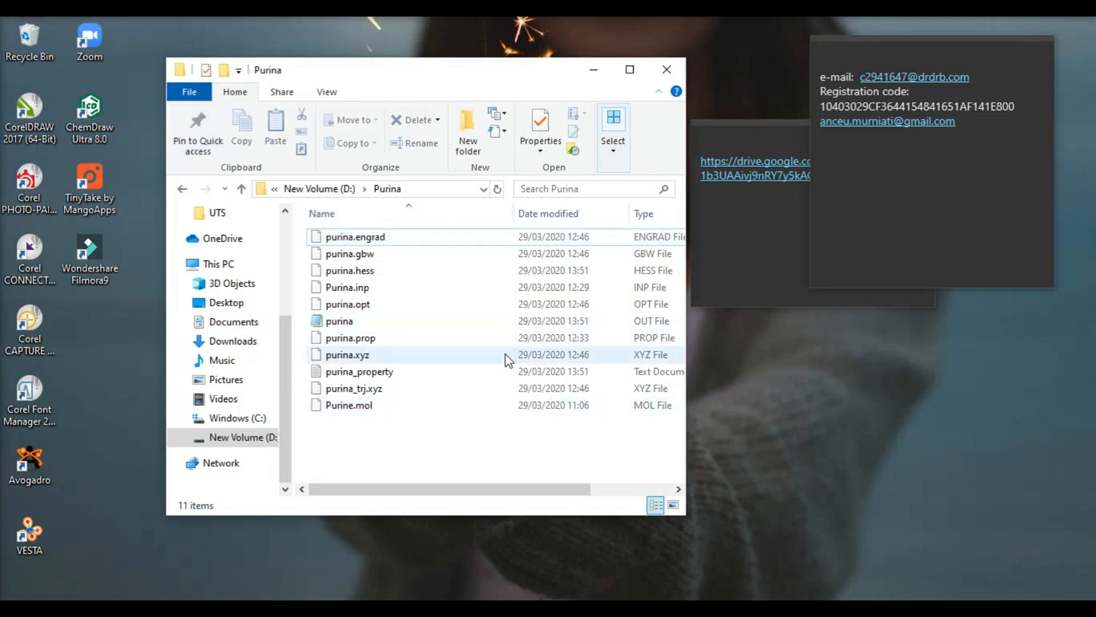
drag(418, 74, 280, 74)
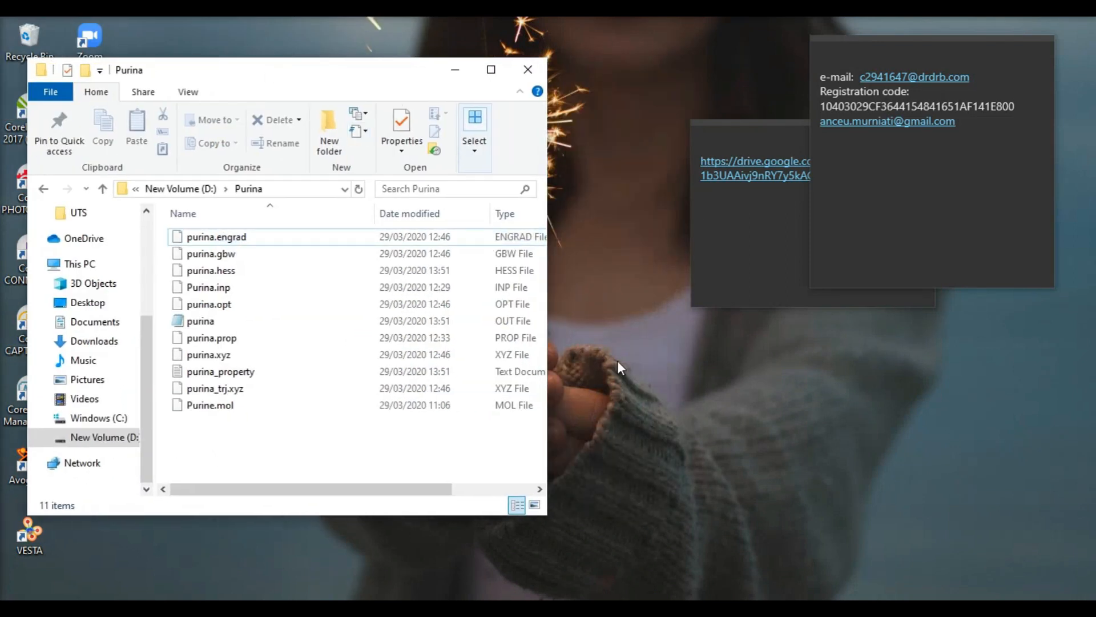
Switch to Avogadro and load purina.xyz into it from the Purina folder.
click(647, 606)
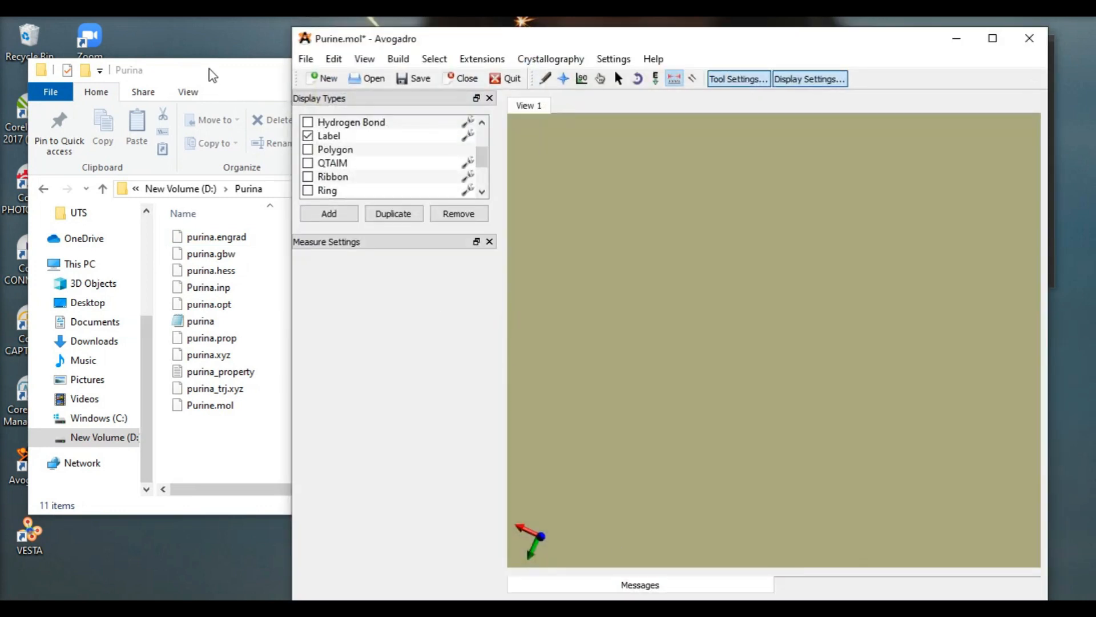
click(211, 75)
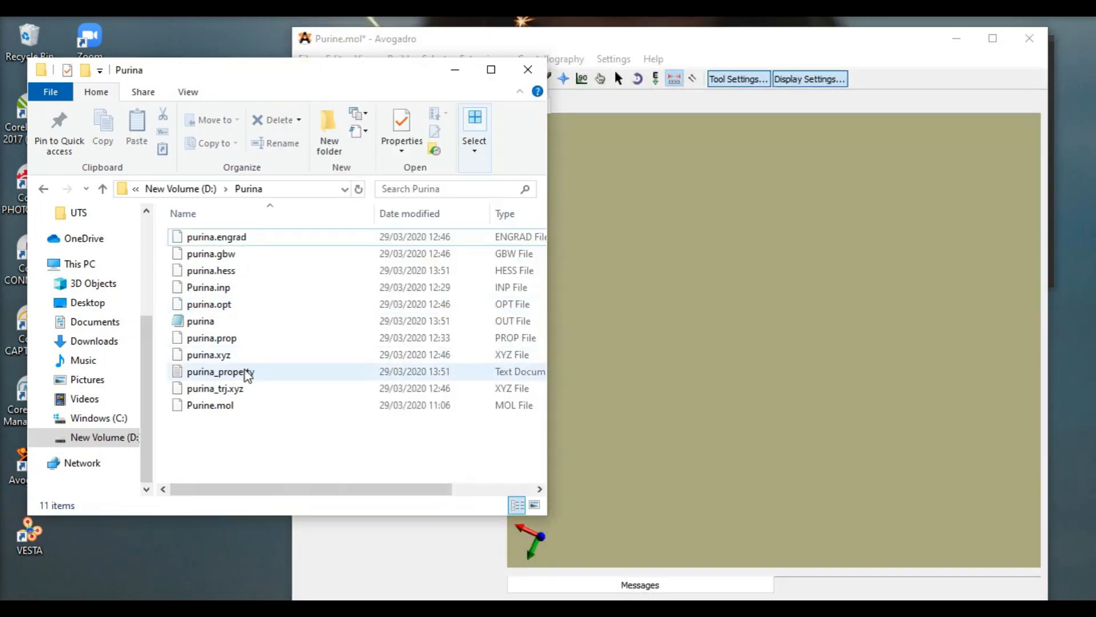
click(237, 358)
drag(223, 360, 769, 370)
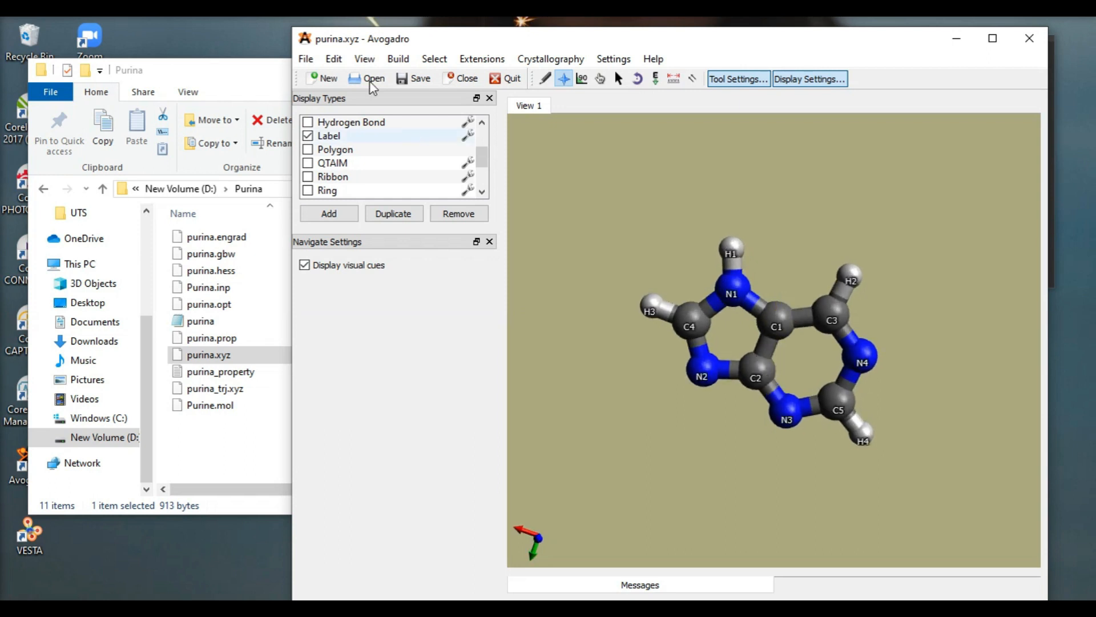
Show the bond properties table for the purine molecule and move its window clear of the display settings.
click(364, 59)
mouse_move(475, 374)
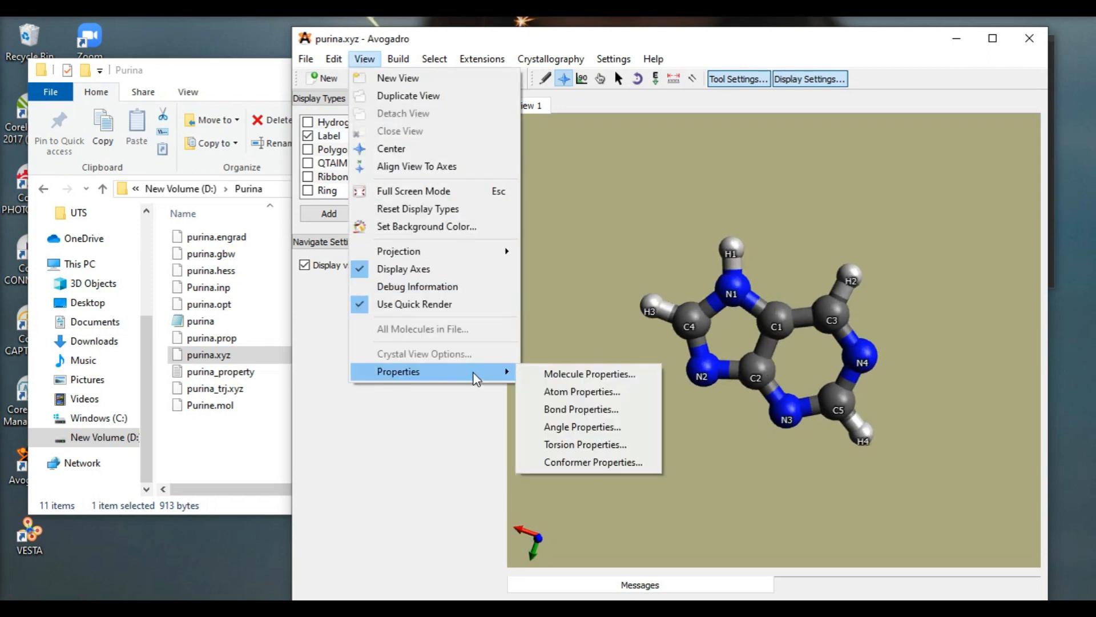
click(581, 408)
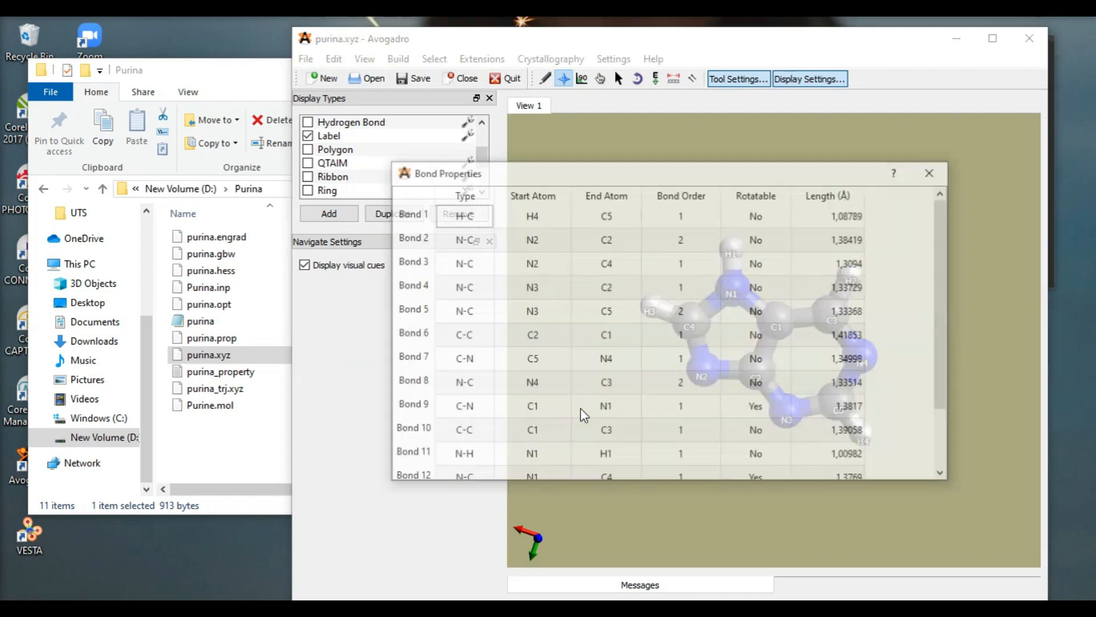
drag(701, 177, 766, 163)
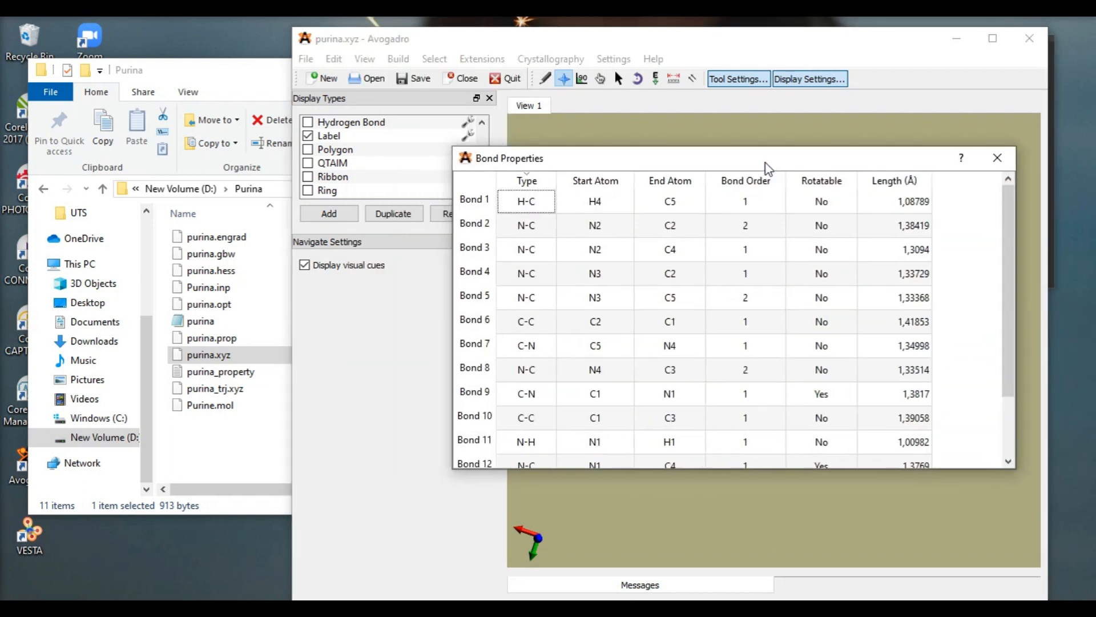
mouse_move(1001, 220)
mouse_down()
mouse_move(992, 313)
mouse_move(999, 209)
mouse_up()
Switch to the Book1 workbook in Excel, restore it to a smaller window, and place it beside the bond properties table.
click(571, 609)
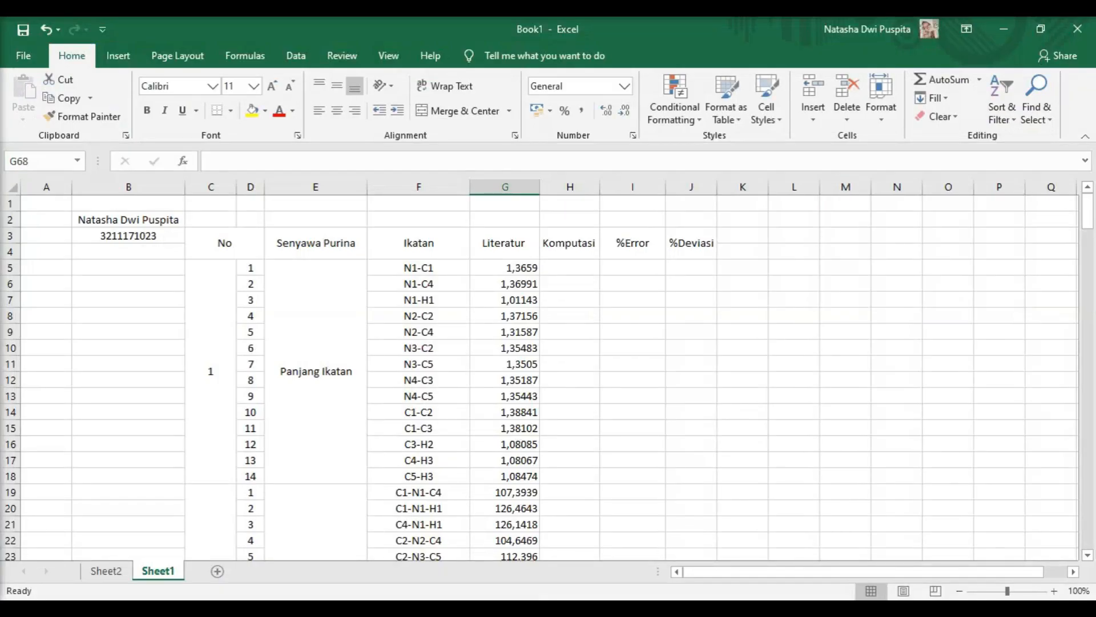
click(1047, 29)
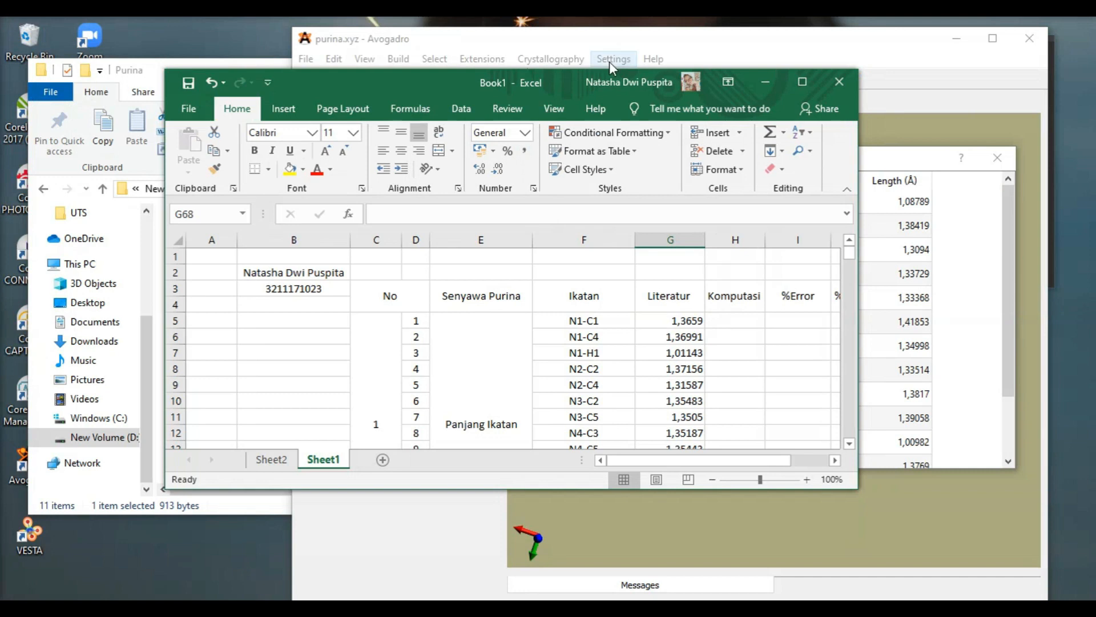
drag(567, 73, 149, 77)
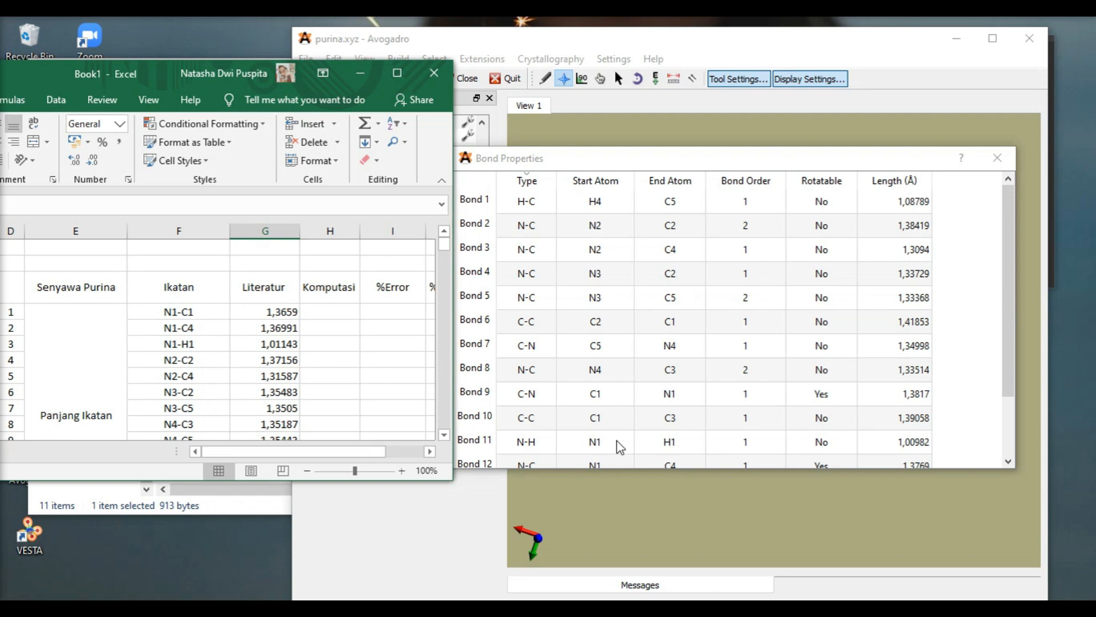
Read the bond lengths down to Bond 14 in Avogadro's bond table and return to the top of Sheet1 in Excel.
drag(1012, 255, 1006, 312)
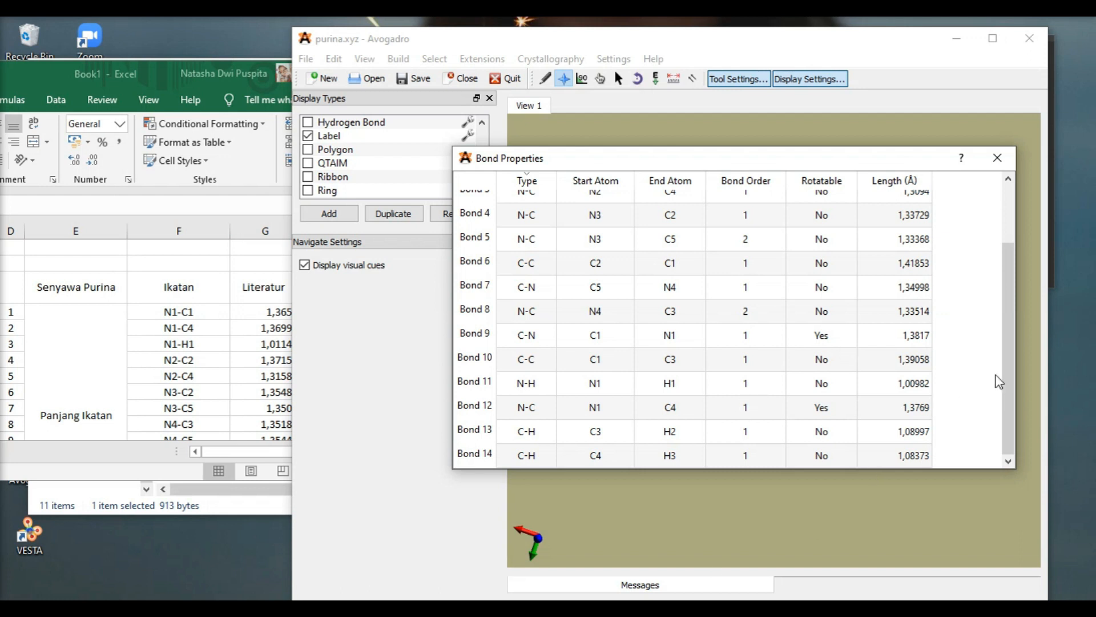
drag(1015, 367, 952, 455)
key(alt+Tab)
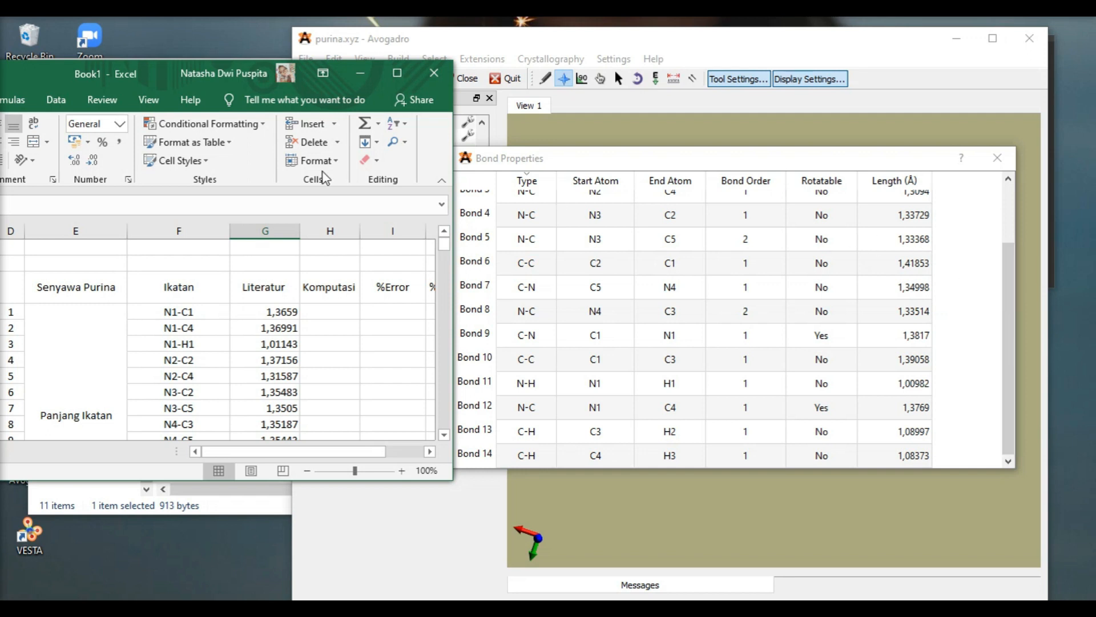
drag(155, 68, 284, 79)
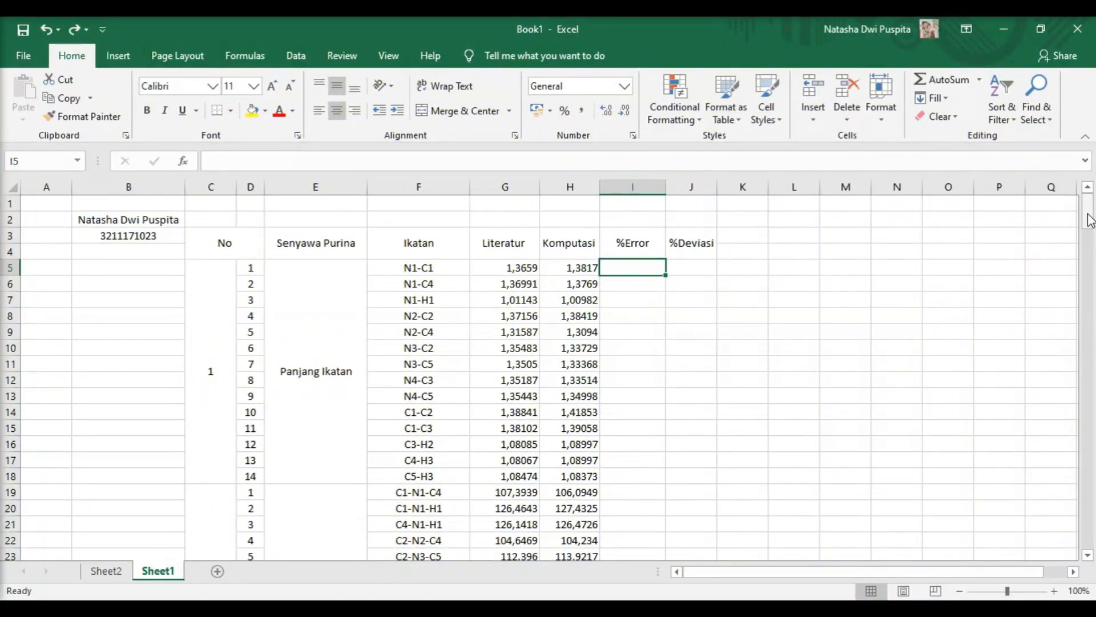
drag(1090, 220, 1090, 188)
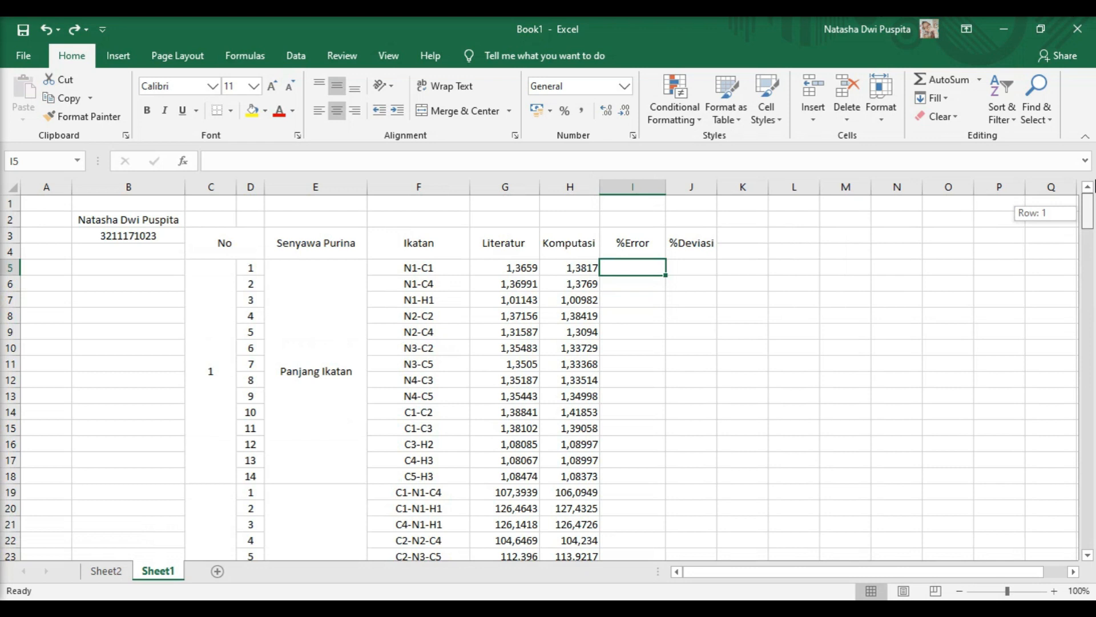
mouse_move(1092, 216)
mouse_down()
mouse_move(1090, 245)
mouse_move(1085, 208)
mouse_up()
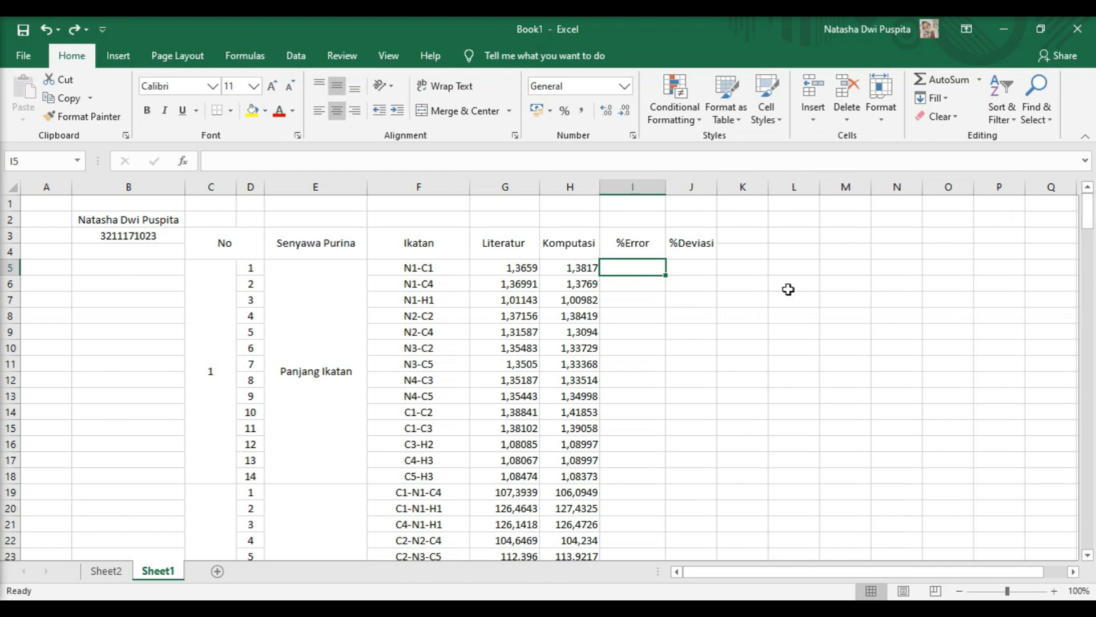
Enter the formula =(G5-H5)/G5*100 in cell I5 for the %Error of the N1-C1 bond.
click(638, 295)
click(636, 270)
click(341, 164)
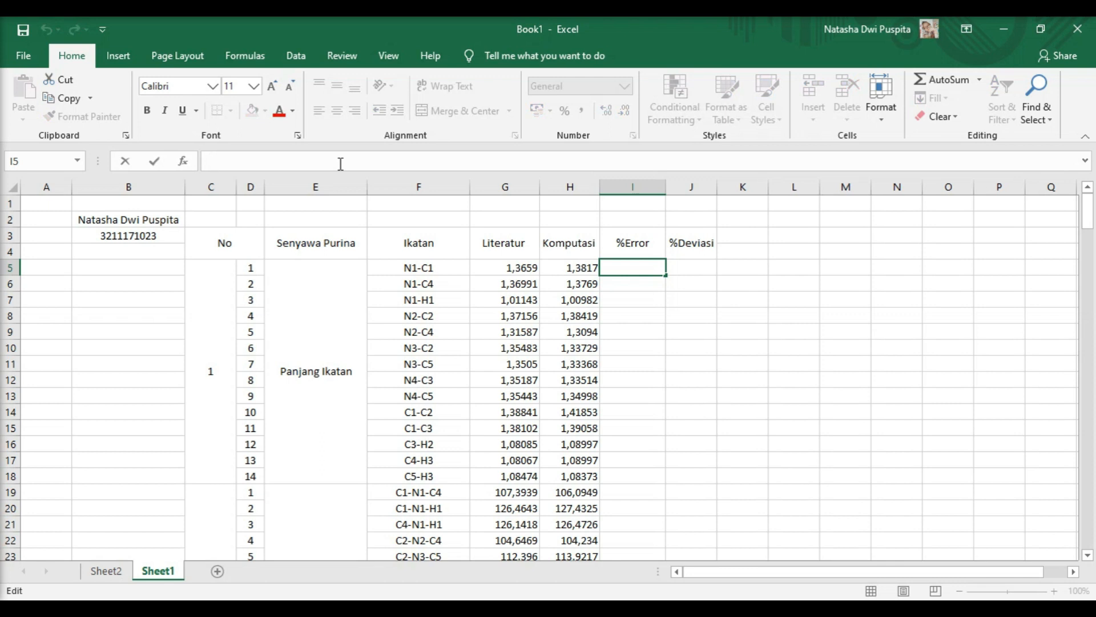
text(=)
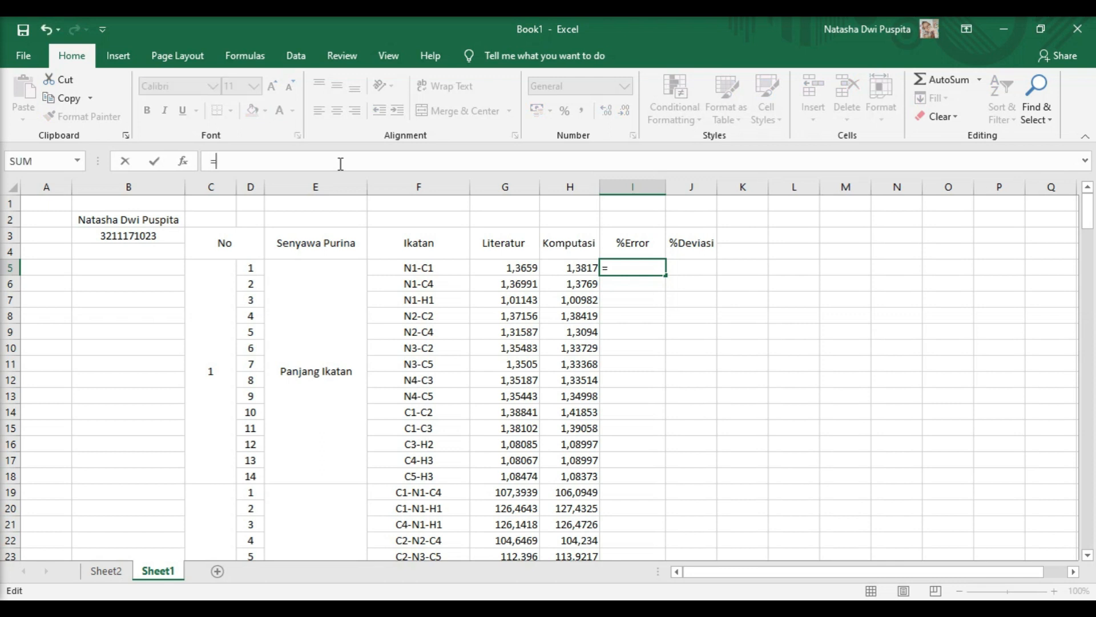
click(526, 268)
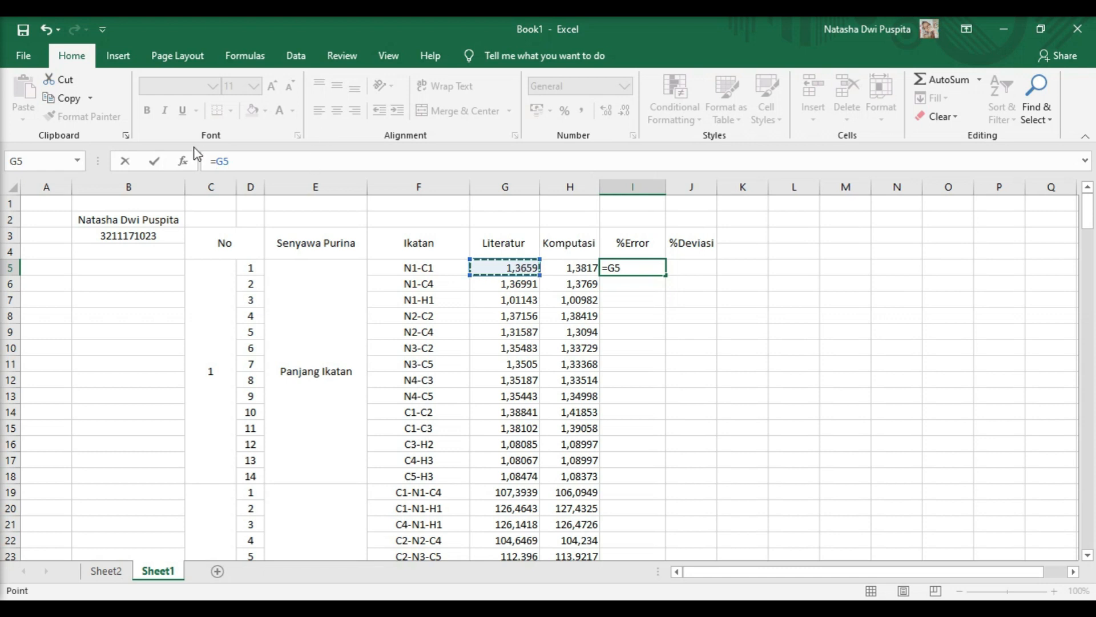
click(219, 157)
text(()
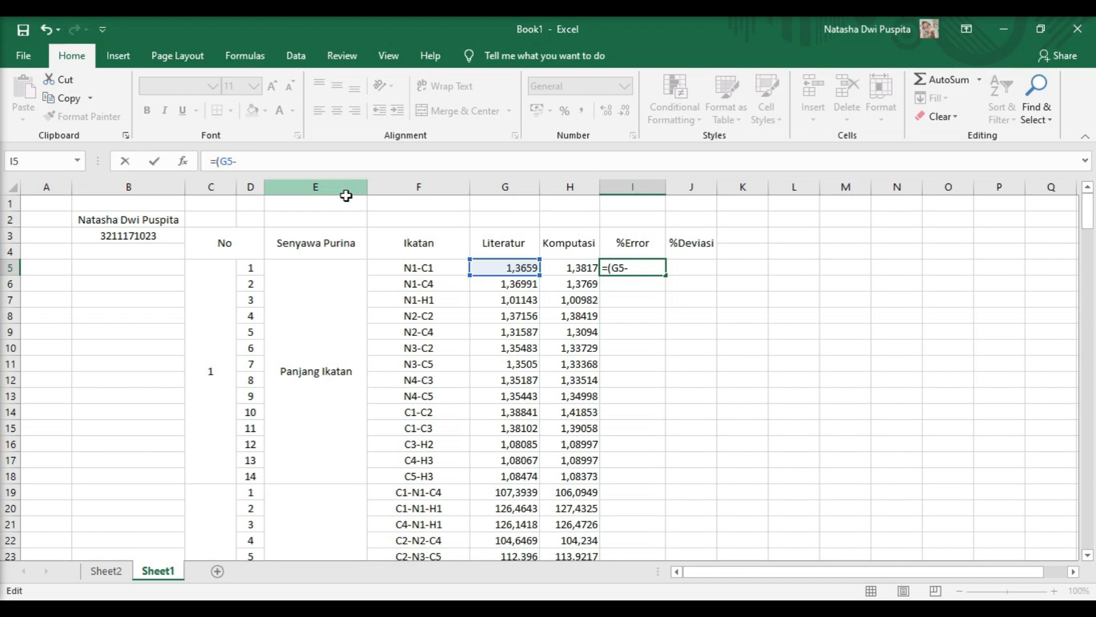
click(568, 275)
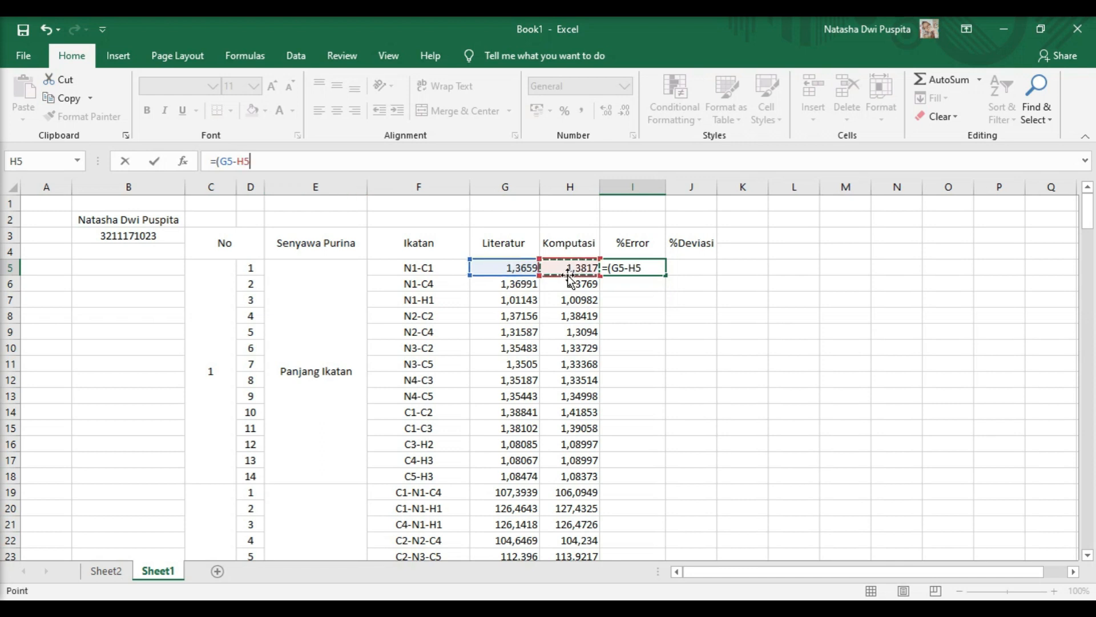
text())
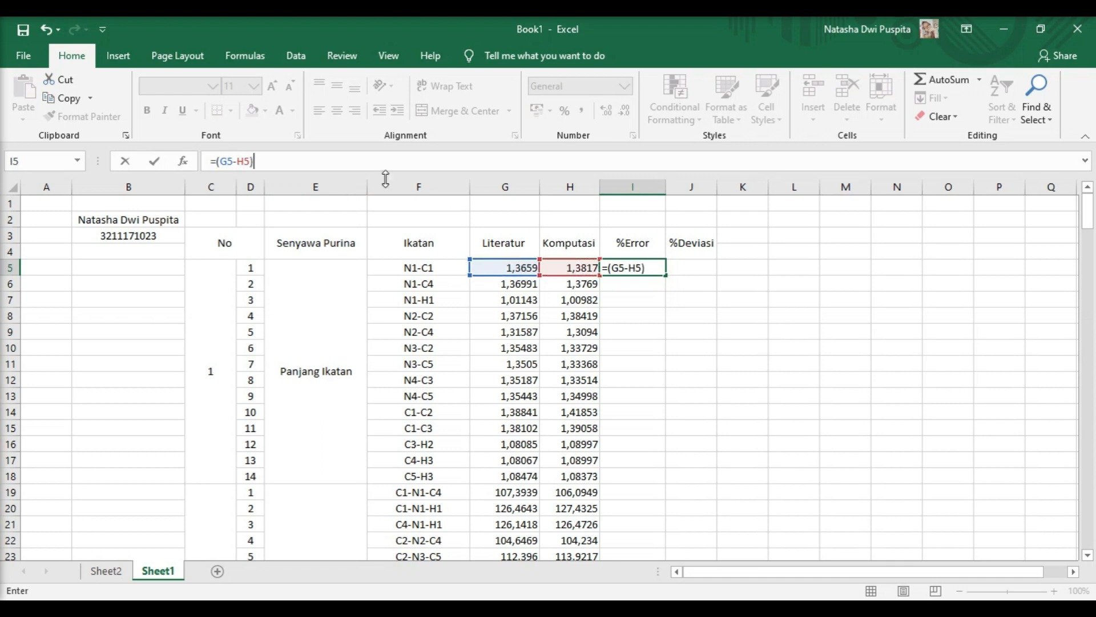
text(/G)
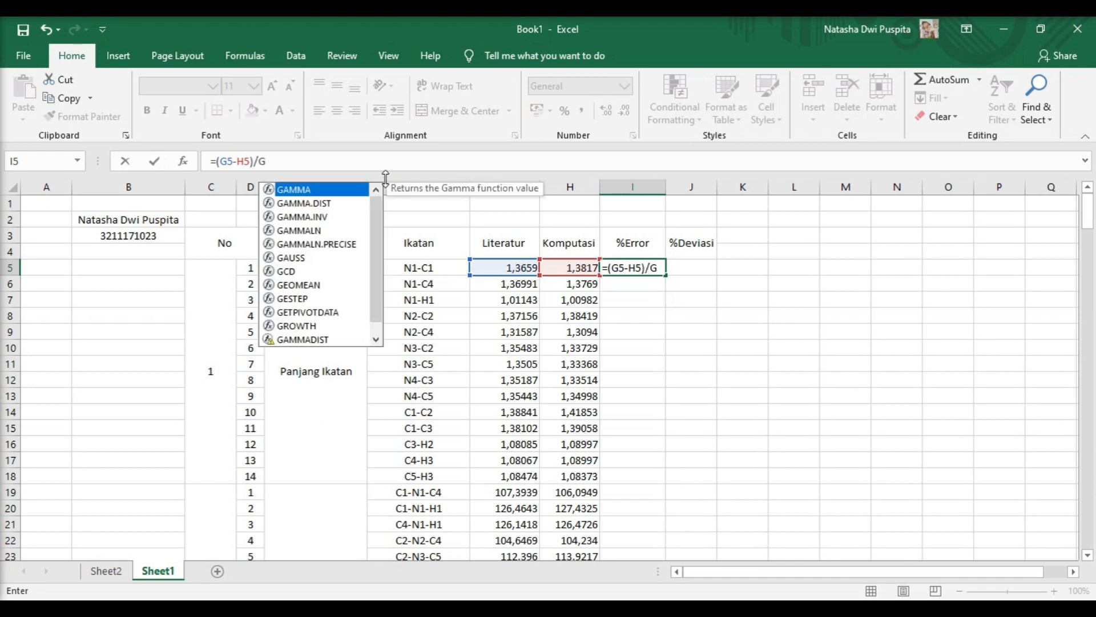
text(5*)
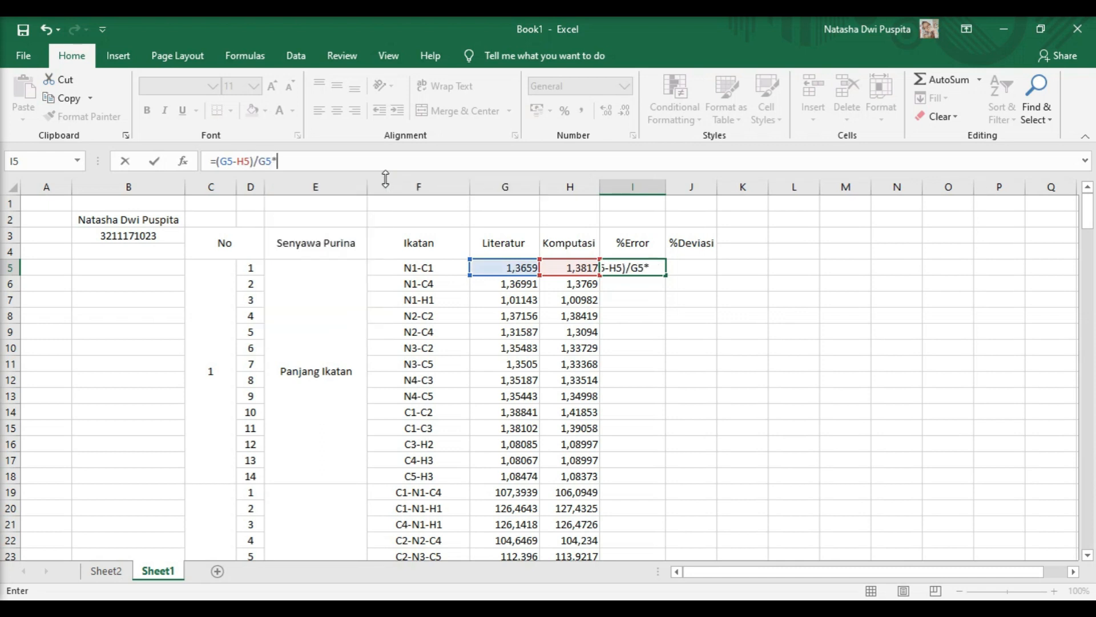
text(100)
key(Return)
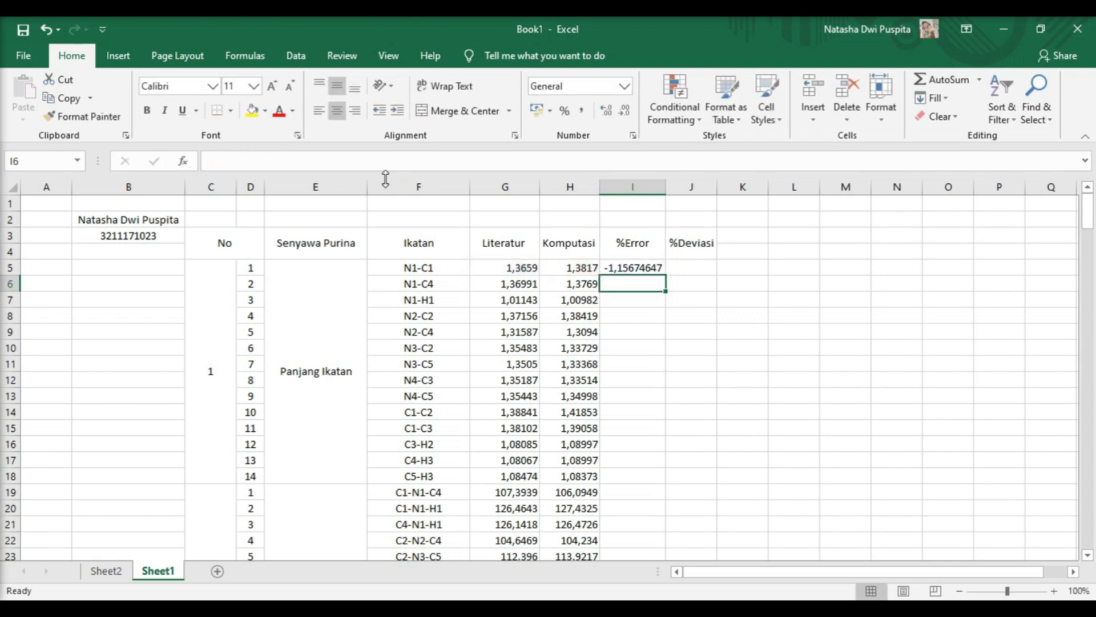
Fill the %Error formula from I5 down through I67 and return to the top of the sheet.
click(645, 267)
mouse_move(1090, 208)
mouse_down()
mouse_move(1088, 337)
mouse_move(1088, 200)
mouse_up()
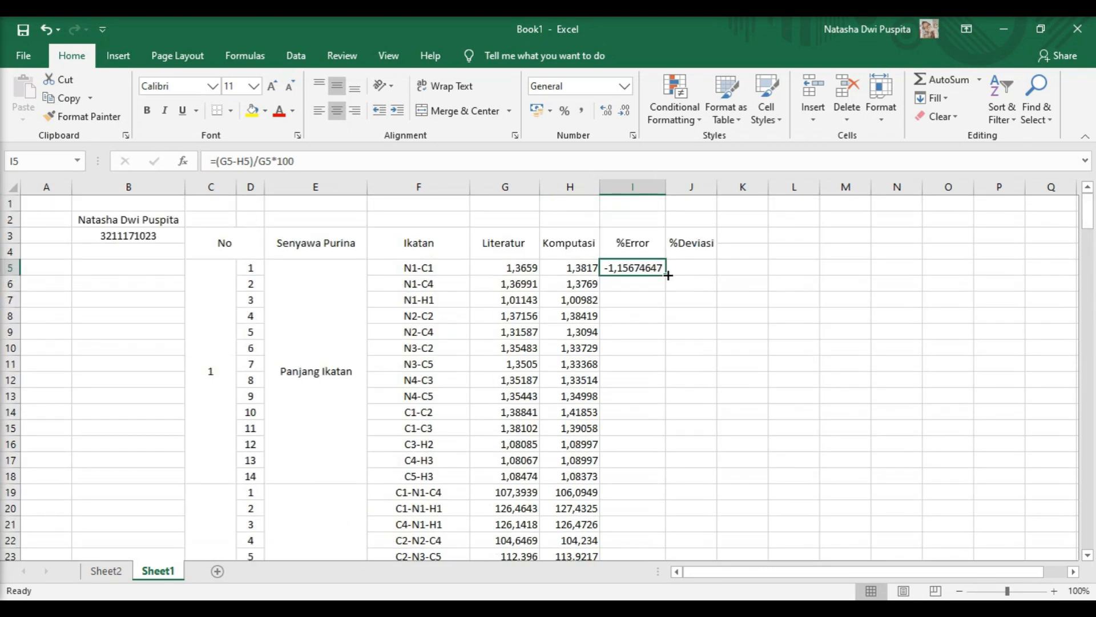
drag(666, 277, 651, 467)
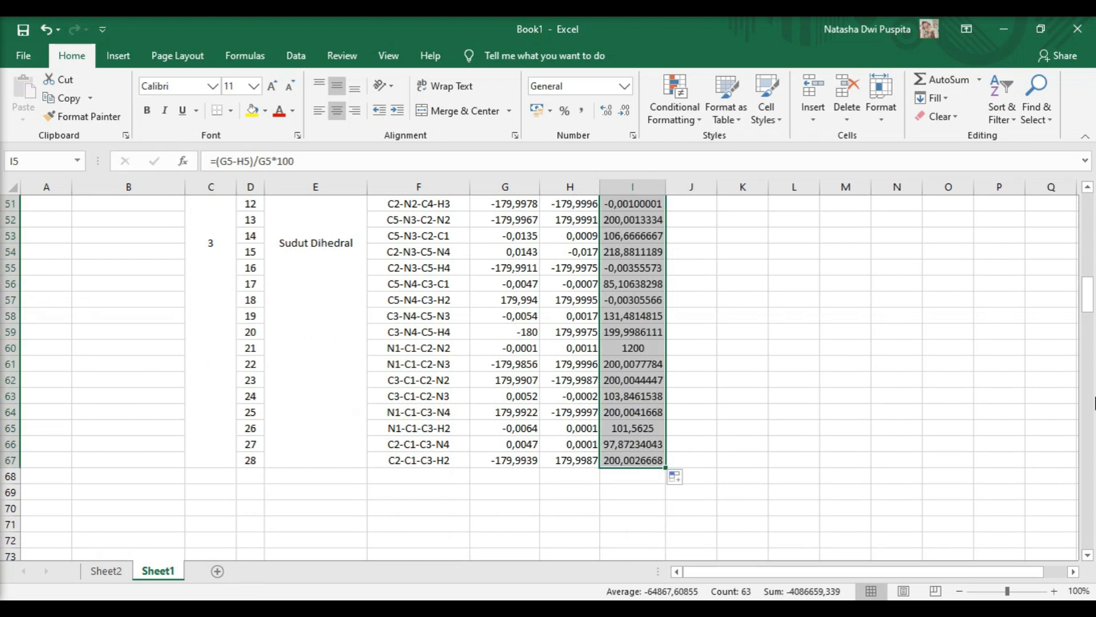
drag(1091, 298, 1090, 200)
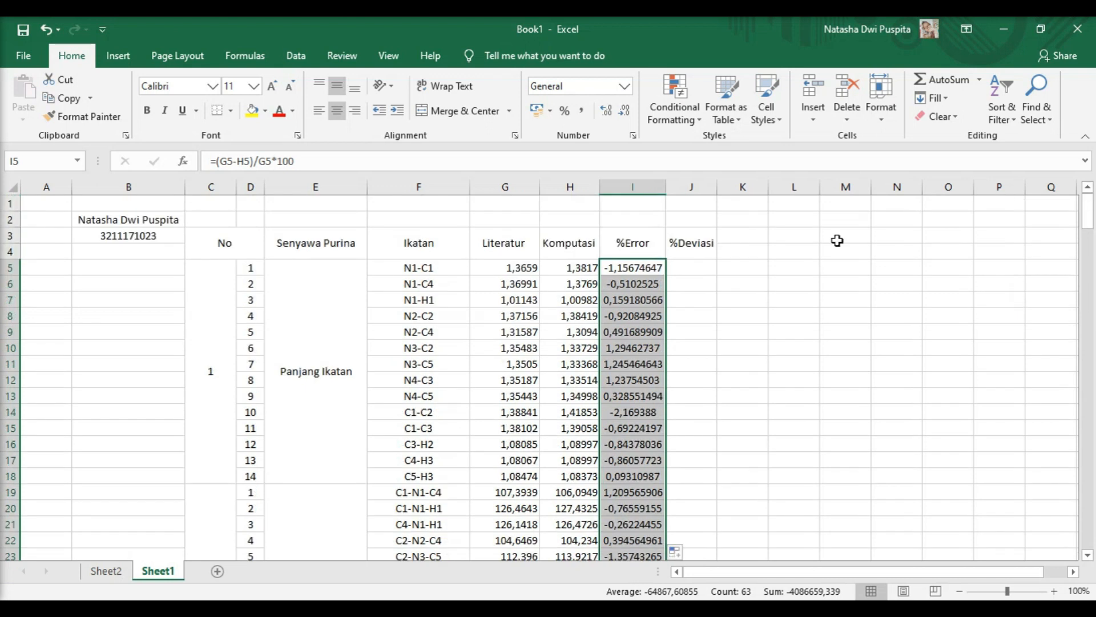
Enter a standard deviation formula, =STDEV(G5), in cell J5 of the %Deviasi column.
click(689, 265)
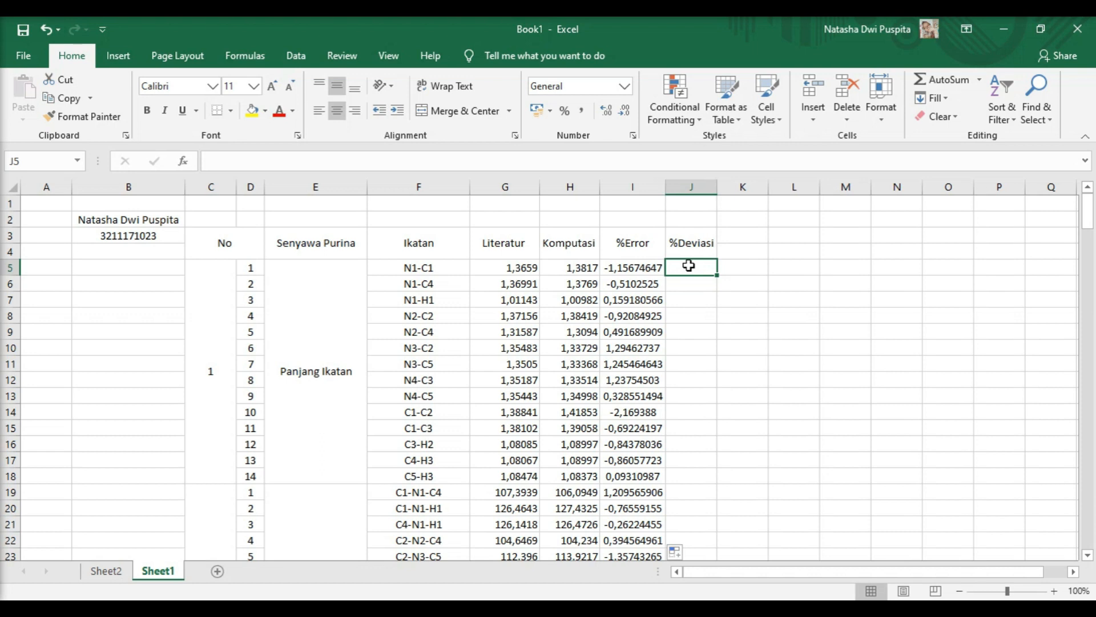
text(=)
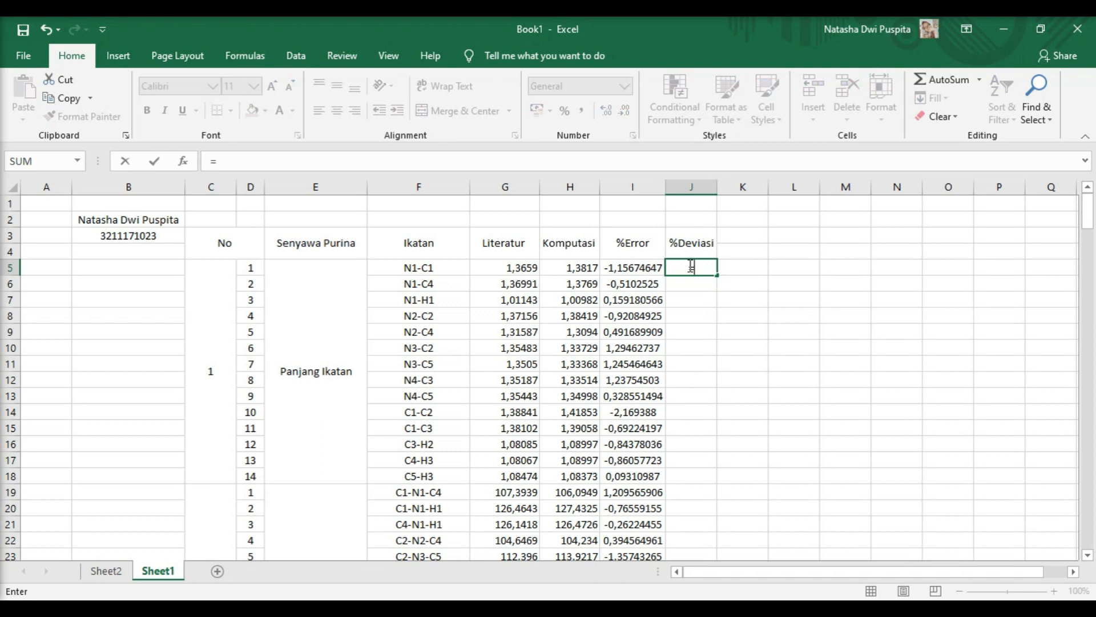
text(STDE)
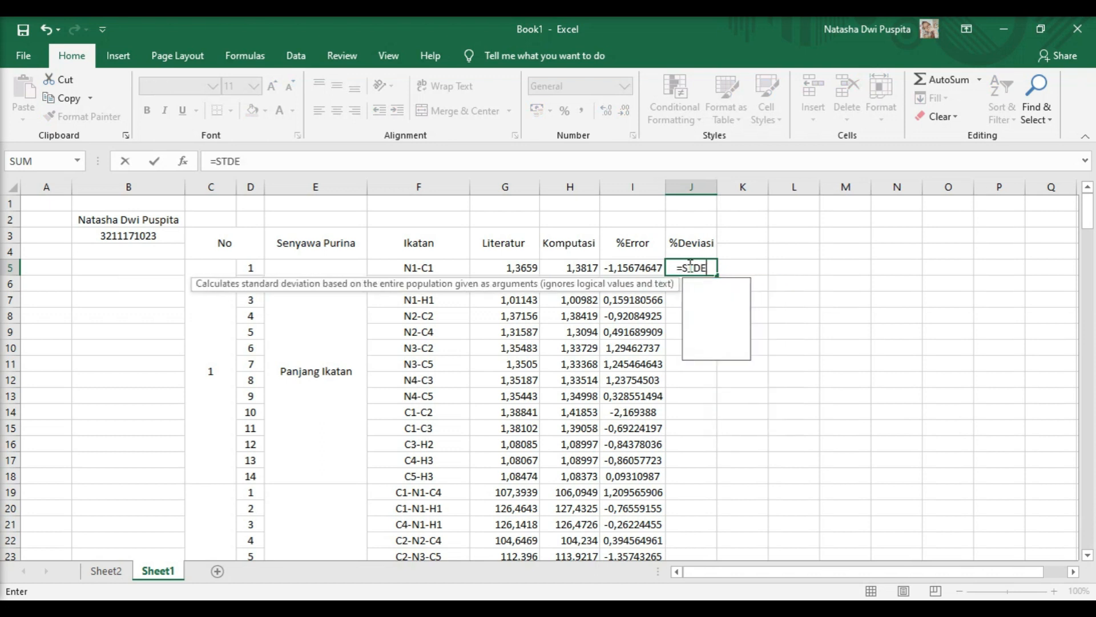
text(V()
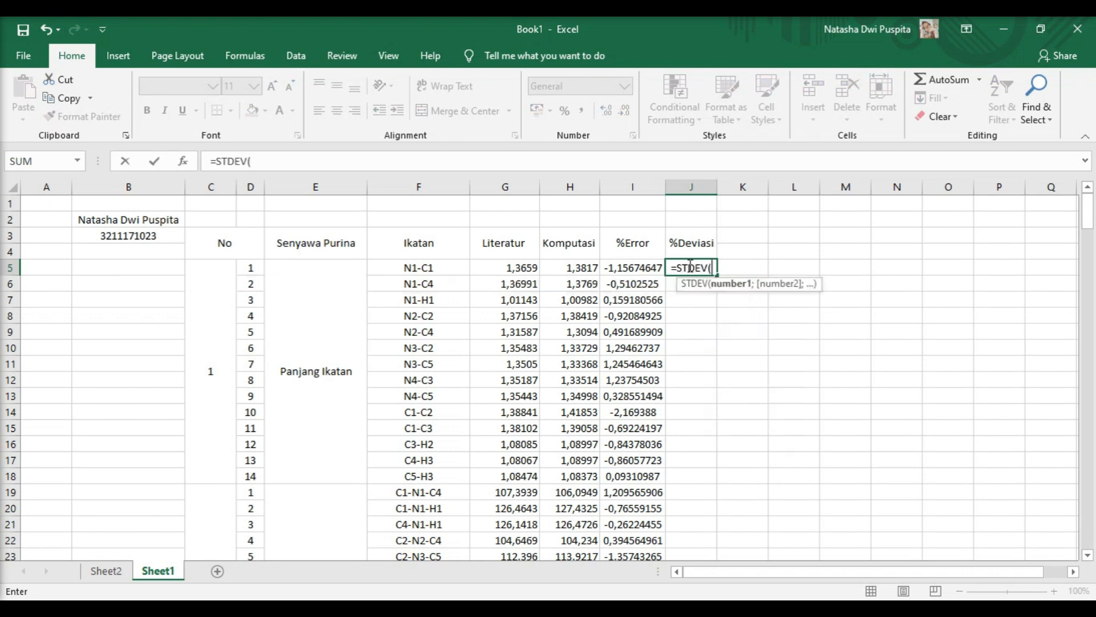
click(531, 267)
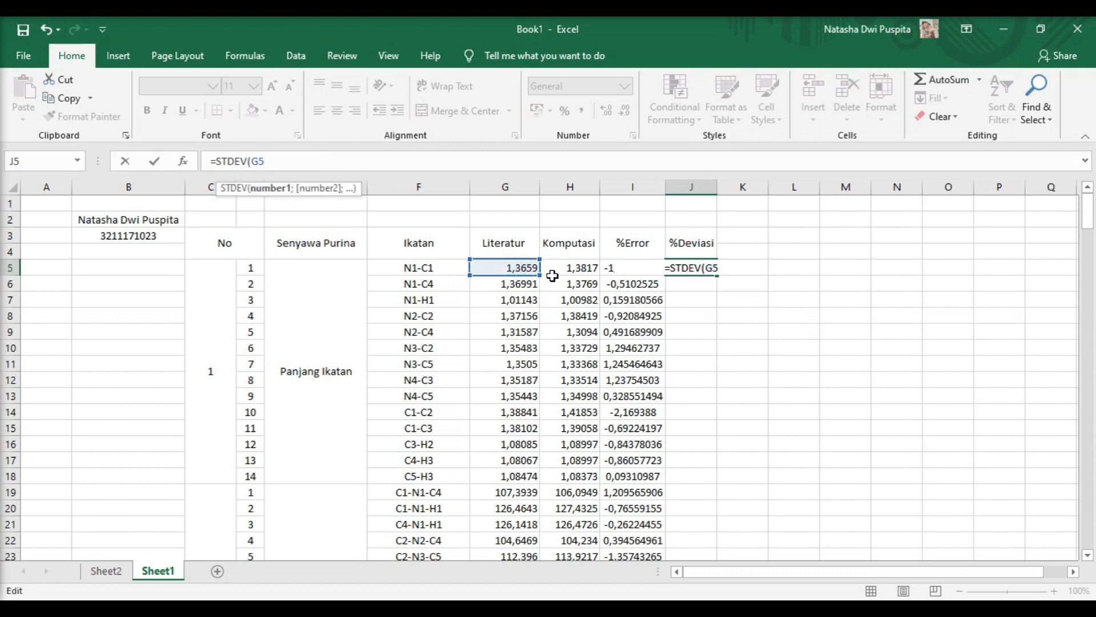
click(524, 264)
drag(524, 264, 551, 262)
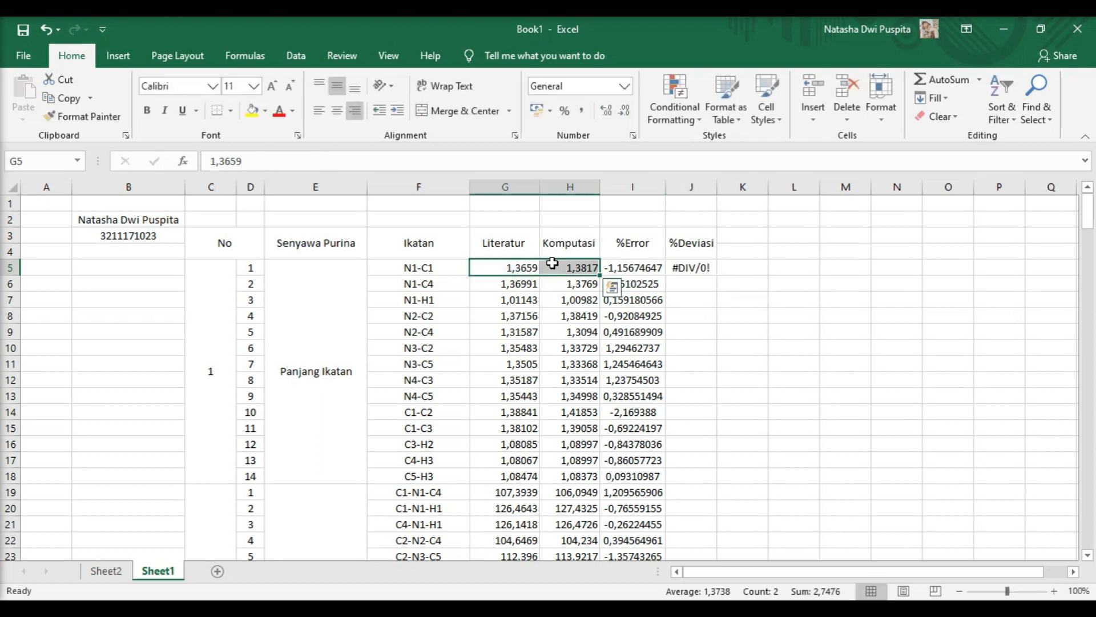
click(693, 285)
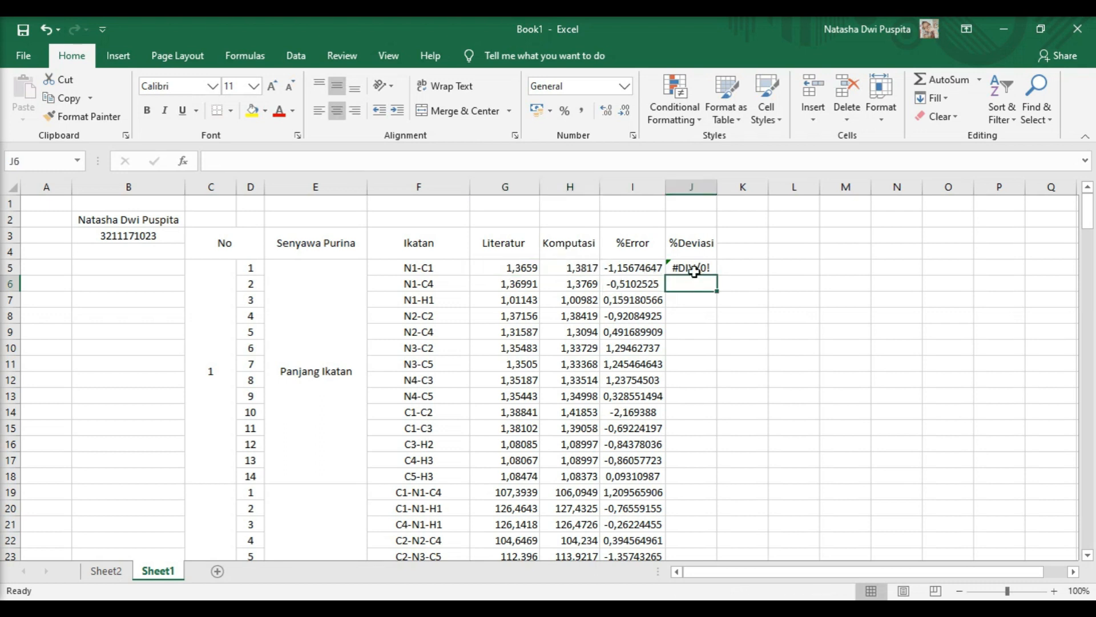
Correct the formula in J5 to =STDEV(G5:H5) so it covers both the Literatur and Komputasi values.
click(692, 269)
click(313, 156)
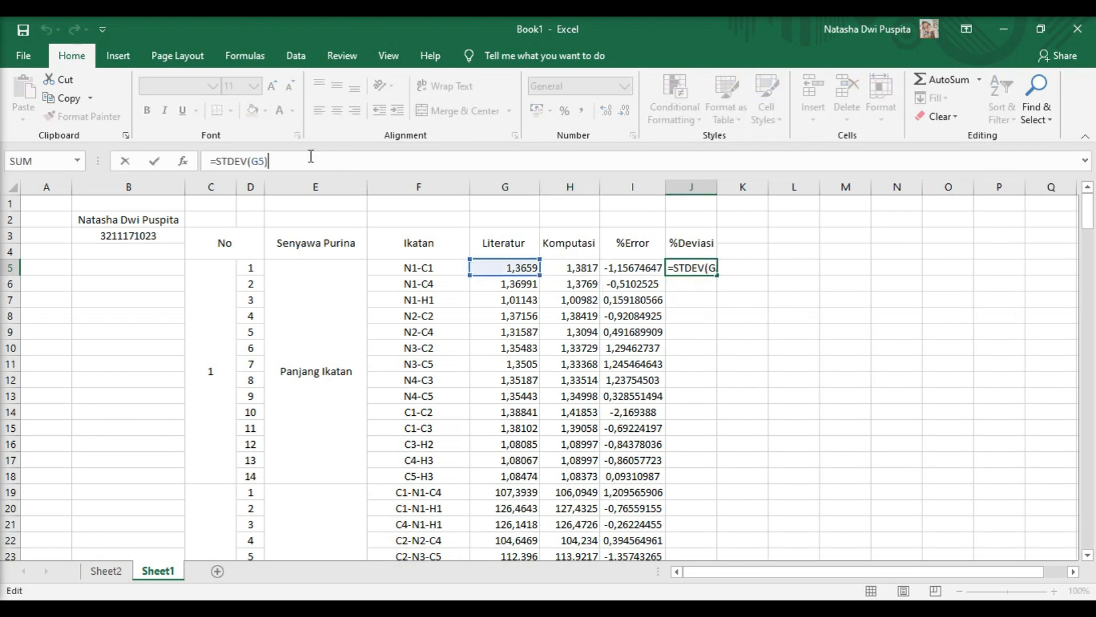
key(BackSpace)
key(BackSpace)
key(BackSpace)
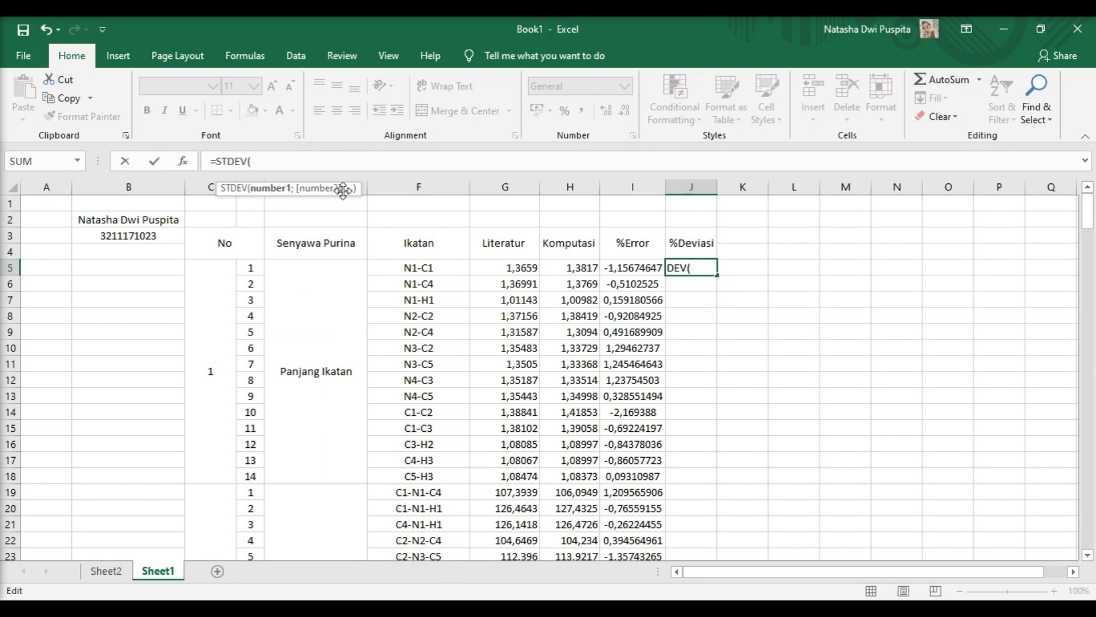
drag(521, 267, 571, 269)
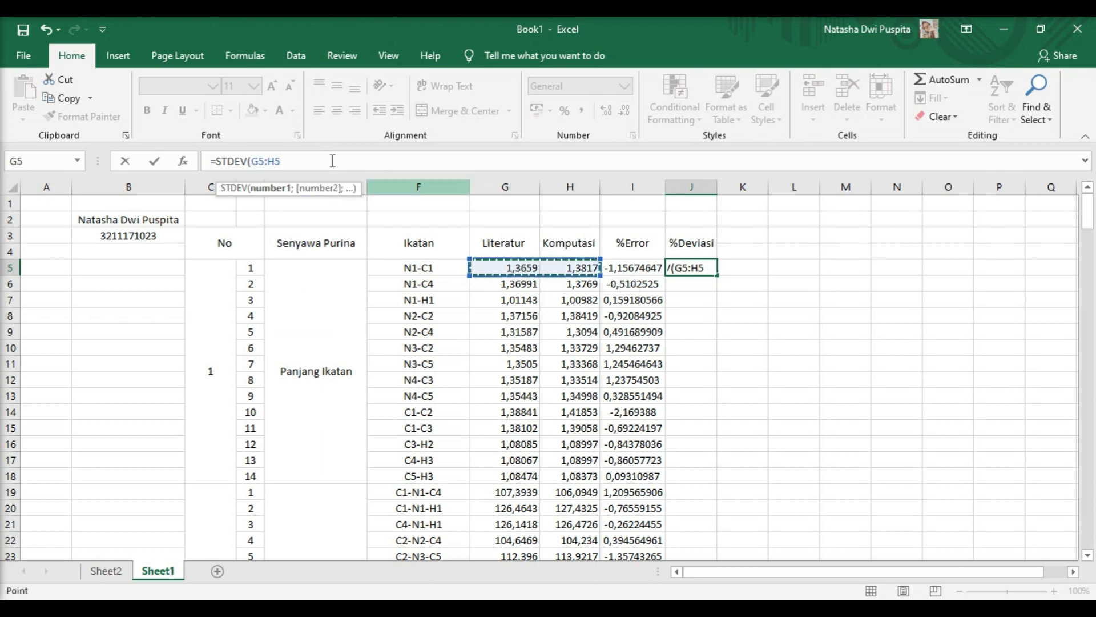
text())
key(Return)
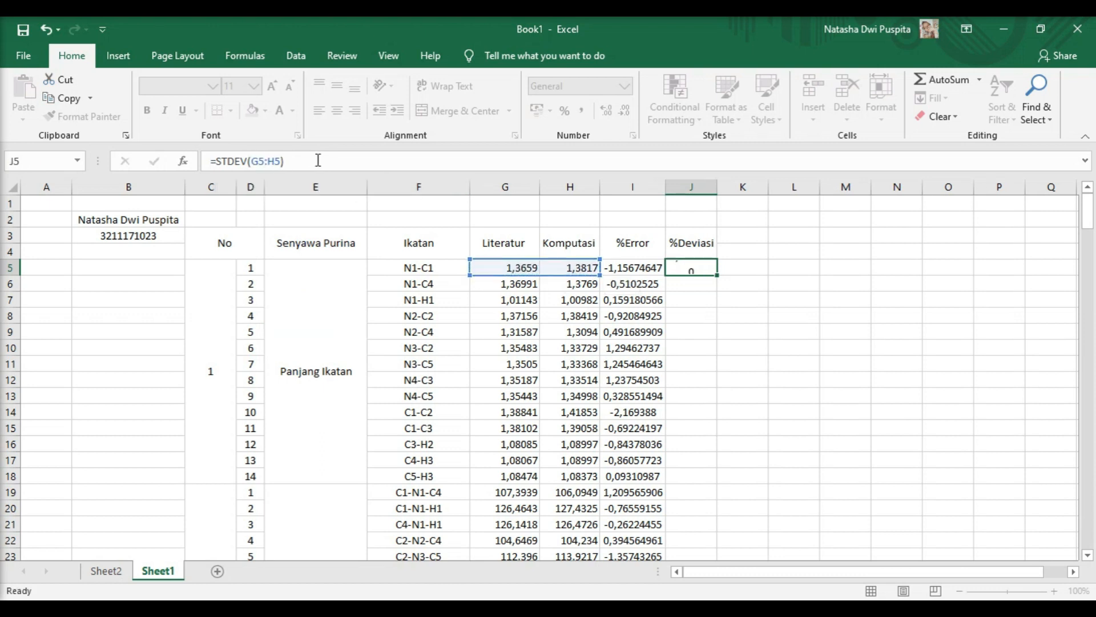
Fill the %Deviasi formula from J5 down through J67 and return to the top of the sheet.
click(706, 268)
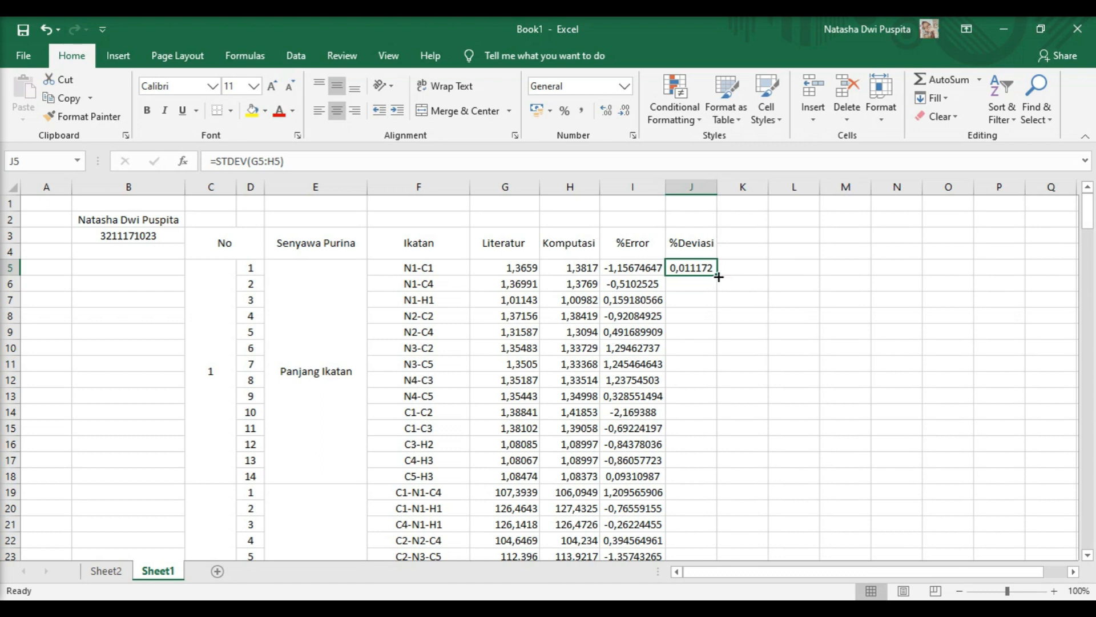
drag(717, 276, 706, 526)
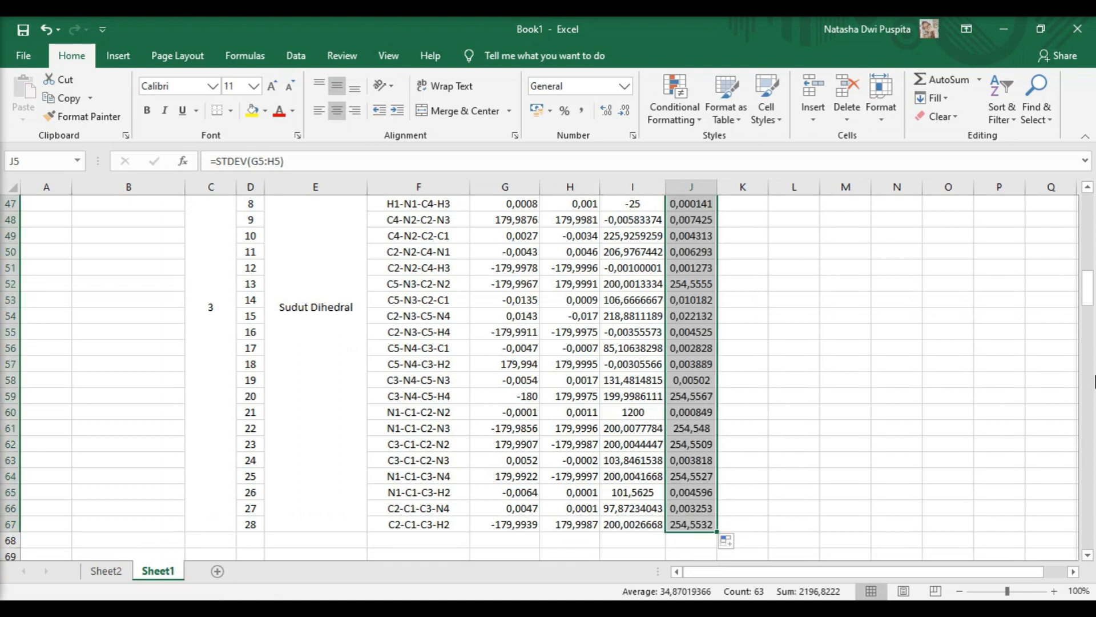
drag(1090, 297, 1089, 187)
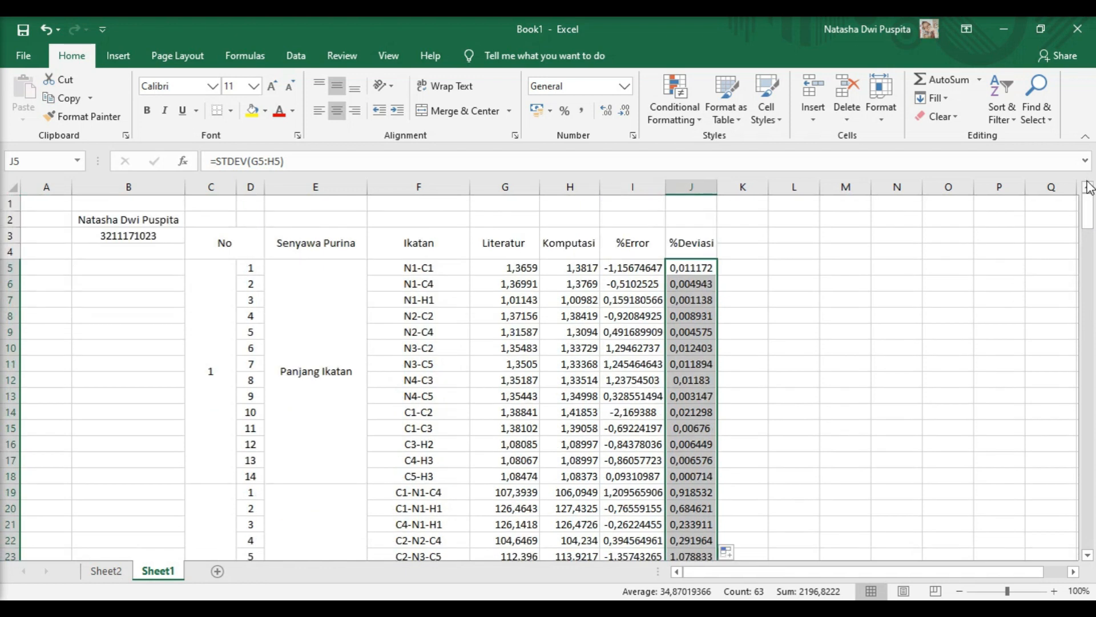